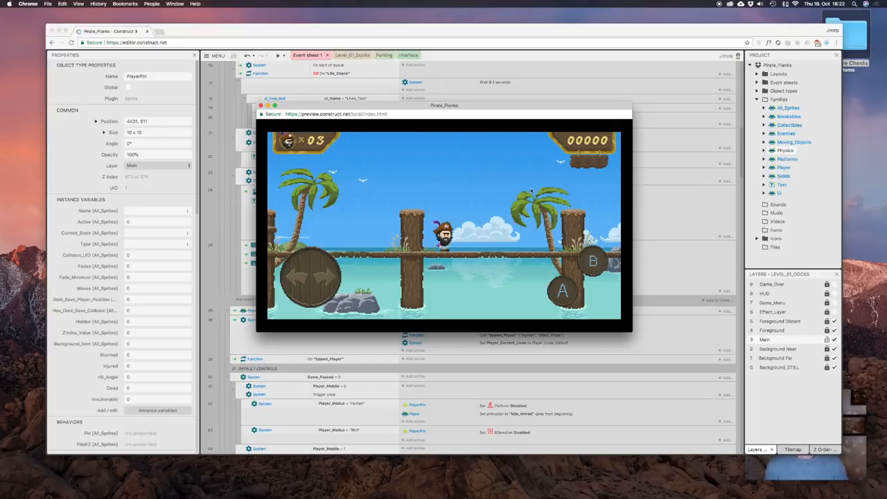
# Play the Pirate_Planks game preview, running and jumping the pirate along the dock towards the crate enemy.
pyautogui.press('Right')
pyautogui.press('Left')
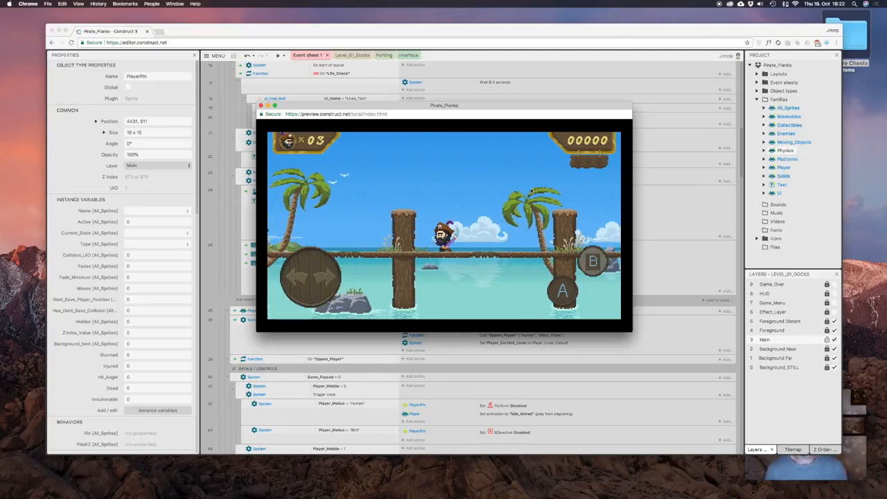
pyautogui.press('Right')
pyautogui.press('Up')
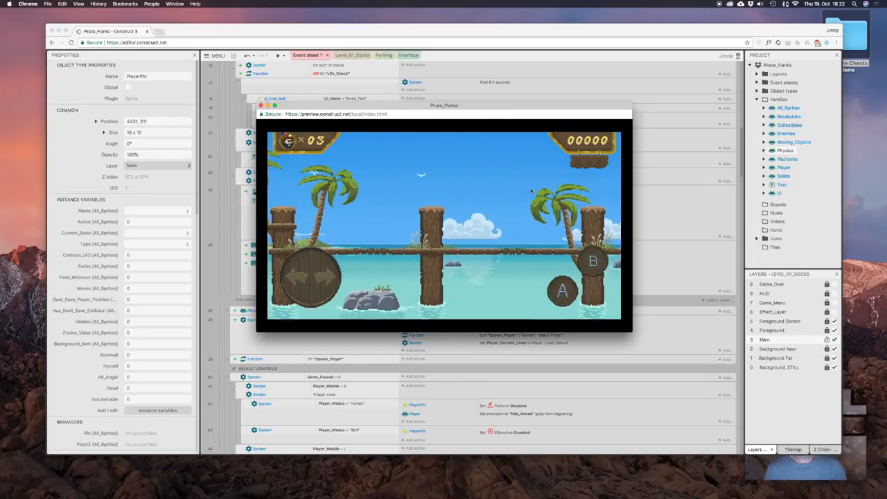
pyautogui.press('Left')
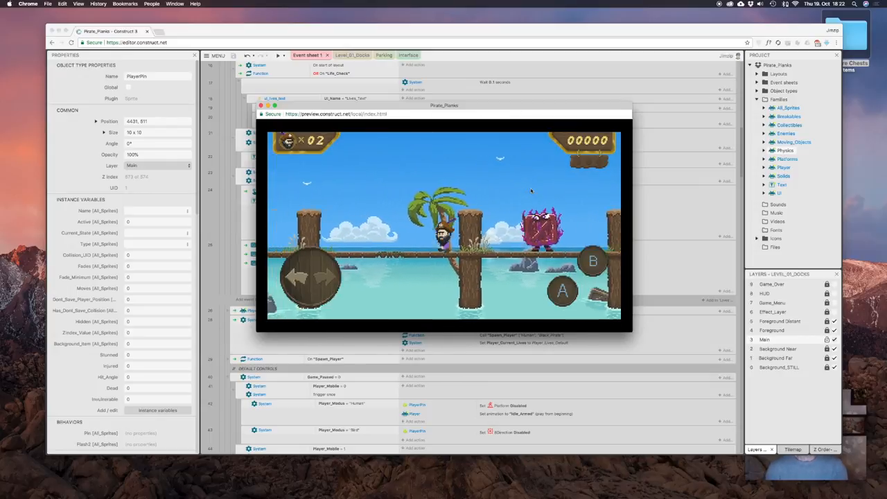
pyautogui.press('Right')
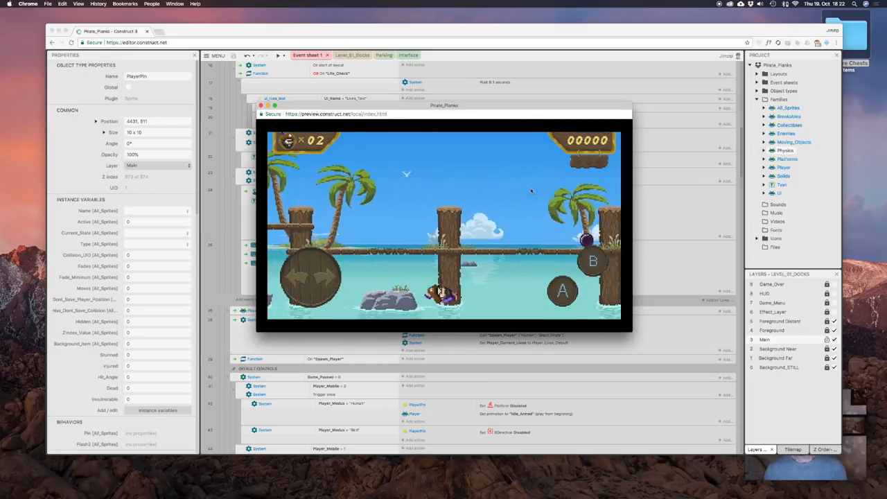
pyautogui.press('Right')
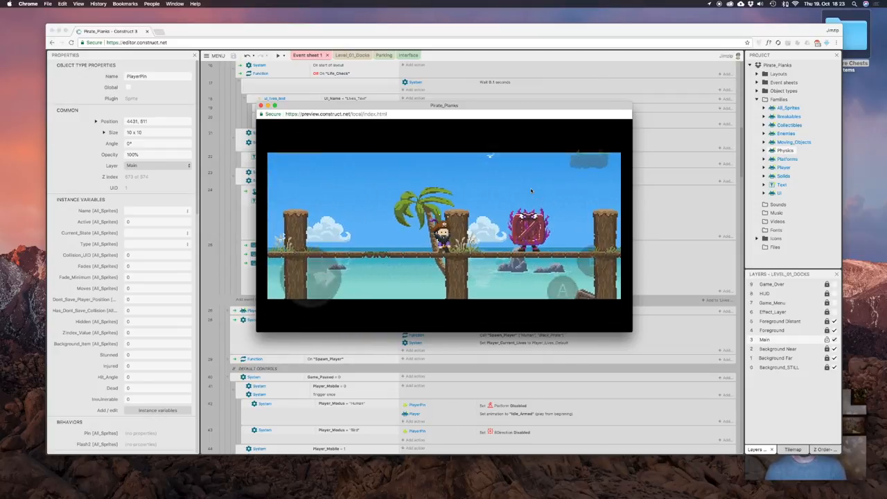
pyautogui.press('Right')
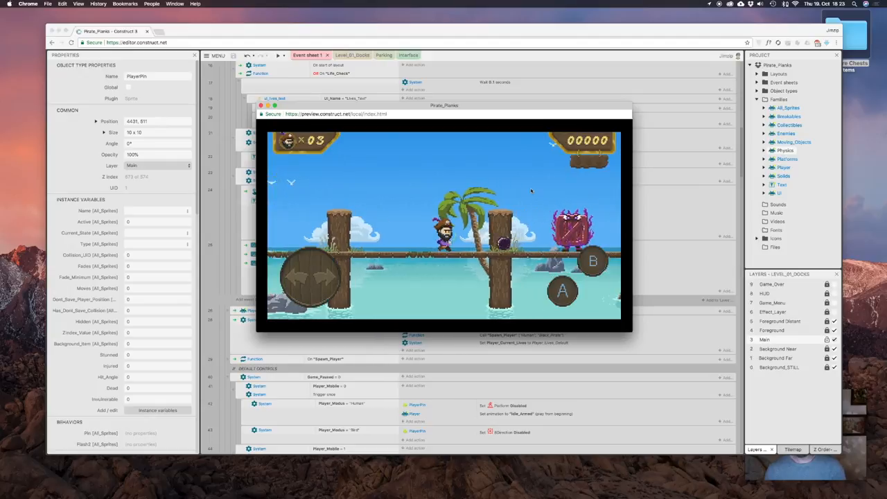
pyautogui.press('Right')
pyautogui.press('Right')
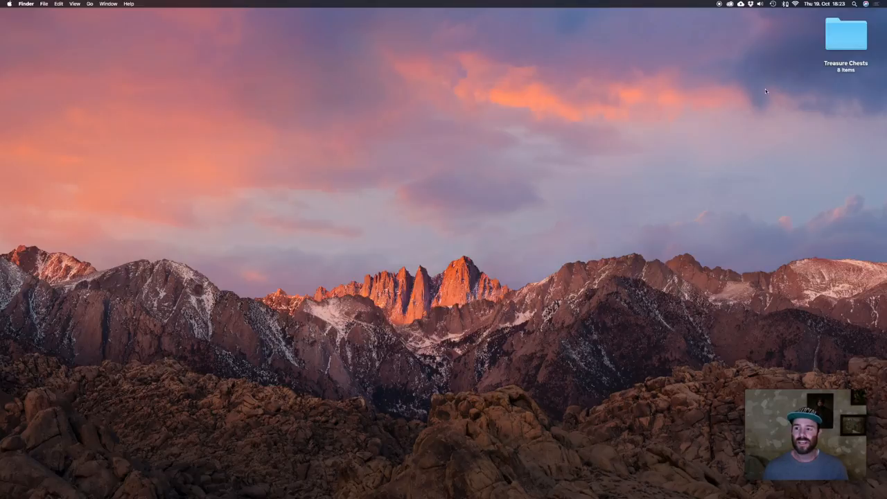
# Open the Treasure Chests folder and preview all its reference images together in an enlarged index sheet.
pyautogui.doubleClick(841, 33)
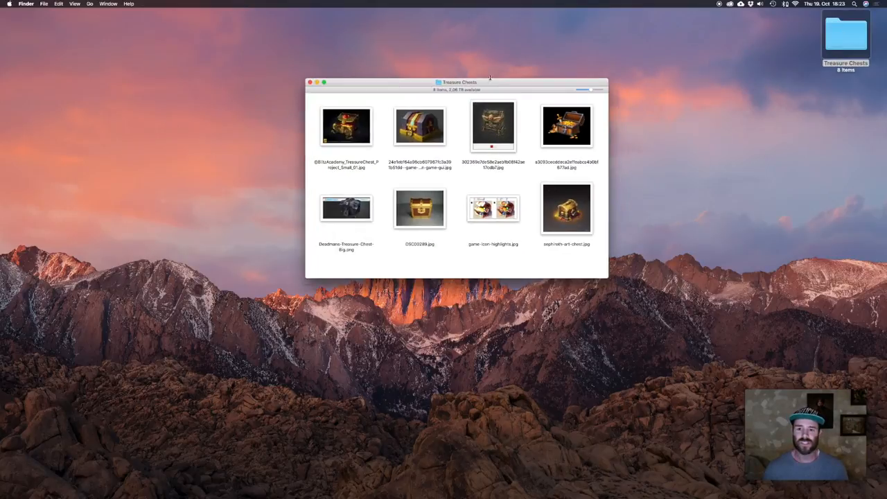
pyautogui.moveTo(487, 82); pyautogui.dragTo(481, 86)
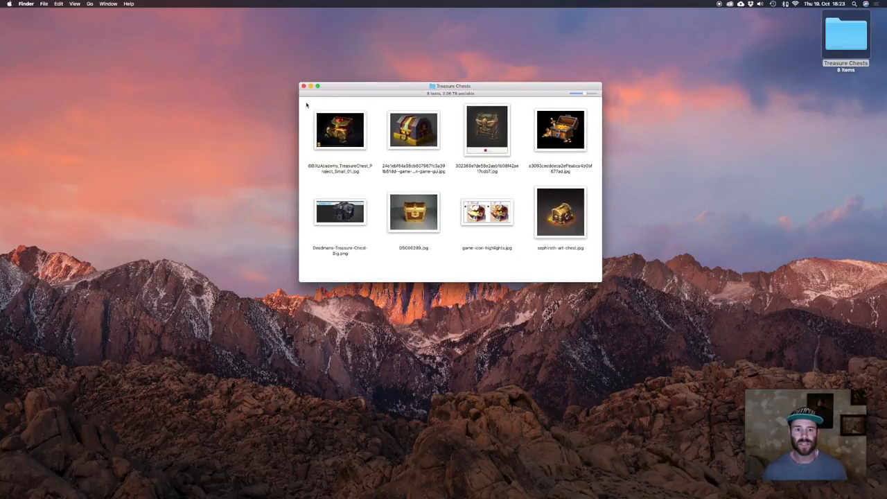
pyautogui.moveTo(307, 104); pyautogui.dragTo(566, 231)
pyautogui.press('space')
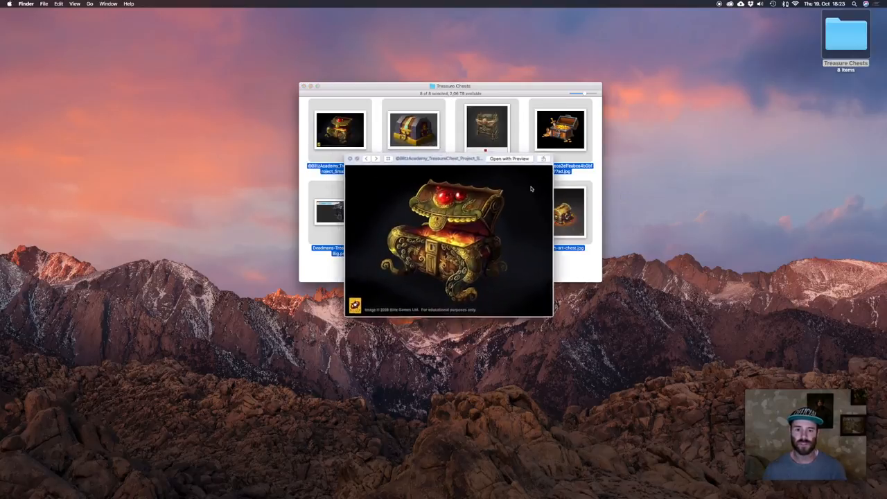
pyautogui.click(388, 159)
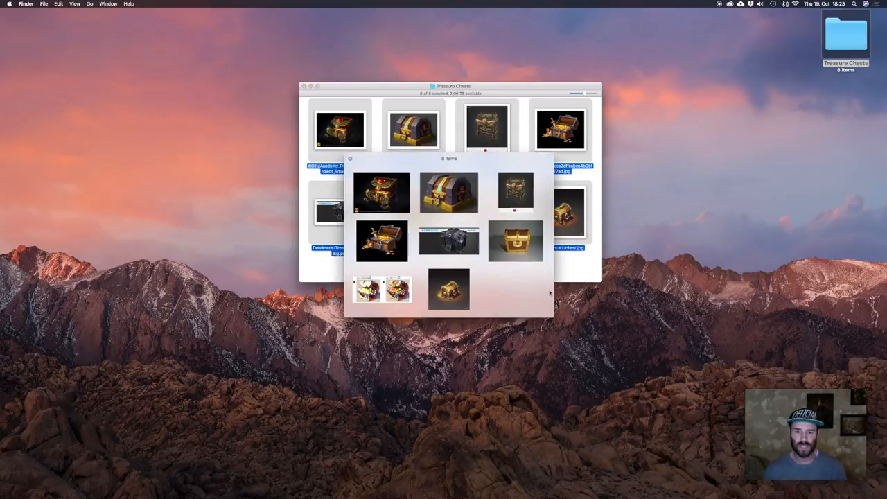
pyautogui.moveTo(553, 317); pyautogui.dragTo(732, 407)
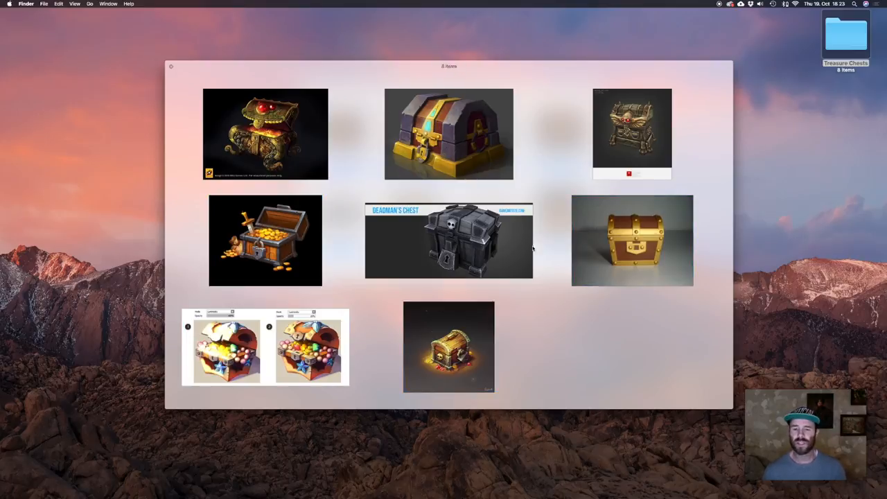
pyautogui.press('space')
# Hide Chrome, close the Treasure Chests folder window and switch to Pyxel Edit.
pyautogui.press('super+Tab')
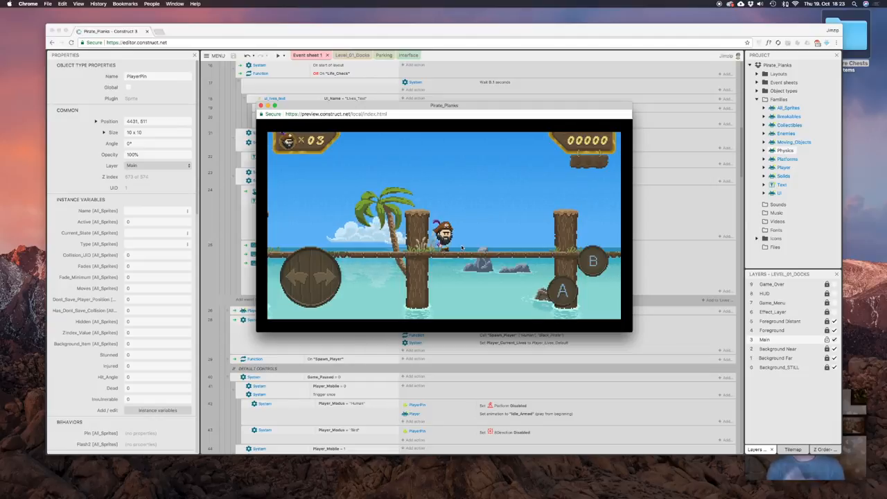
pyautogui.press('super+h')
pyautogui.press('super+Tab')
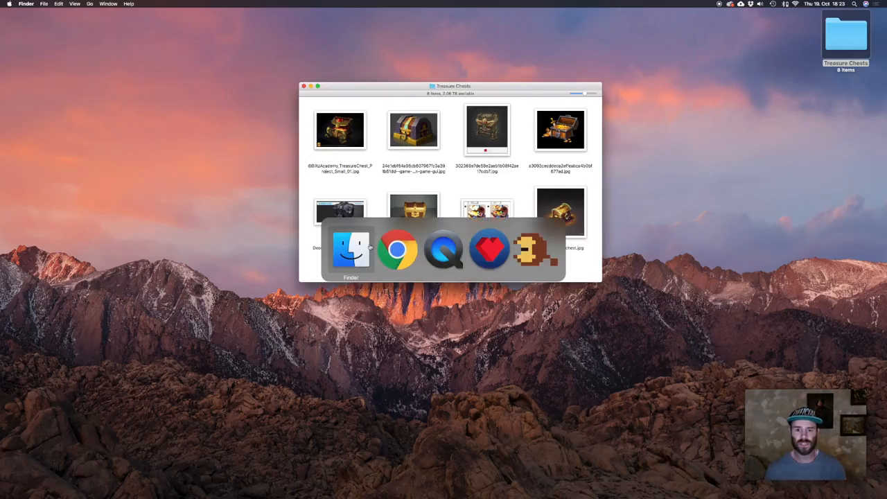
pyautogui.click(456, 193)
pyautogui.click(450, 195)
pyautogui.press('super+w')
pyautogui.press('super+Tab')
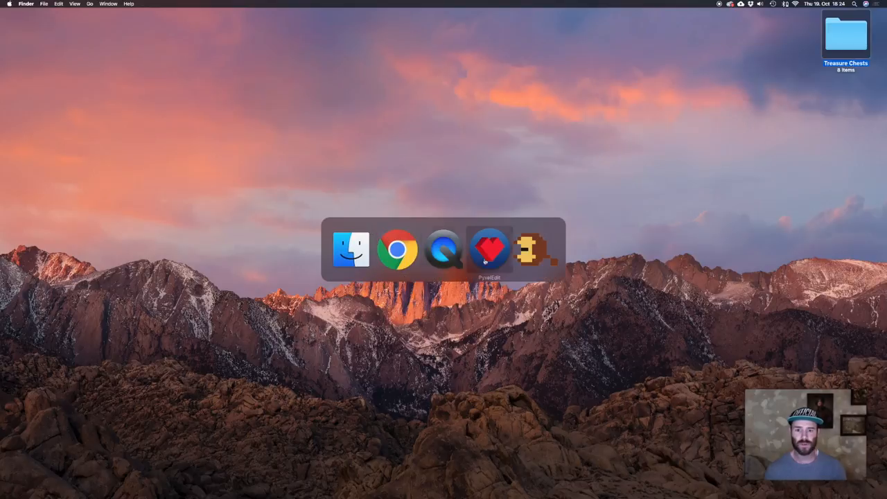
pyautogui.click(483, 248)
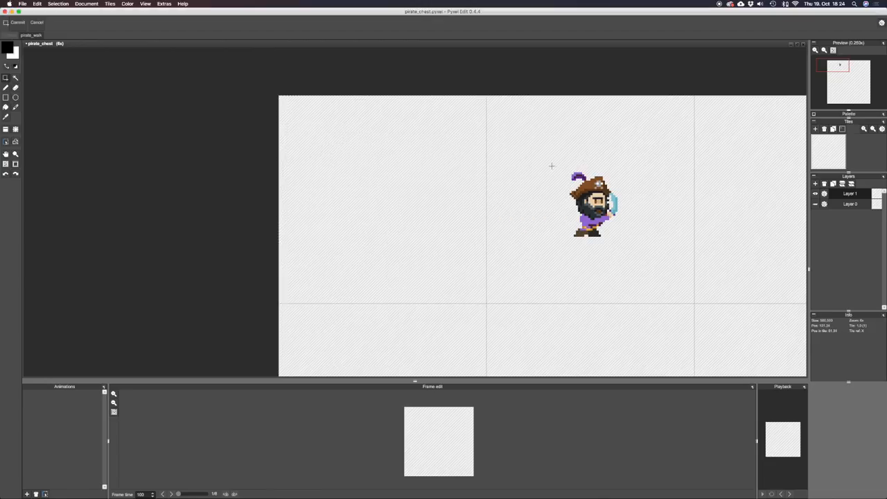
# Add a new layer above the pirate sprite's layer for the chest drawing.
pyautogui.moveTo(550, 164); pyautogui.dragTo(633, 247)
pyautogui.click(668, 222)
pyautogui.moveTo(549, 216); pyautogui.dragTo(565, 219)
pyautogui.press('b')
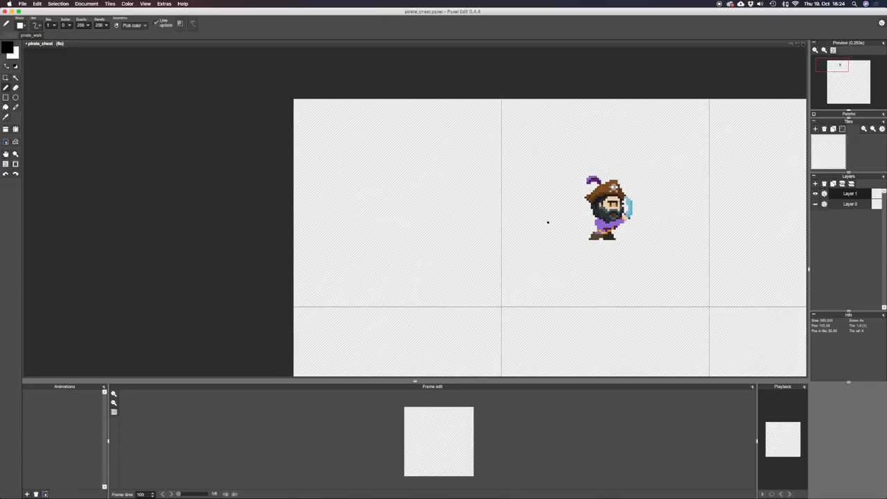
pyautogui.click(815, 184)
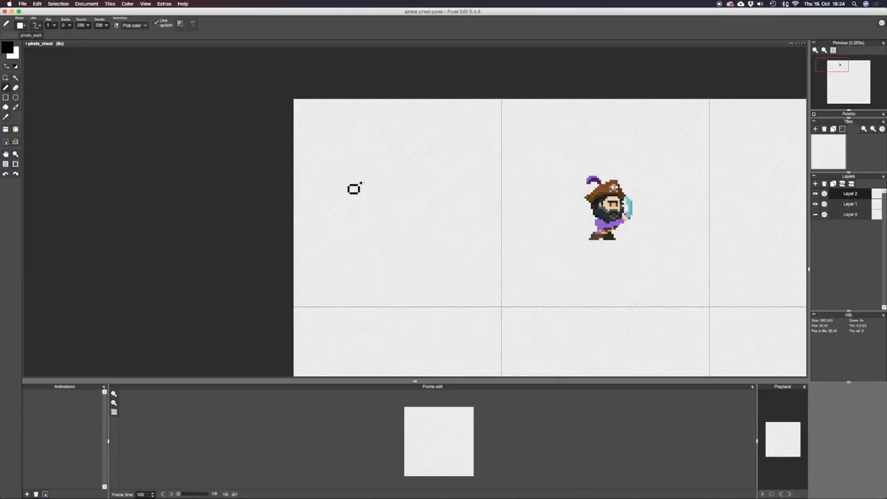
# Draw the left half of the chest outline in black in the first tile, with a side bracket and double base line.
pyautogui.moveTo(361, 183)
pyautogui.mouseDown()
pyautogui.moveTo(350, 196)
pyautogui.moveTo(361, 227)
pyautogui.mouseUp()
pyautogui.moveTo(358, 223)
pyautogui.mouseDown()
pyautogui.moveTo(393, 220)
pyautogui.moveTo(357, 215)
pyautogui.moveTo(355, 193)
pyautogui.mouseUp()
pyautogui.moveTo(359, 176)
pyautogui.mouseDown()
pyautogui.moveTo(358, 166)
pyautogui.moveTo(389, 162)
pyautogui.mouseUp()
pyautogui.moveTo(395, 162); pyautogui.dragTo(393, 222)
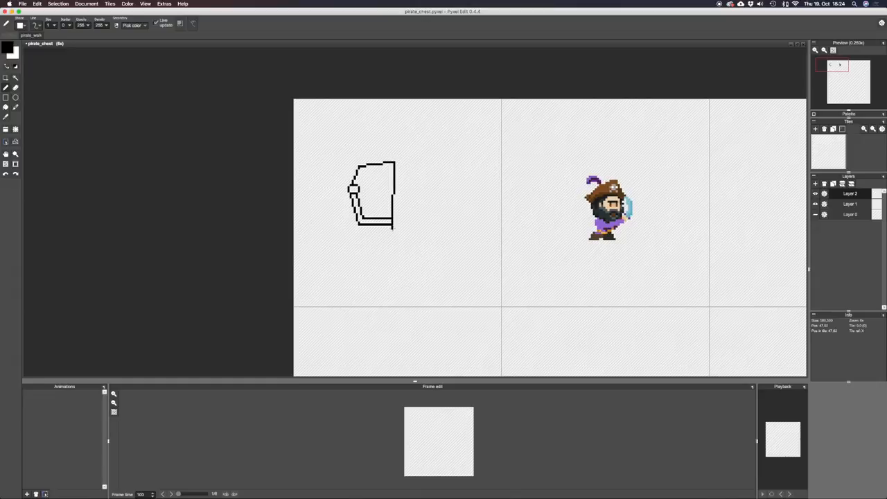
pyautogui.press('super+z')
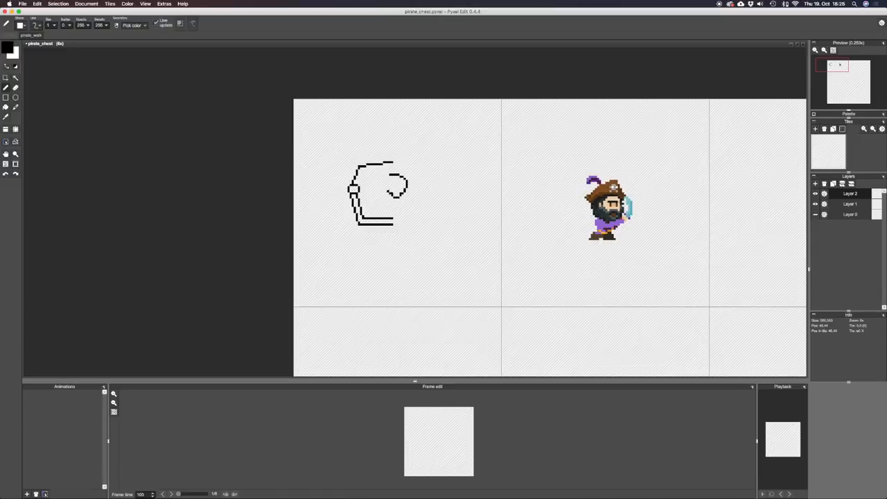
# Draw a rounded skull outline at the chest's open centre and widen its left half slightly.
pyautogui.press('super+z')
pyautogui.moveTo(386, 183); pyautogui.dragTo(391, 175)
pyautogui.press('e')
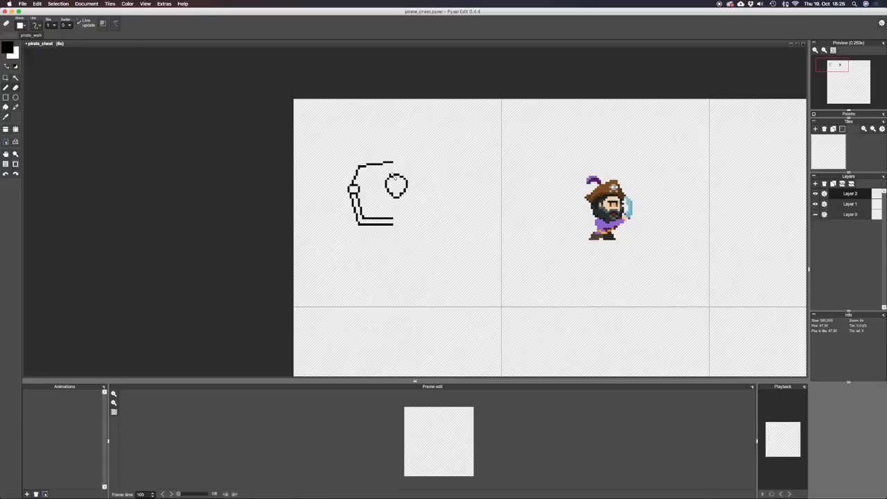
pyautogui.click(391, 176)
pyautogui.press('s')
pyautogui.moveTo(381, 174); pyautogui.dragTo(395, 200)
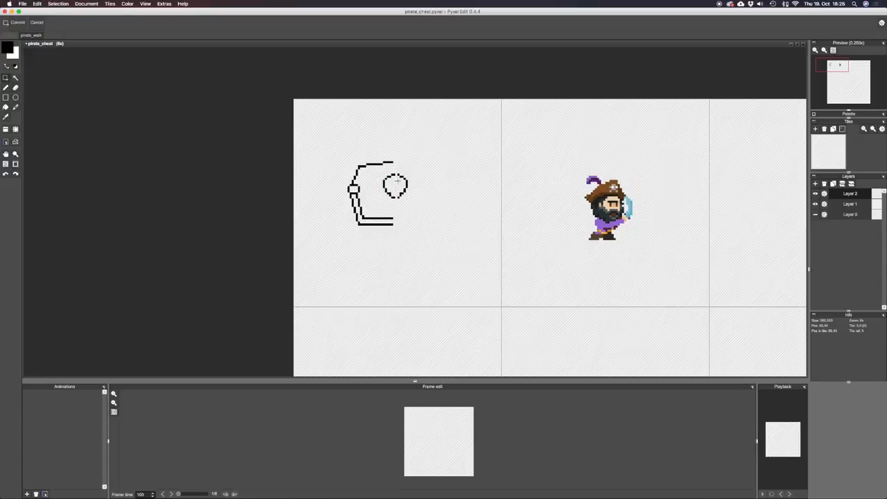
# Move the lower part of the skull down and refine its jaw outline.
pyautogui.press('b')
pyautogui.press('s')
pyautogui.moveTo(386, 193); pyautogui.dragTo(406, 205)
pyautogui.press('b')
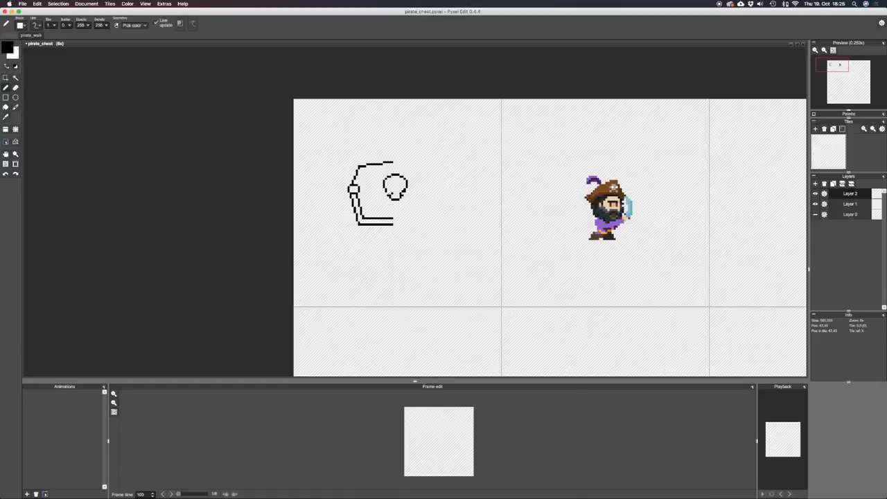
pyautogui.press('e')
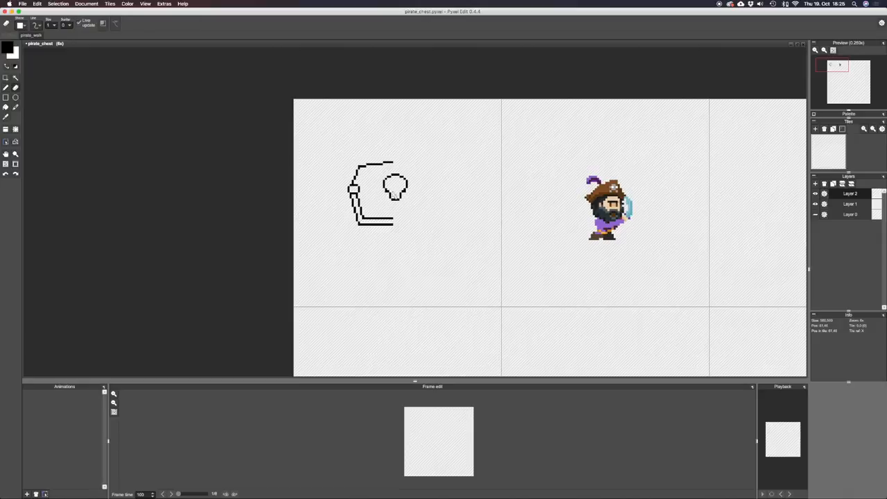
pyautogui.press('b')
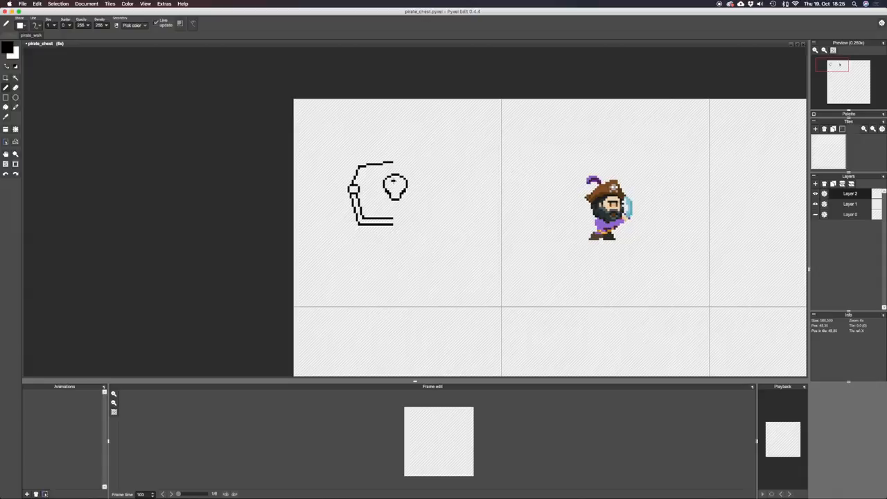
pyautogui.press('super+z')
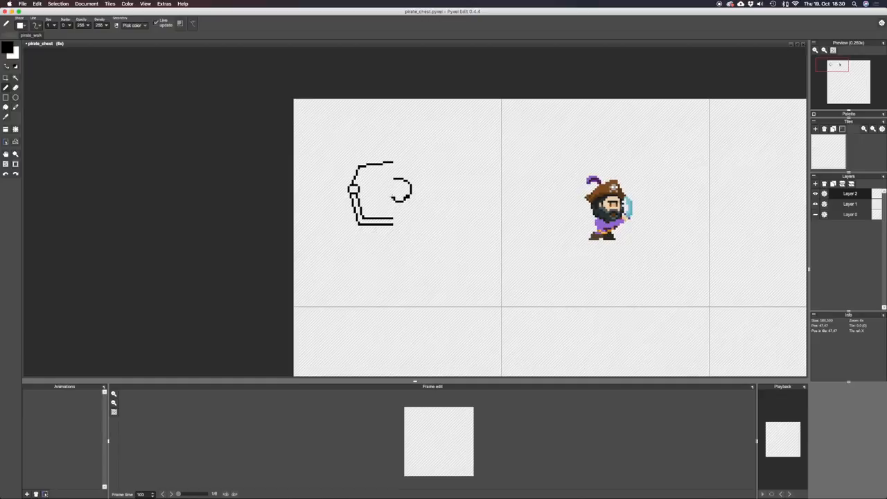
# Complete the skull outline with eyes and nose and shift it to the chest's centre line.
pyautogui.moveTo(388, 195); pyautogui.dragTo(391, 181)
pyautogui.moveTo(405, 187); pyautogui.dragTo(404, 189)
pyautogui.press('s')
pyautogui.moveTo(388, 176); pyautogui.dragTo(414, 204)
pyautogui.moveTo(411, 198); pyautogui.dragTo(407, 196)
pyautogui.press('Return')
pyautogui.press('b')
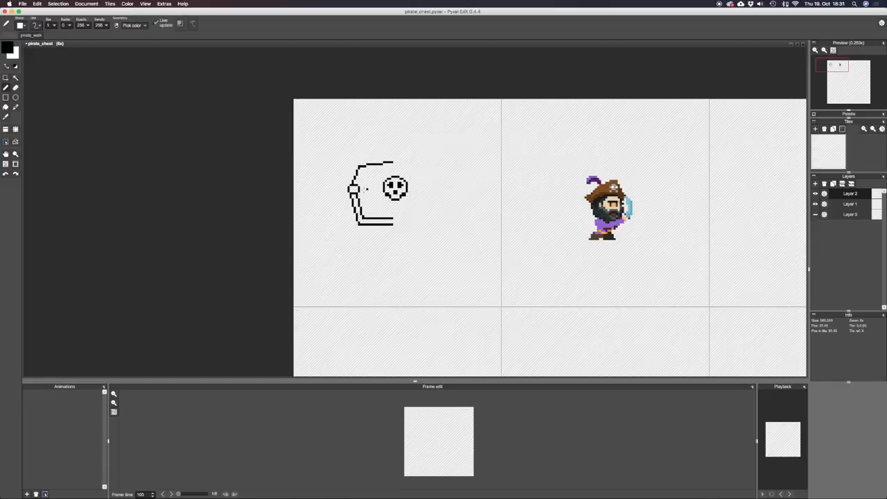
# Move the finished skull up slightly.
pyautogui.press('s')
pyautogui.moveTo(374, 176); pyautogui.dragTo(408, 199)
pyautogui.press('Return')
# Draw the lid seam line to the skull and a vertical bar down to the base, then round off the lid's corner.
pyautogui.press('b')
pyautogui.moveTo(358, 189)
pyautogui.mouseDown()
pyautogui.moveTo(386, 188)
pyautogui.moveTo(398, 215)
pyautogui.mouseUp()
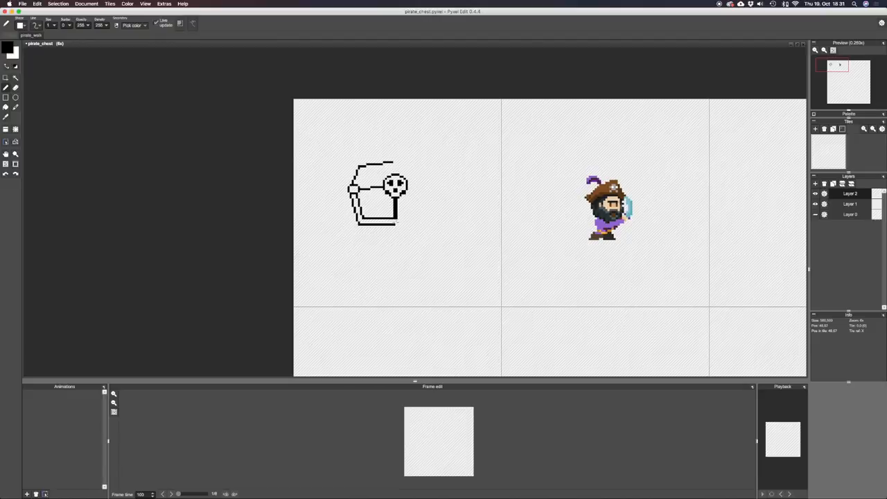
pyautogui.press('e')
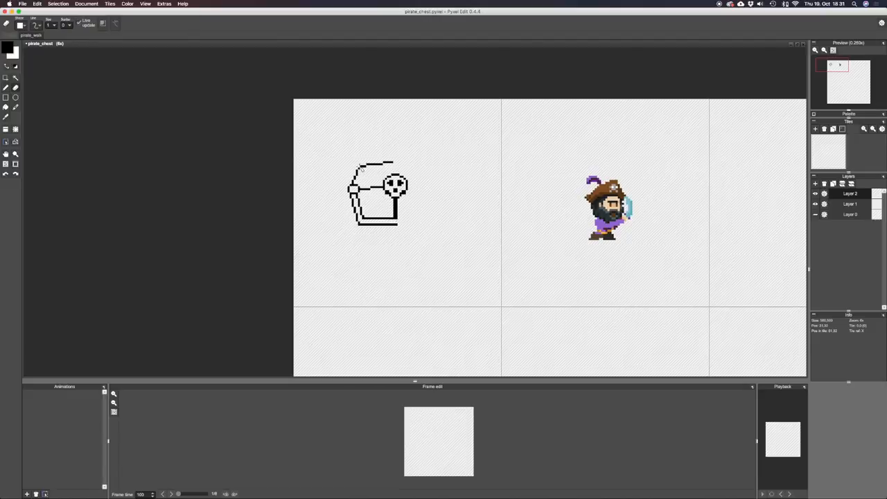
pyautogui.click(367, 166)
pyautogui.press('b')
# Copy the left half of the chest and place a horizontally flipped copy as its right half.
pyautogui.press('m')
pyautogui.moveTo(340, 149)
pyautogui.mouseDown()
pyautogui.moveTo(417, 256)
pyautogui.moveTo(411, 233)
pyautogui.moveTo(398, 228)
pyautogui.moveTo(445, 208)
pyautogui.moveTo(464, 214)
pyautogui.moveTo(434, 206)
pyautogui.mouseUp()
pyautogui.press('super+c')
pyautogui.press('super+v')
pyautogui.press('h')
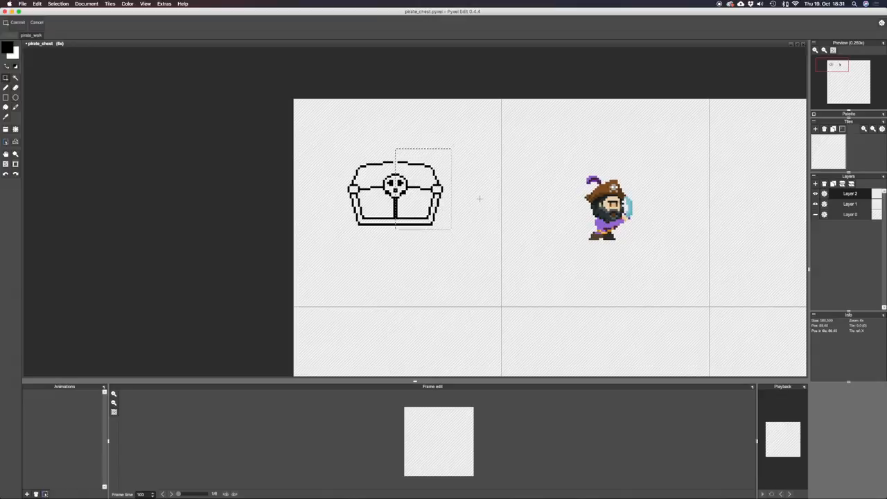
pyautogui.press('b')
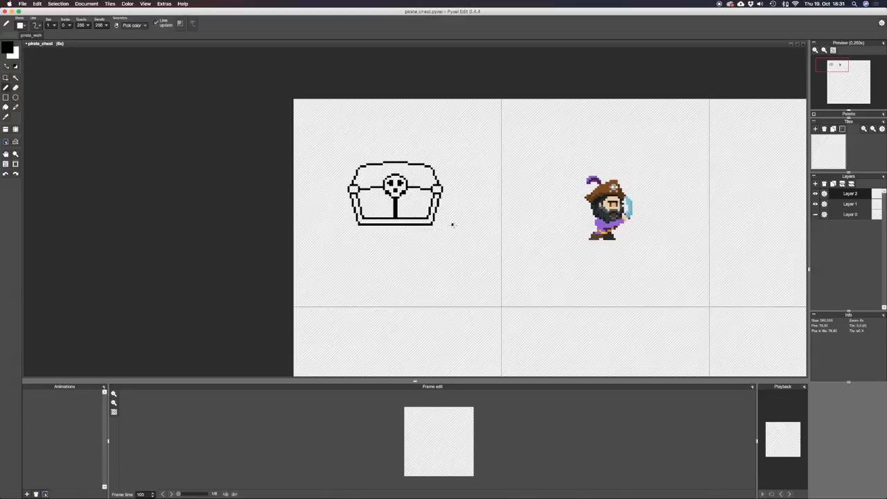
# Move the whole chest down so its base is about level with the pirate's feet.
pyautogui.press('m')
pyautogui.moveTo(340, 149); pyautogui.dragTo(474, 241)
pyautogui.moveTo(371, 182)
pyautogui.mouseDown()
pyautogui.moveTo(662, 194)
pyautogui.moveTo(363, 189)
pyautogui.moveTo(368, 195)
pyautogui.moveTo(350, 176)
pyautogui.moveTo(468, 246)
pyautogui.mouseUp()
pyautogui.click(317, 167)
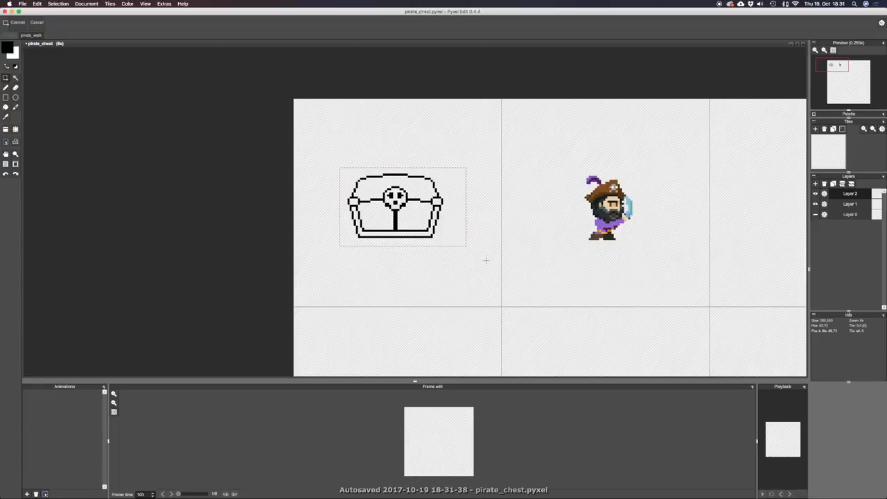
pyautogui.press('b')
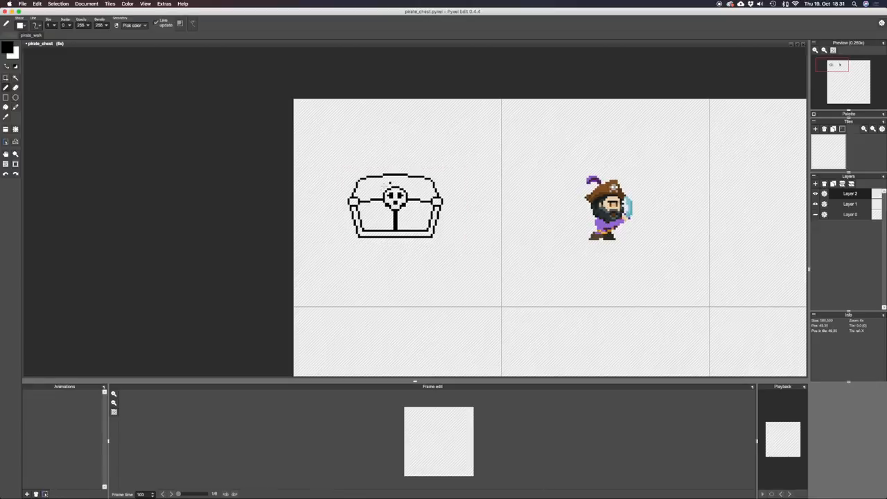
# Draw an inner rim line inside the chest's lid and a second line along the lid seam.
pyautogui.moveTo(382, 206); pyautogui.dragTo(382, 204)
pyautogui.moveTo(363, 183); pyautogui.dragTo(424, 182)
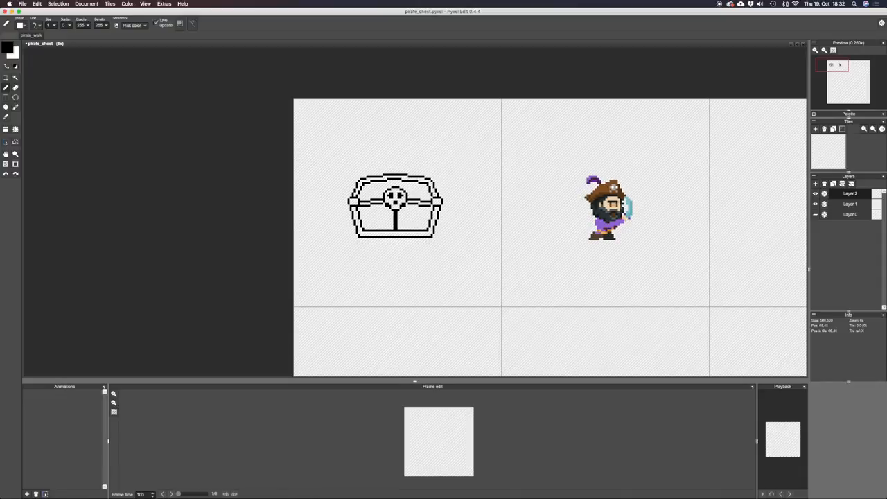
pyautogui.press('super+z')
# Draw a slanted strap on the left part of the chest lid and place a mirrored copy on the right part.
pyautogui.moveTo(384, 182)
pyautogui.mouseDown()
pyautogui.moveTo(375, 198)
pyautogui.moveTo(386, 185)
pyautogui.moveTo(380, 199)
pyautogui.moveTo(435, 203)
pyautogui.moveTo(467, 187)
pyautogui.mouseUp()
pyautogui.press('m')
pyautogui.press('super+d')
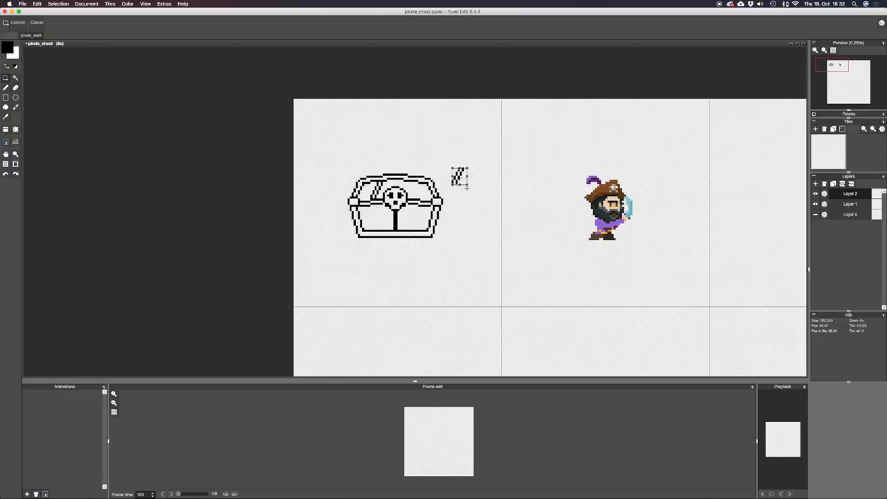
pyautogui.press('super+z')
pyautogui.press('super+z')
pyautogui.press('super+z')
pyautogui.press('super+z')
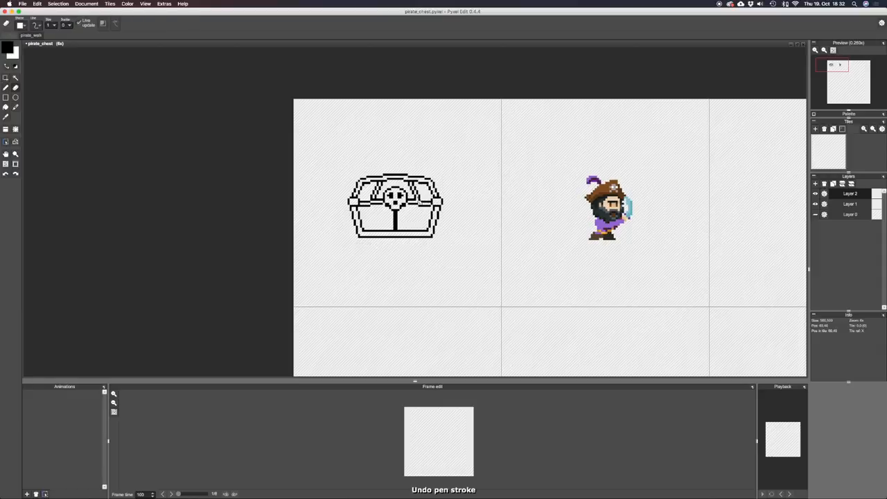
pyautogui.press('super+z')
pyautogui.press('b')
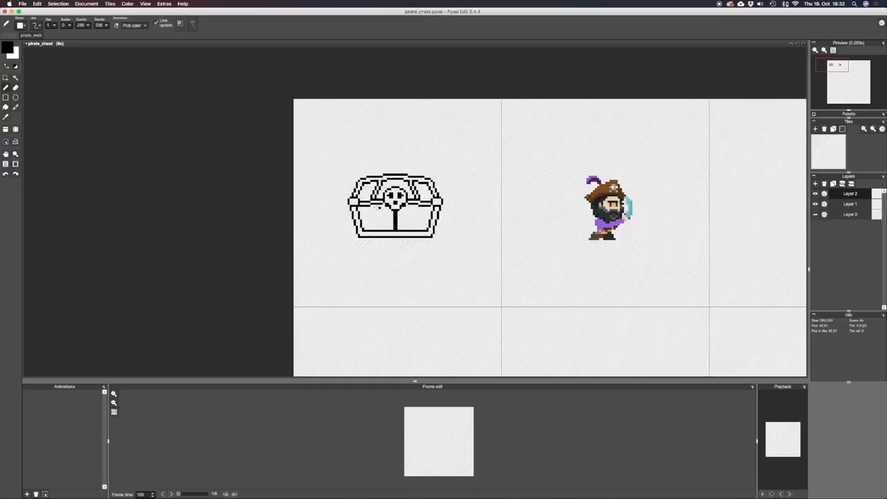
# Draw a slanted strap on the left of the chest front, from seam to base, and mirror a copy onto the right.
pyautogui.moveTo(374, 205); pyautogui.dragTo(378, 229)
pyautogui.press('s')
pyautogui.press('e')
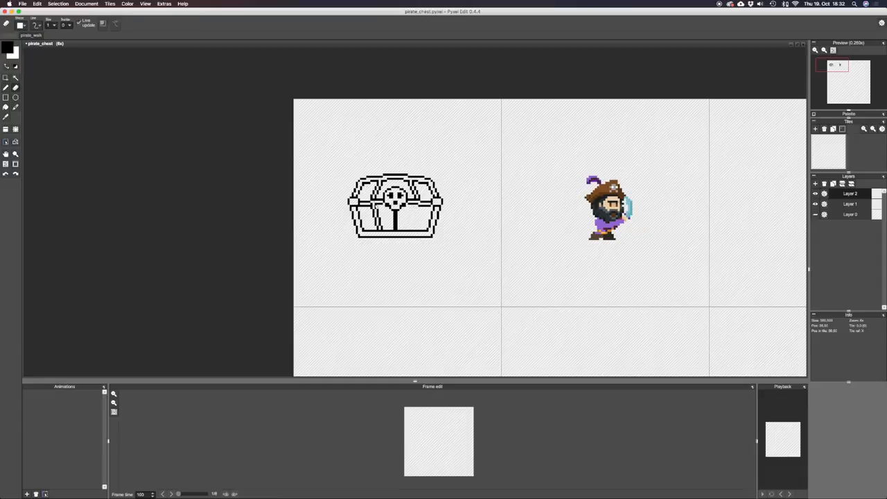
pyautogui.press('s')
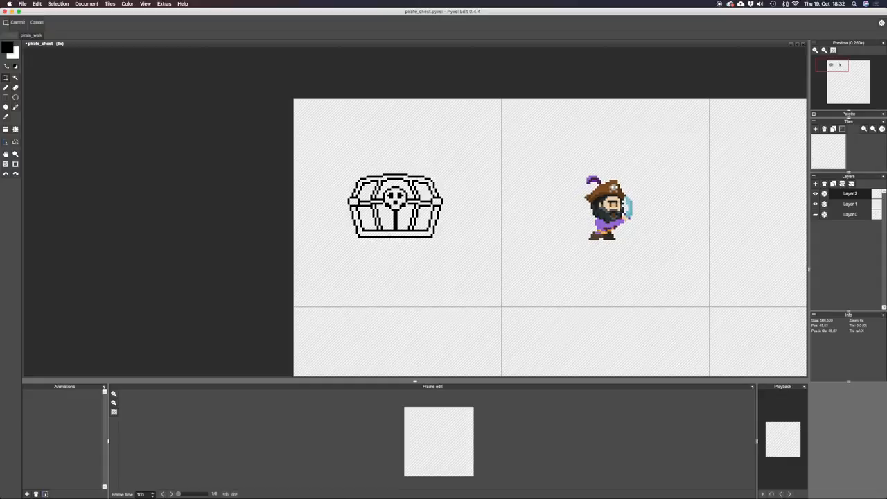
pyautogui.press('e')
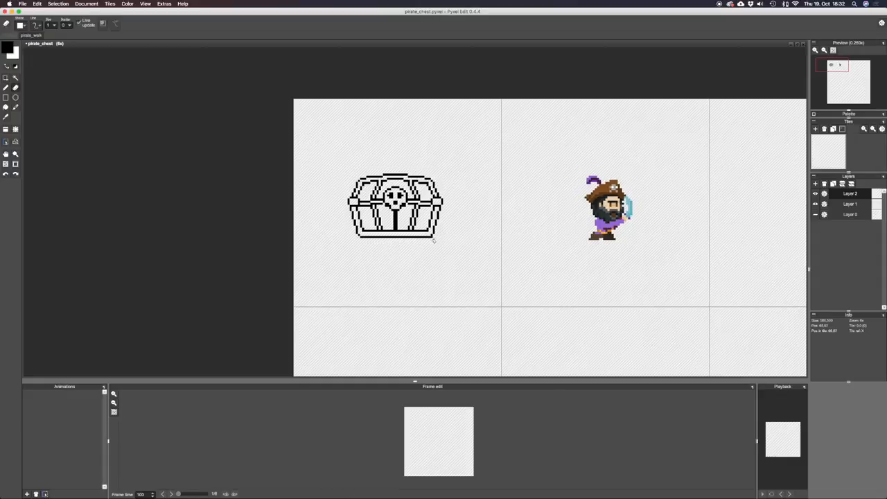
pyautogui.press('b')
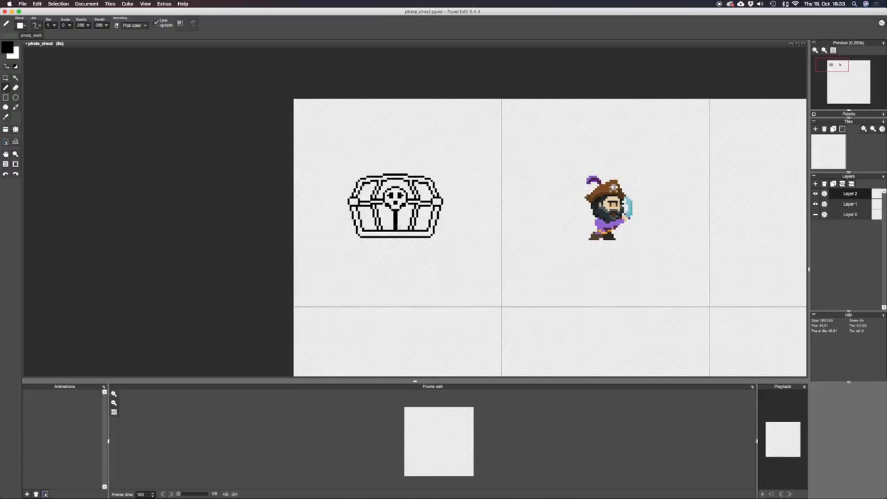
# Copy the tile with the finished chest outline into the empty tile on the far side of the pirate.
pyautogui.press('s')
pyautogui.doubleClick(391, 191)
pyautogui.press('super+c')
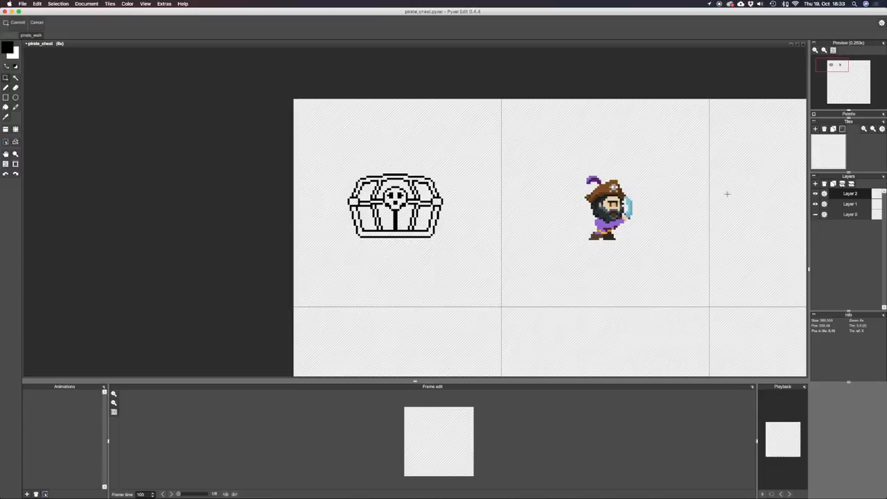
pyautogui.press('super+v')
pyautogui.press('super+z')
pyautogui.doubleClick(740, 174)
pyautogui.press('super+v')
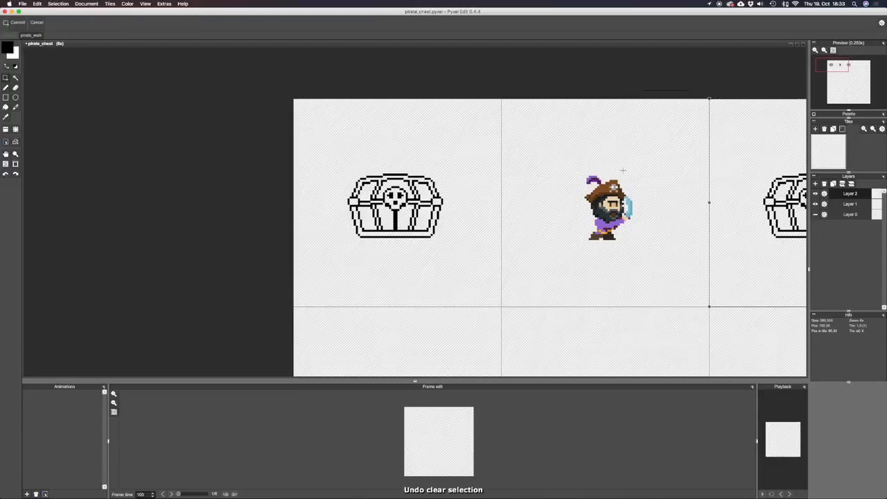
pyautogui.click(620, 171)
pyautogui.press('b')
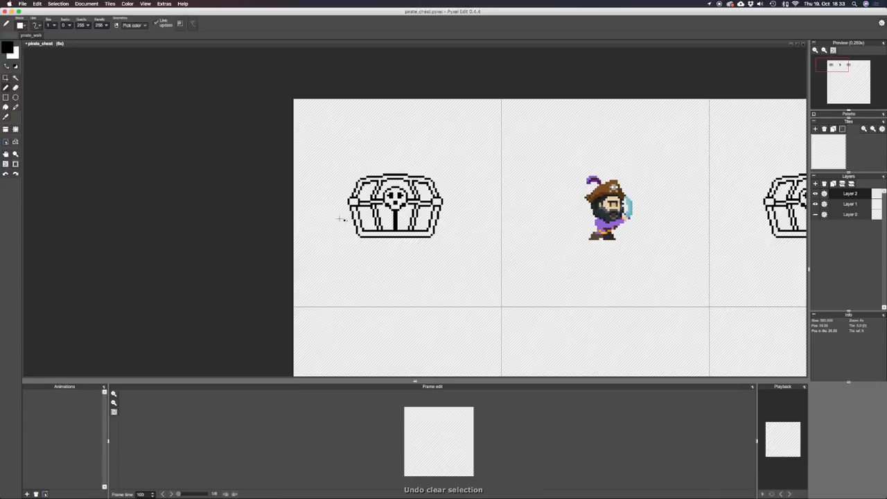
# With the foreground colour picker open, switch to Finder, examine the Treasure Chests reference images for colours, and return to Pyxel Edit.
pyautogui.click(8, 48)
pyautogui.click(122, 130)
pyautogui.press('super+Tab')
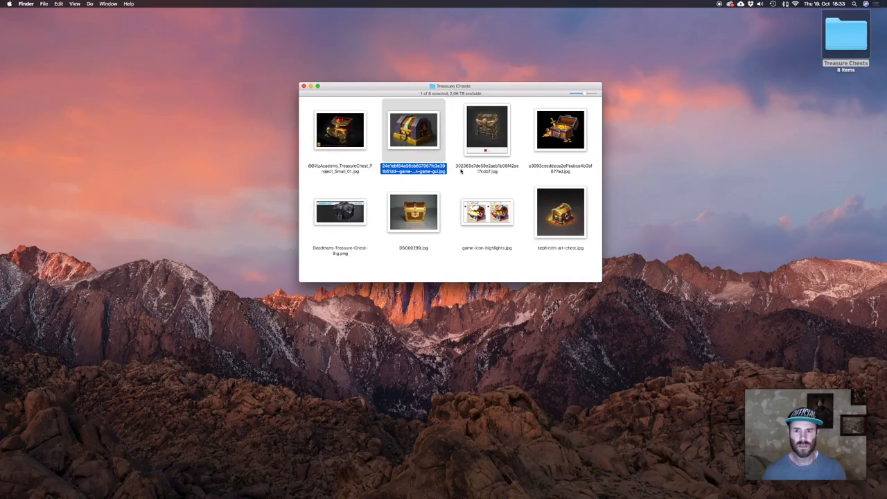
pyautogui.press('space')
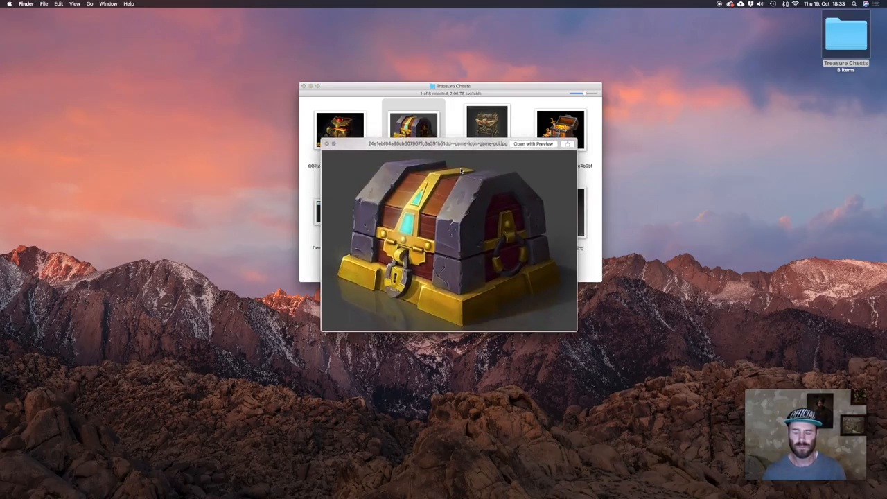
pyautogui.click(545, 126)
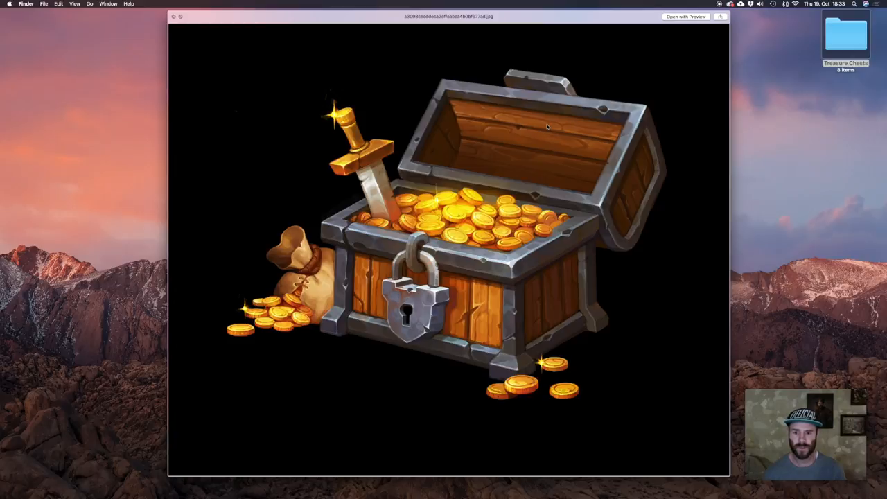
pyautogui.press('space')
pyautogui.click(563, 208)
pyautogui.press('space')
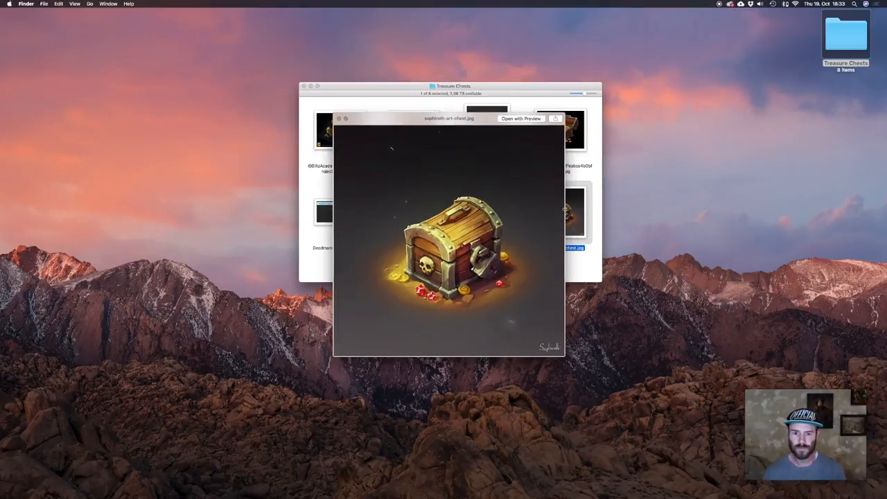
pyautogui.press('Left')
pyautogui.press('Left')
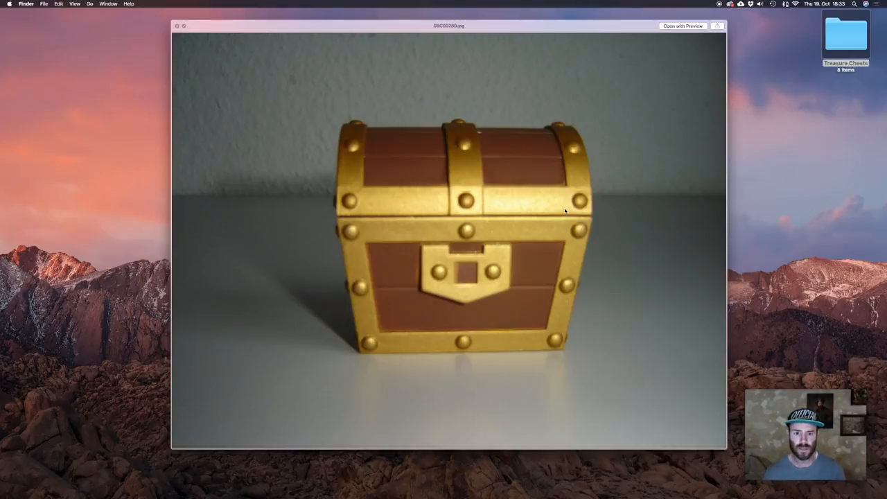
pyautogui.press('space')
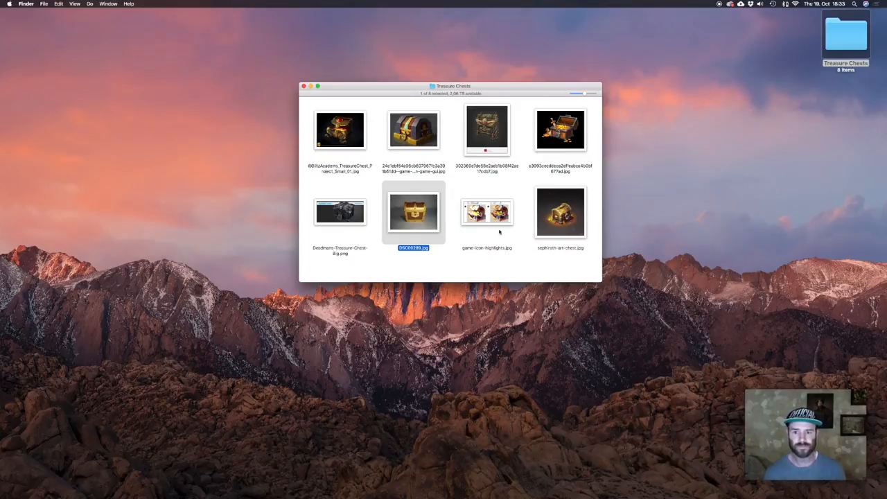
pyautogui.click(329, 150)
pyautogui.press('space')
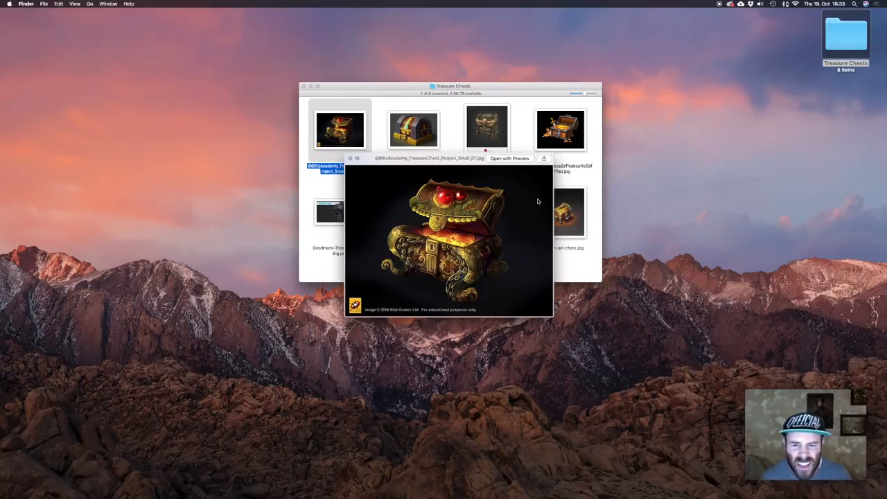
pyautogui.press('space')
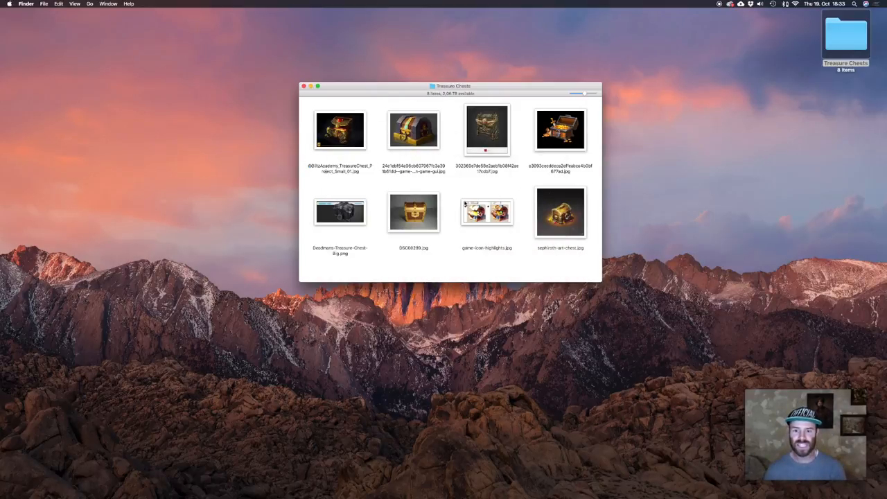
pyautogui.press('super+Tab')
pyautogui.click(431, 256)
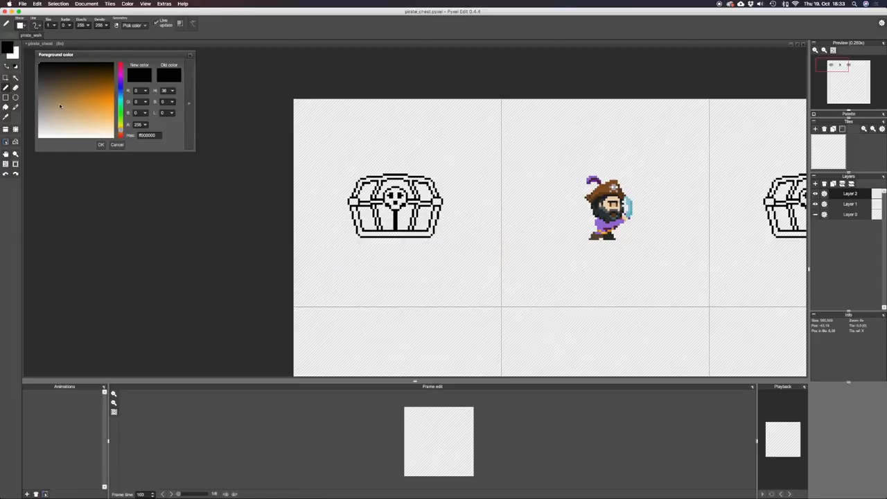
# Set the foreground colour to golden brown (R 185, G 139, B 69) and fill the chest's rim, seam, corner and strap areas.
pyautogui.moveTo(60, 106); pyautogui.dragTo(72, 101)
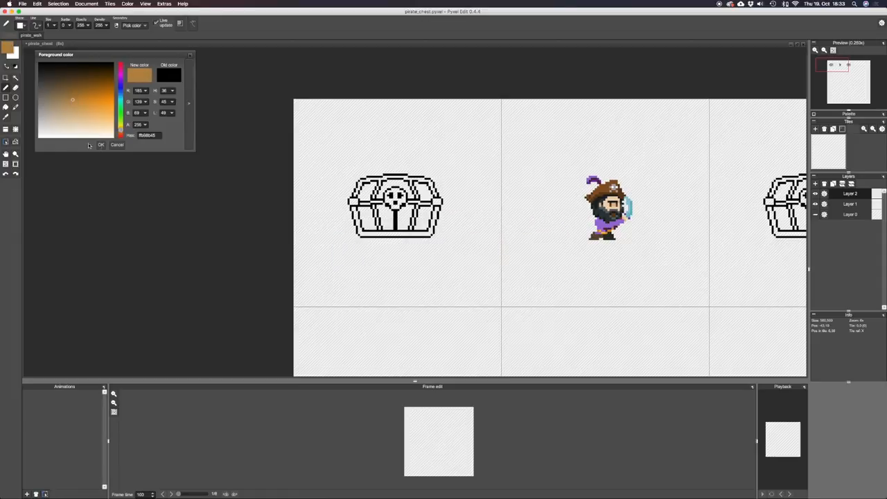
pyautogui.click(102, 145)
pyautogui.scroll(2, 356, 177)
pyautogui.press('f')
pyautogui.click(420, 179)
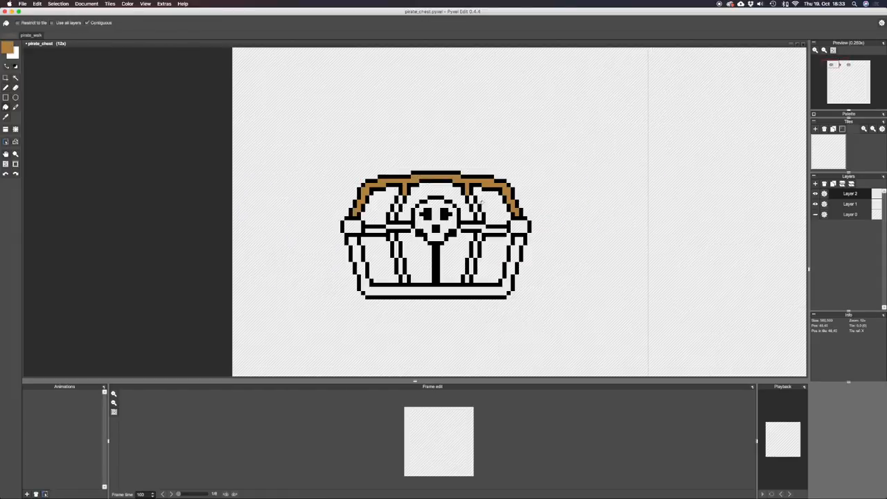
pyautogui.moveTo(482, 202); pyautogui.dragTo(406, 165)
pyautogui.click(442, 212)
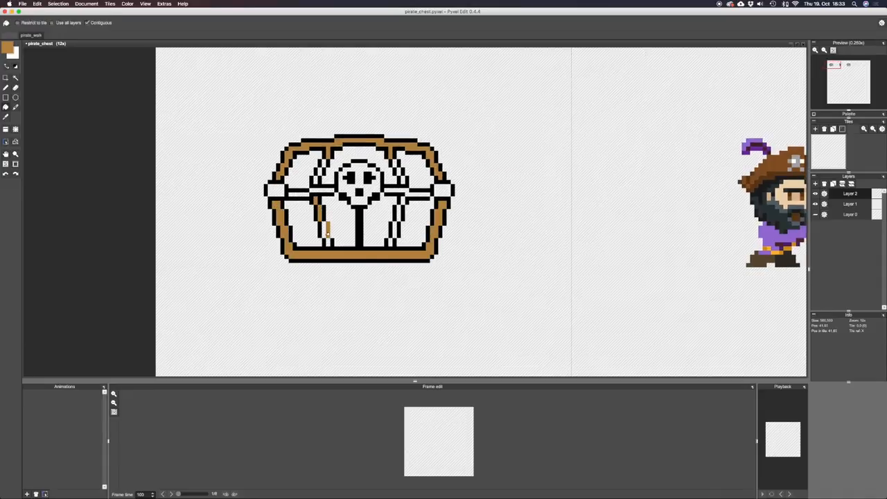
pyautogui.hotkey('ctrl', 'z')
pyautogui.click(329, 242)
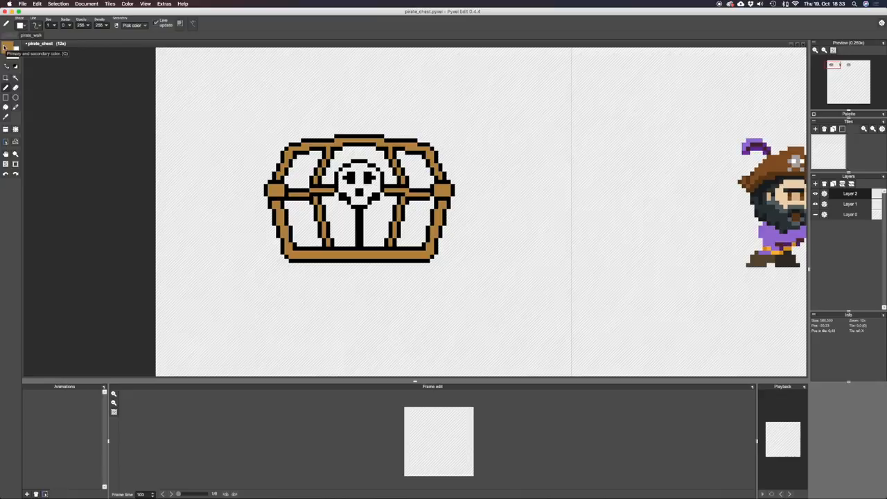
# Choose a lighter golden tan and repaint the outline along the lid's top and left edge as a highlight.
pyautogui.click(8, 47)
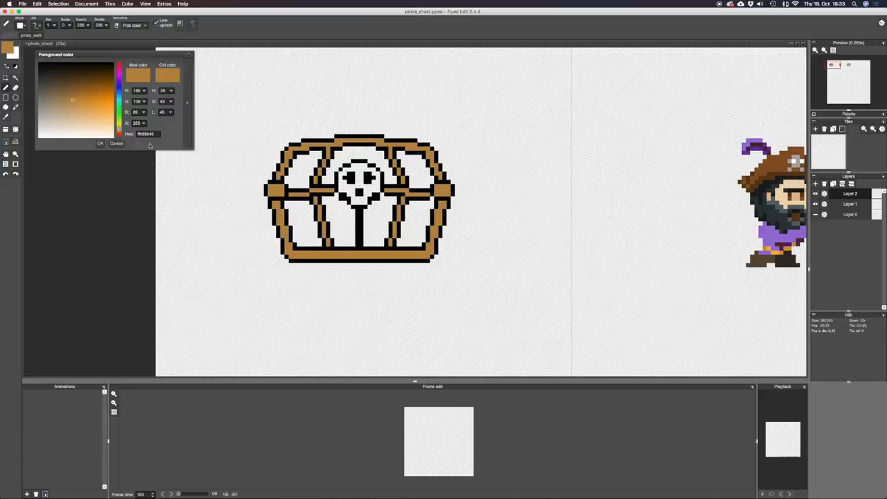
pyautogui.moveTo(81, 111)
pyautogui.mouseDown()
pyautogui.moveTo(80, 119)
pyautogui.moveTo(88, 113)
pyautogui.mouseUp()
pyautogui.click(101, 143)
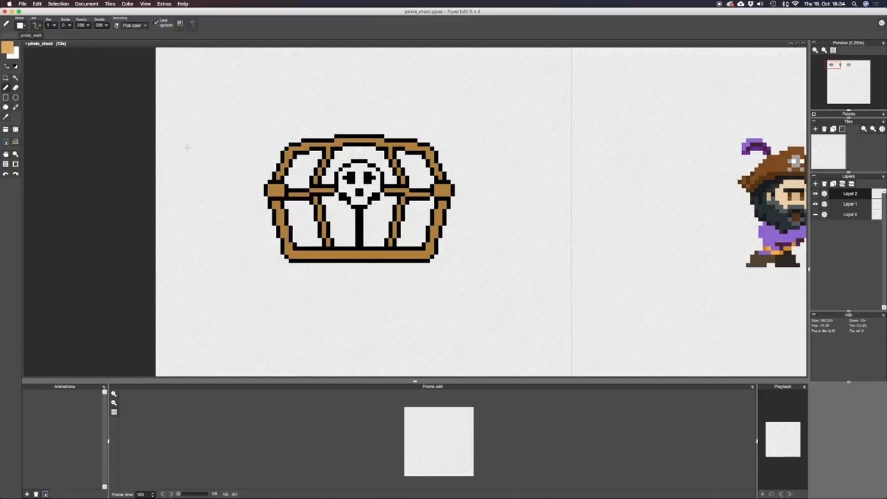
pyautogui.moveTo(302, 141); pyautogui.dragTo(381, 137)
pyautogui.moveTo(299, 142)
pyautogui.mouseDown()
pyautogui.moveTo(286, 148)
pyautogui.moveTo(278, 179)
pyautogui.mouseUp()
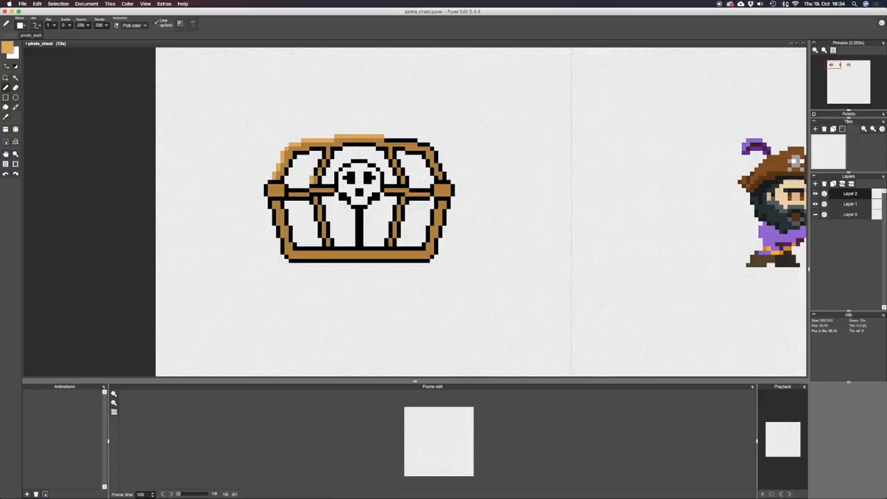
# Paint light tan highlights along the lid's left strap, the seam left of the skull and the right part of the top edge.
pyautogui.press('super+z')
pyautogui.moveTo(321, 162); pyautogui.dragTo(326, 156)
pyautogui.moveTo(312, 186)
pyautogui.mouseDown()
pyautogui.moveTo(327, 149)
pyautogui.moveTo(309, 188)
pyautogui.moveTo(265, 190)
pyautogui.mouseUp()
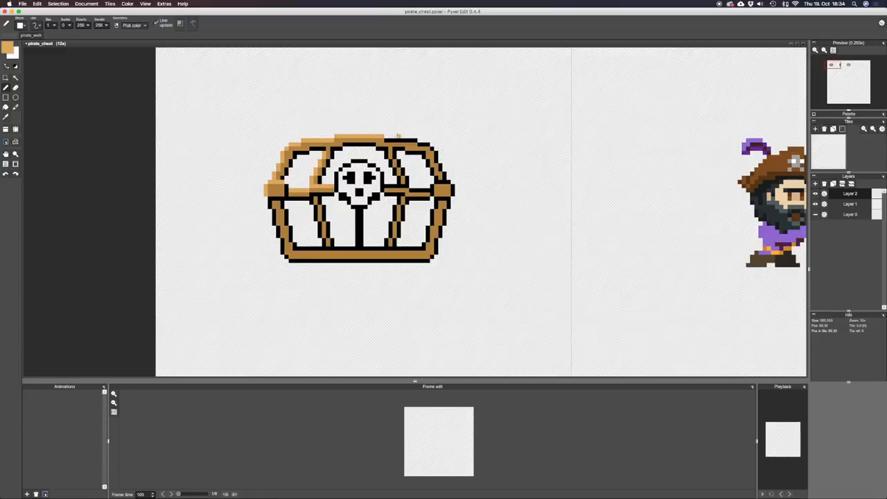
pyautogui.moveTo(387, 139); pyautogui.dragTo(409, 140)
# Sample the frame's brown, darken it, and fill the remaining black chest outlines with this dark brown, leaving the skull black.
pyautogui.click(4, 52)
pyautogui.keyDown('alt'); pyautogui.click(326, 190); pyautogui.keyUp('alt')
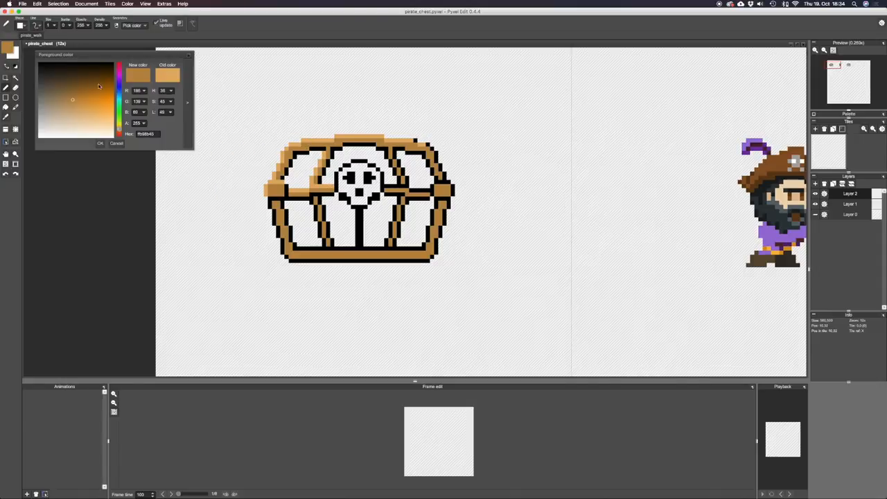
pyautogui.click(67, 83)
pyautogui.click(100, 144)
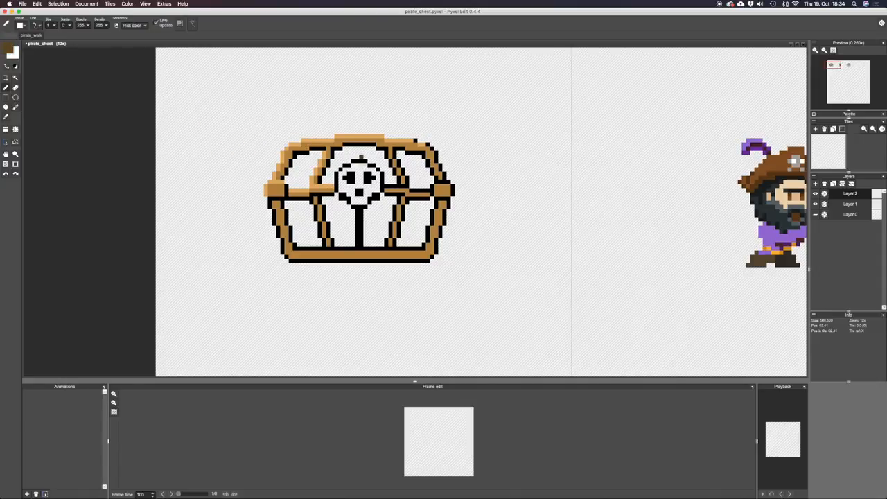
pyautogui.press('f')
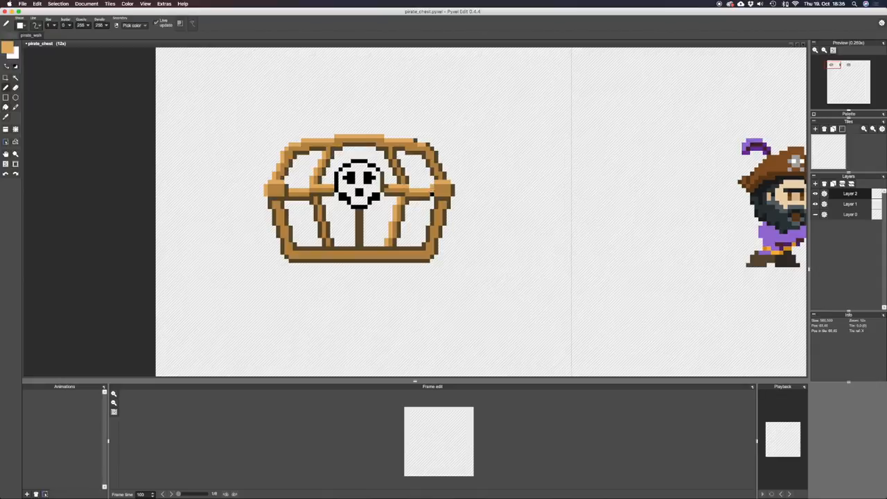
# Highlight the seam right of the skull in light tan and clean up the pixels where it meets the skull.
pyautogui.keyDown('alt'); pyautogui.click(431, 192); pyautogui.keyUp('alt')
pyautogui.keyDown('alt'); pyautogui.click(431, 189); pyautogui.keyUp('alt')
pyautogui.press('alt')
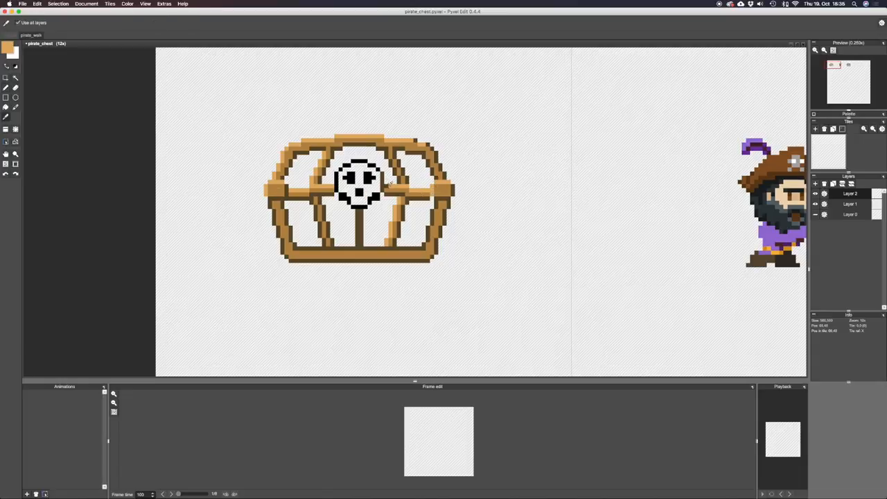
pyautogui.keyDown('alt'); pyautogui.click(383, 181); pyautogui.keyUp('alt')
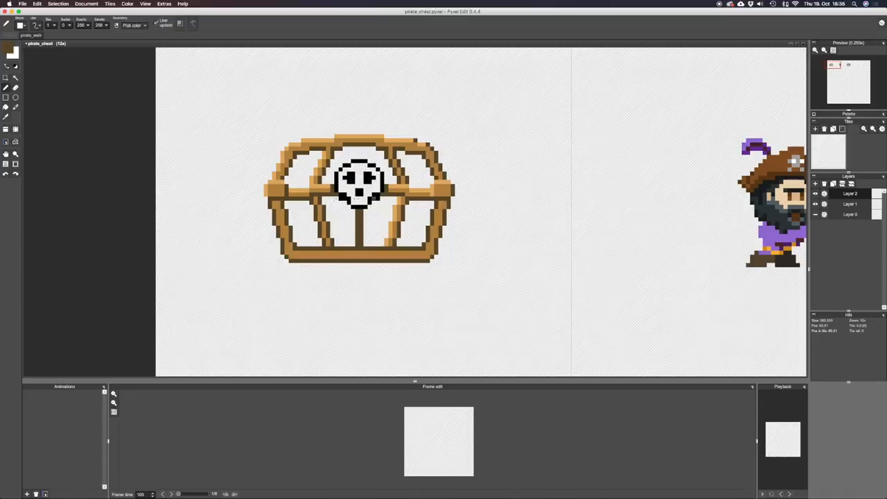
pyautogui.press('super+z')
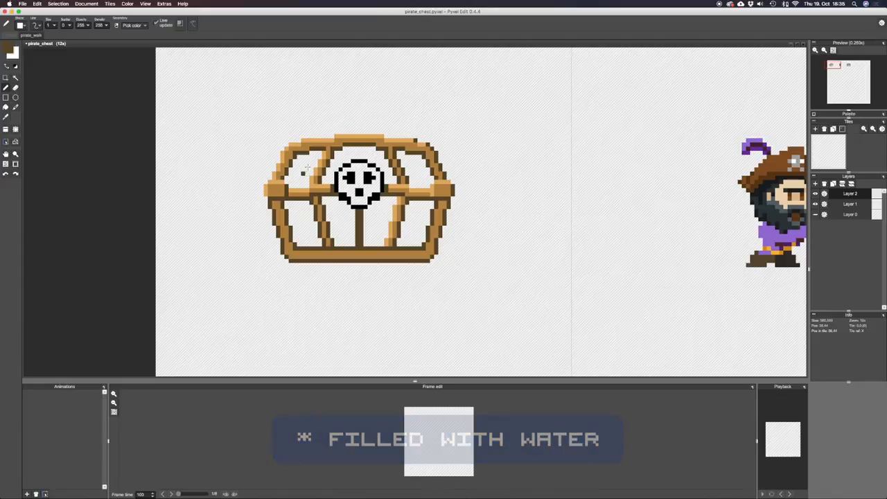
# Choose a teal (R 81, G 164, B 182) and fill all seven empty panels of the chest's lid and front.
pyautogui.press('f')
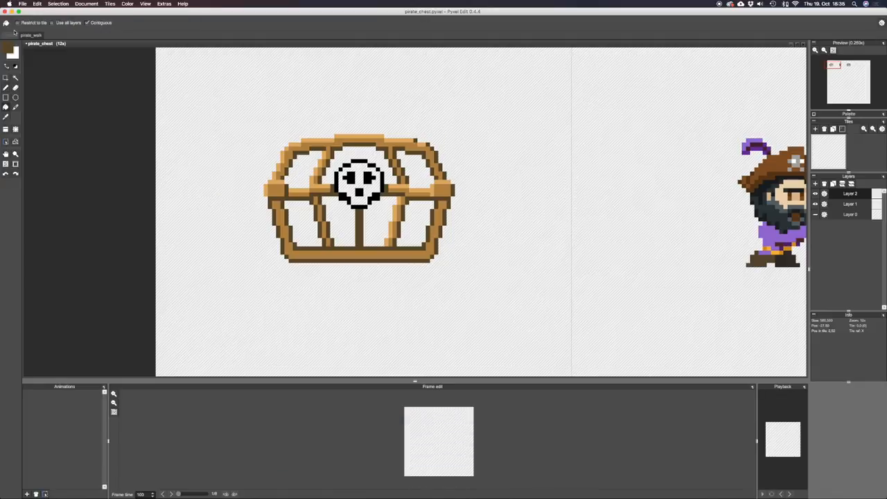
pyautogui.click(10, 50)
pyautogui.click(118, 101)
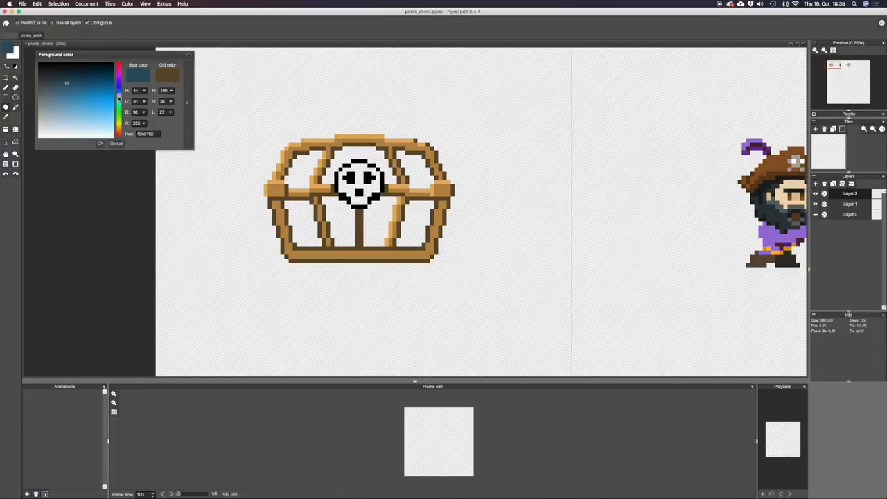
pyautogui.moveTo(67, 88); pyautogui.dragTo(68, 102)
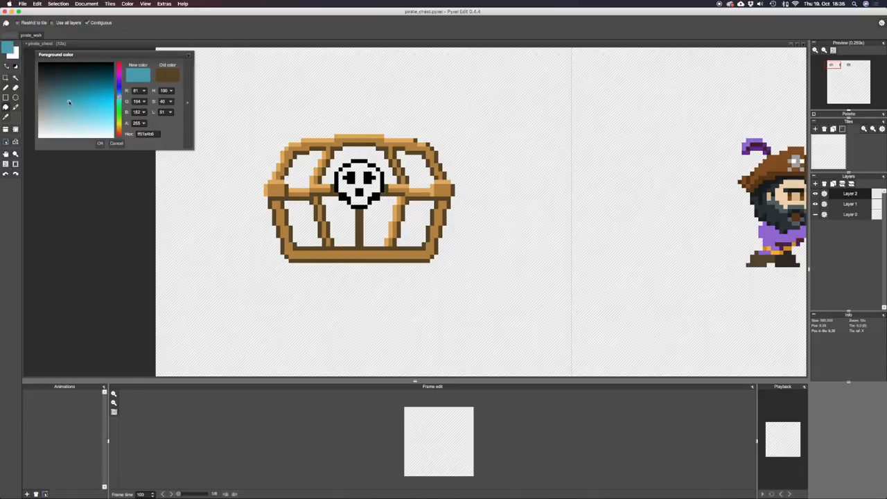
pyautogui.click(100, 142)
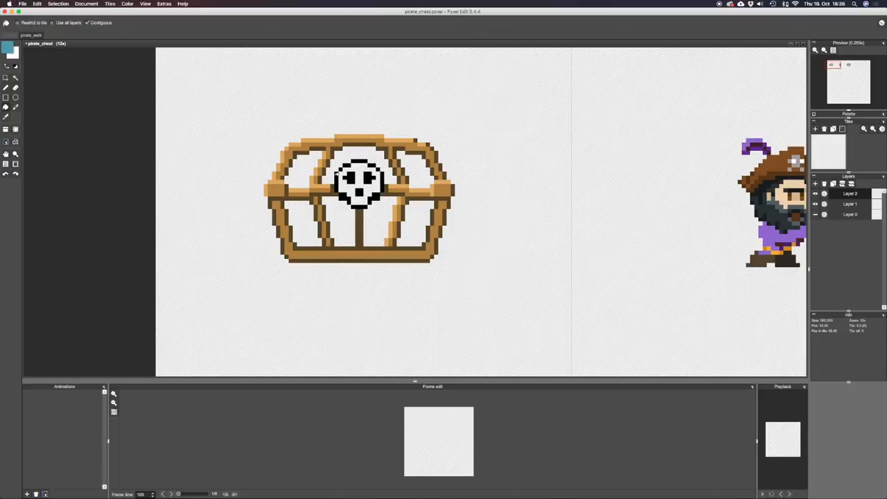
pyautogui.click(311, 164)
pyautogui.click(374, 154)
pyautogui.click(416, 167)
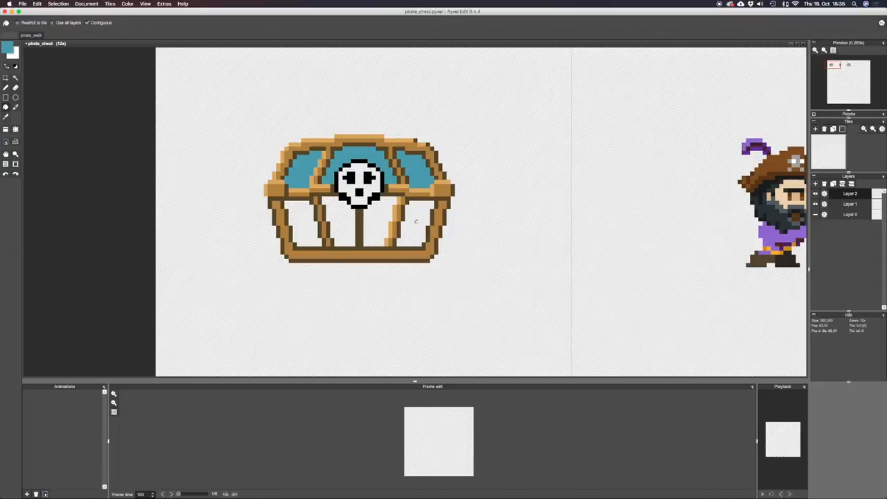
pyautogui.click(416, 223)
pyautogui.click(380, 222)
pyautogui.click(330, 216)
pyautogui.click(302, 211)
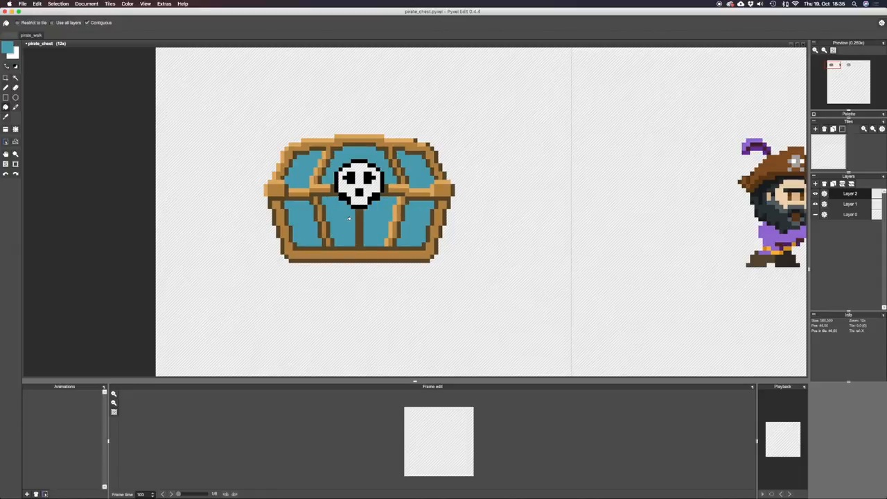
# Sample the light tan and paint highlights along the base band's upper edge and the inner edge of the chest's right post.
pyautogui.scroll(-5, 425, 201)
pyautogui.press('space')
pyautogui.moveTo(425, 200)
pyautogui.mouseDown()
pyautogui.moveTo(471, 228)
pyautogui.moveTo(429, 206)
pyautogui.mouseUp()
pyautogui.press('b')
pyautogui.scroll(5, 401, 211)
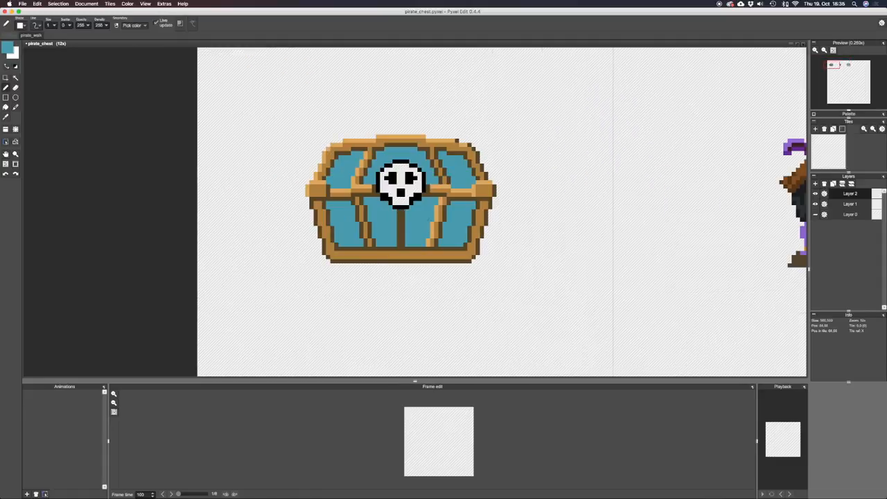
pyautogui.keyDown('alt'); pyautogui.click(430, 242); pyautogui.keyUp('alt')
pyautogui.moveTo(462, 248); pyautogui.dragTo(340, 249)
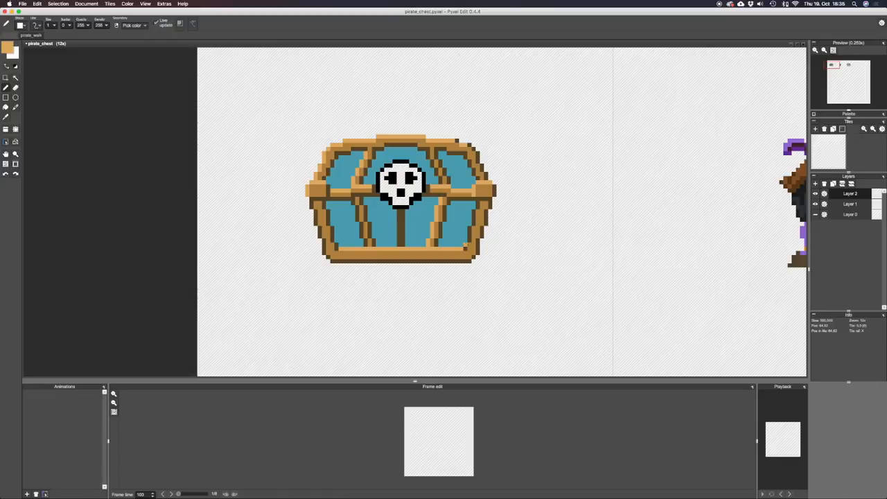
pyautogui.moveTo(465, 243); pyautogui.dragTo(478, 205)
pyautogui.keyDown('alt'); pyautogui.click(477, 205); pyautogui.keyUp('alt')
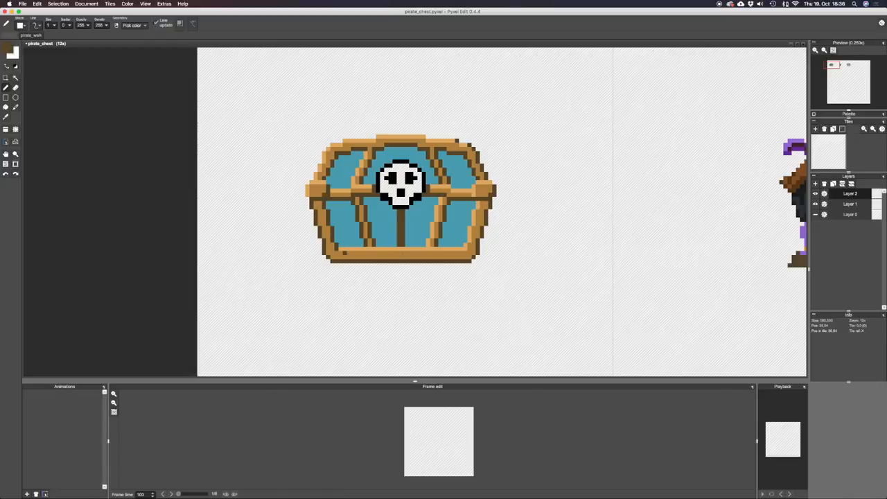
# Copy the lower rows of the chest's base band and paste them one pixel lower to thicken the base.
pyautogui.press('m')
pyautogui.moveTo(317, 251); pyautogui.dragTo(492, 262)
pyautogui.press('super+c')
pyautogui.press('super+v')
pyautogui.press('Down')
pyautogui.press('super+d')
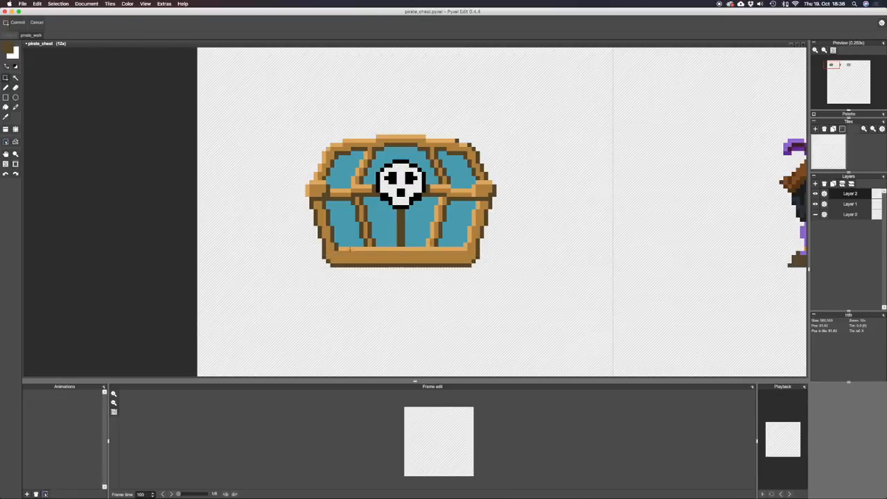
# Paint a row of evenly spaced dark brown rivets along the middle of the chest's base band.
pyautogui.press('b')
pyautogui.click(344, 256)
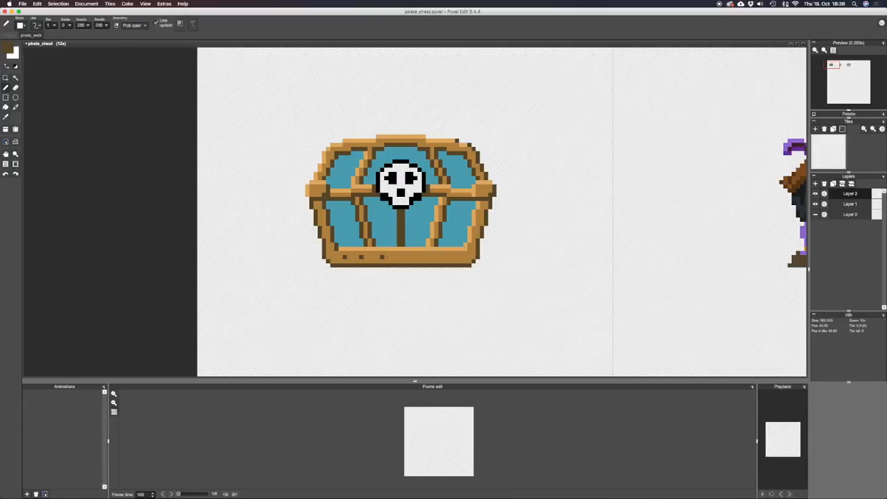
pyautogui.click(378, 257)
pyautogui.click(394, 256)
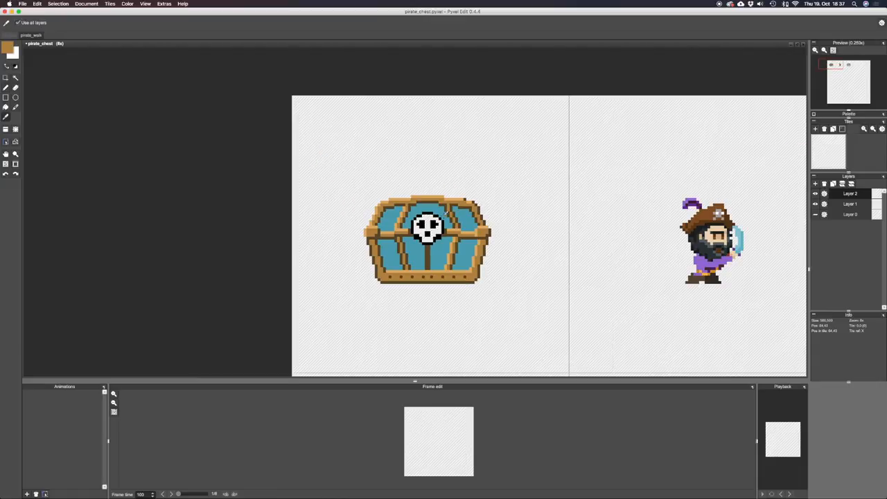
# Choose a dark slate grey (R 63, G 69, B 72) and fill the skull's eye sockets and nose with it.
pyautogui.press('b')
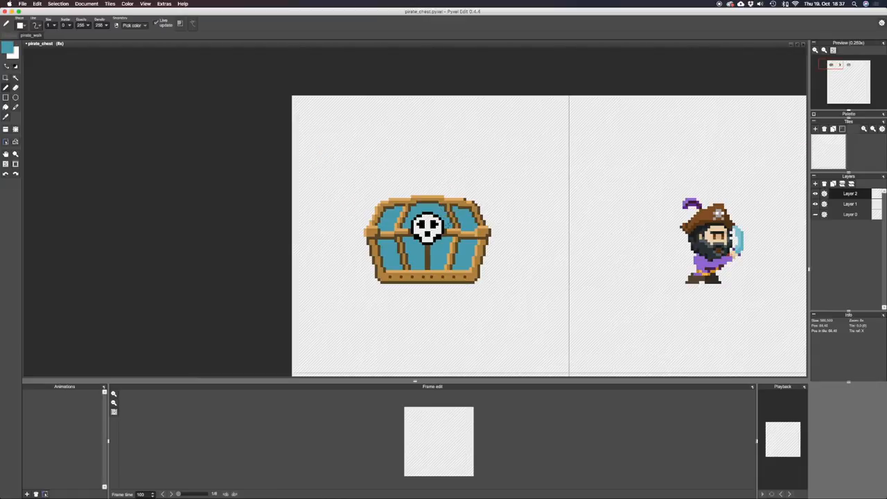
pyautogui.press('i')
pyautogui.click(454, 232)
pyautogui.press('b')
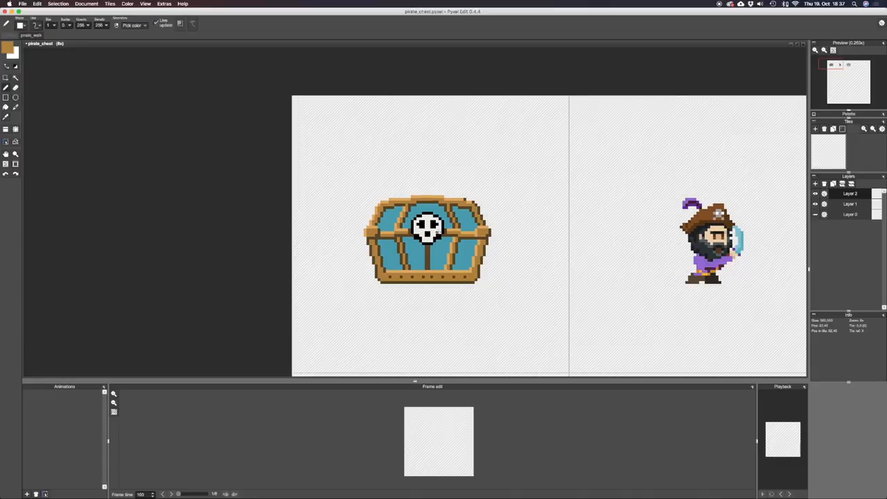
pyautogui.press('i')
pyautogui.click(435, 225)
pyautogui.press('b')
pyautogui.click(5, 48)
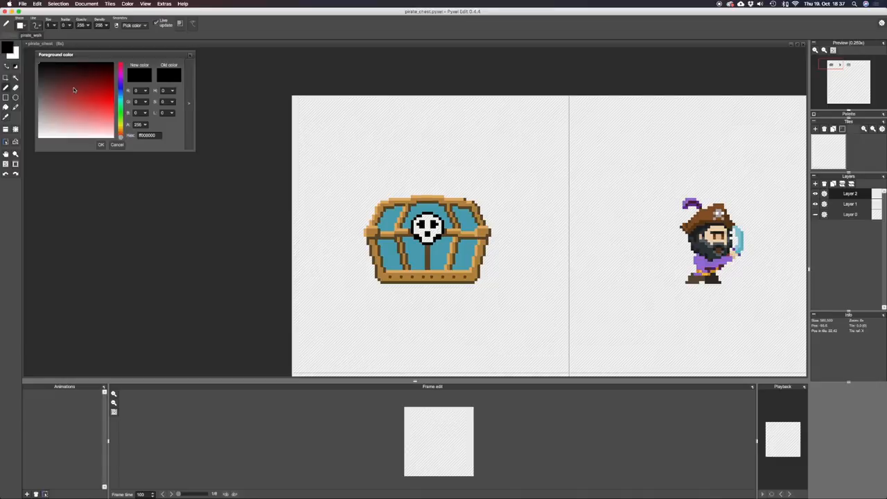
pyautogui.click(120, 98)
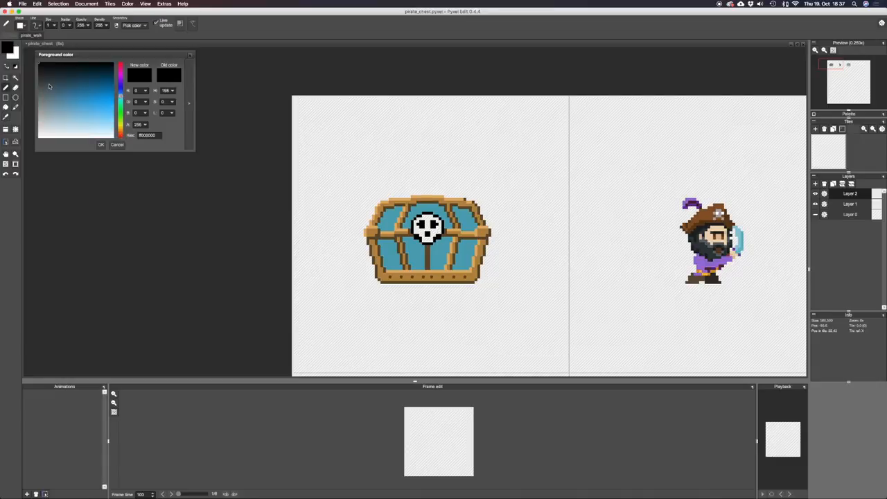
pyautogui.click(44, 83)
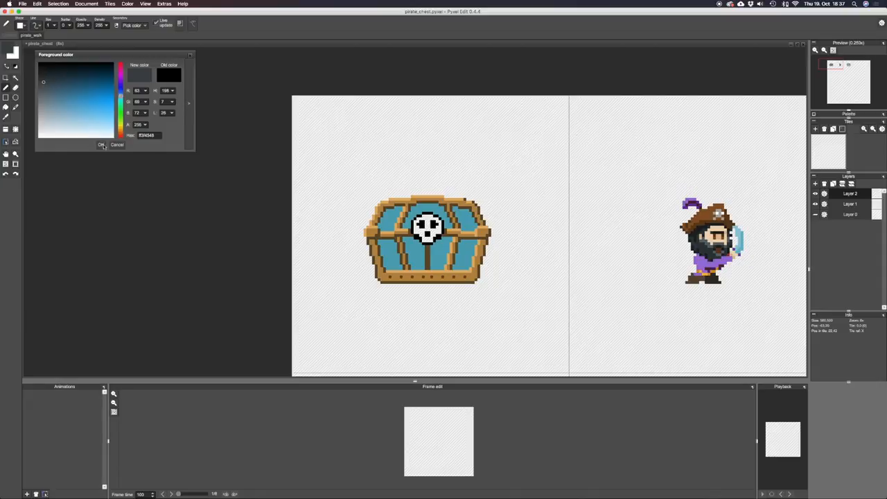
pyautogui.click(101, 144)
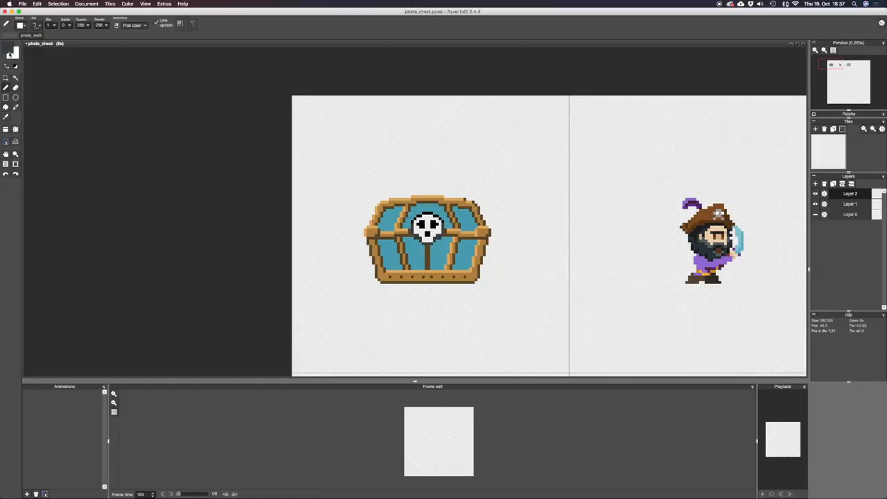
pyautogui.press('f')
pyautogui.click(429, 234)
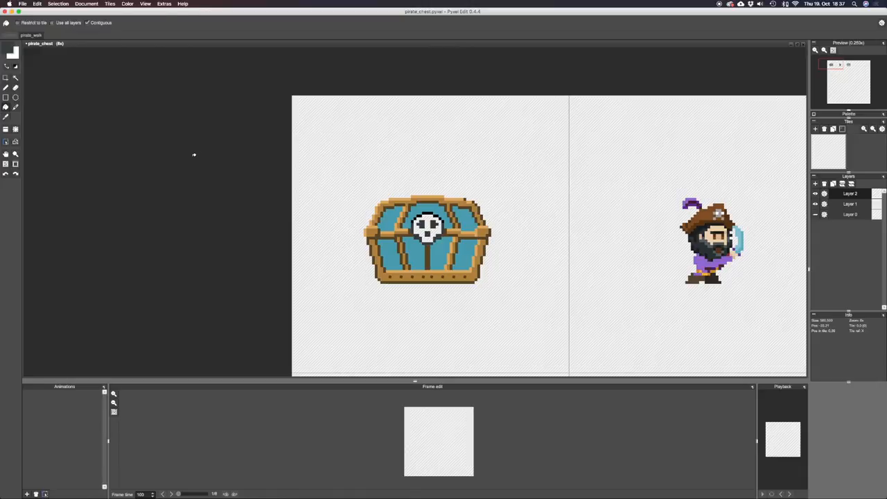
# Choose a light bluish grey (R 191, G 197, B 203) and fill the skull's face with it.
pyautogui.press('b')
pyautogui.click(9, 51)
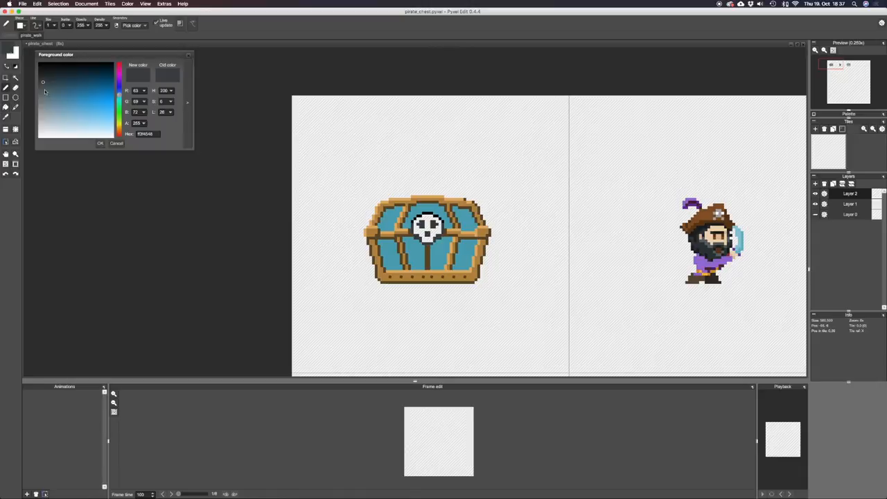
pyautogui.moveTo(44, 89); pyautogui.dragTo(44, 106)
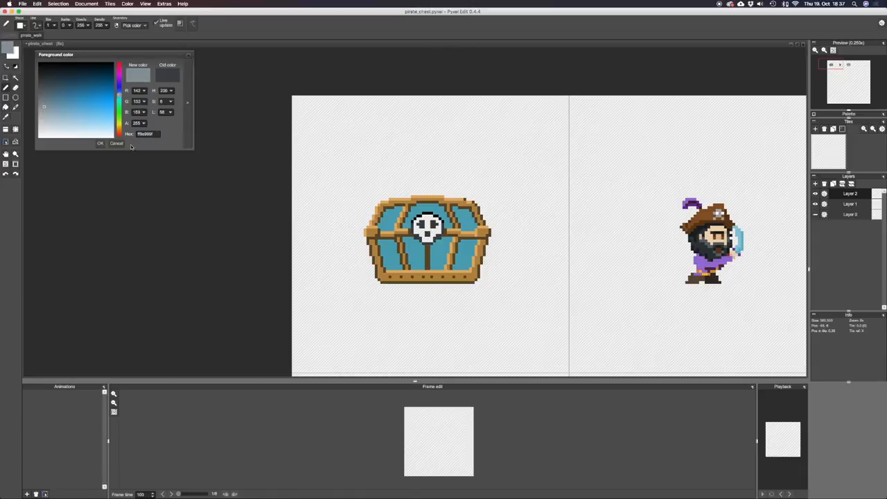
pyautogui.click(43, 120)
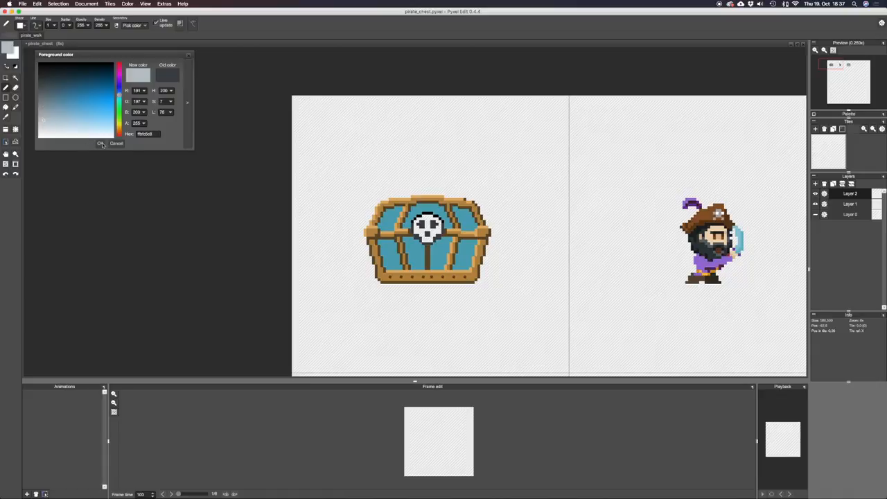
pyautogui.click(101, 143)
pyautogui.press('f')
pyautogui.click(426, 222)
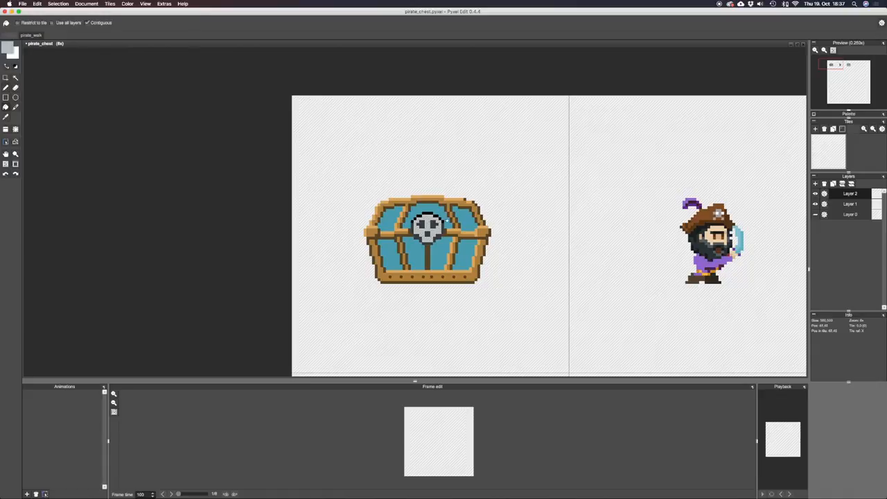
# Lighten the colour to a near-white grey (R 224, G 228, B 230) and refill the skull's face.
pyautogui.click(3, 44)
pyautogui.click(46, 131)
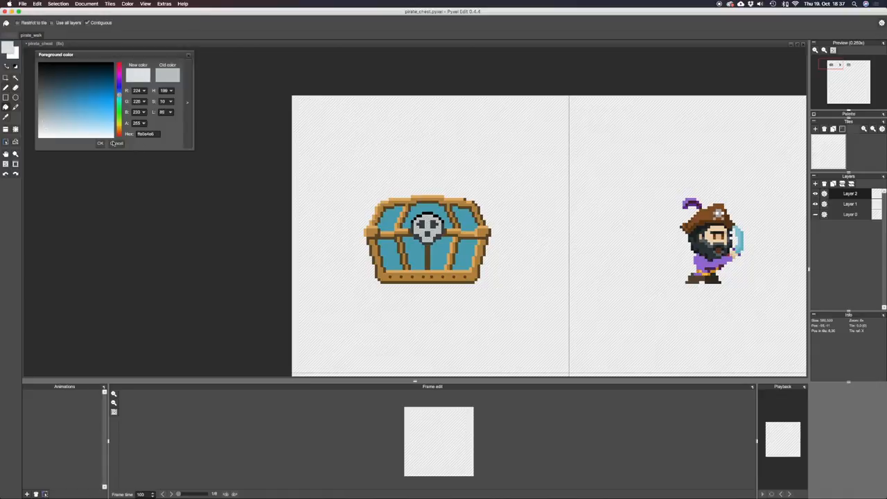
pyautogui.click(114, 143)
pyautogui.click(427, 217)
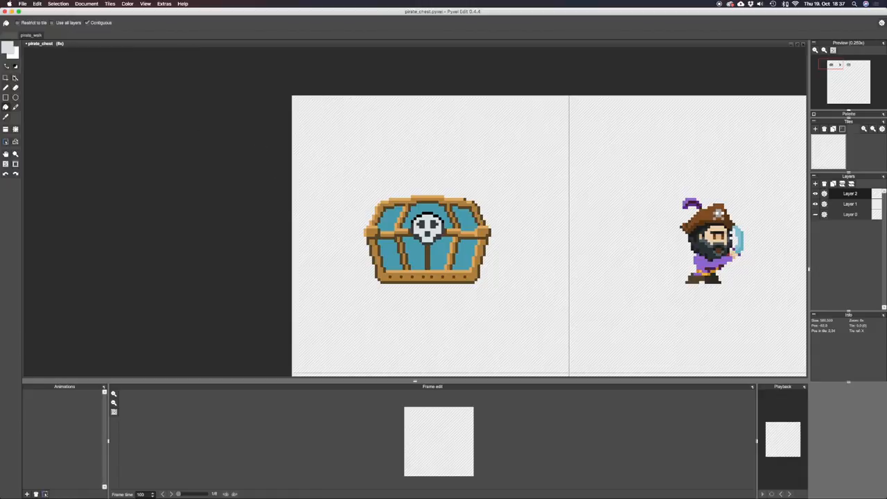
# Refill the skull's face in light bluish grey and paint lighter highlight pixels along its upper left side.
pyautogui.click(8, 49)
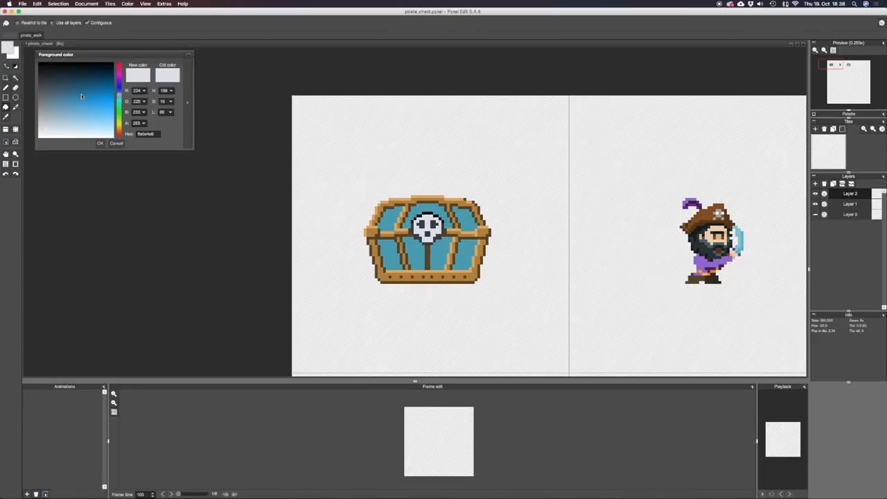
pyautogui.click(432, 216)
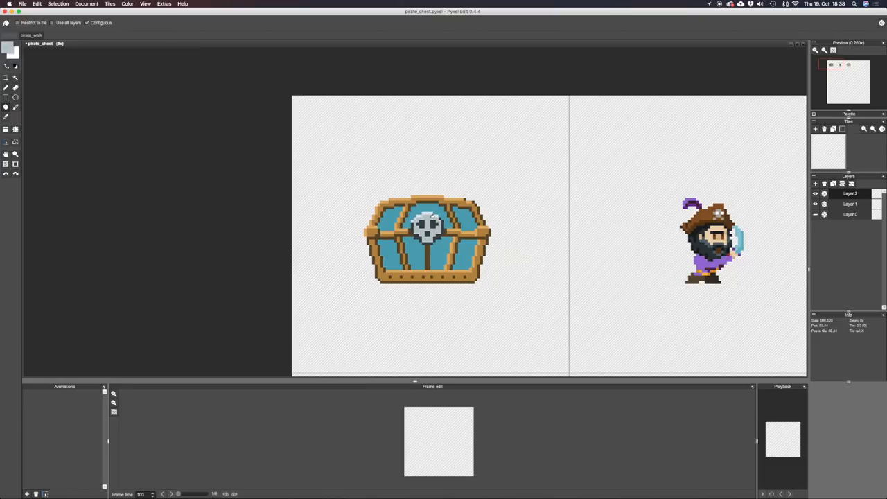
pyautogui.press('b')
pyautogui.rightClick(432, 216)
pyautogui.moveTo(429, 216); pyautogui.dragTo(415, 224)
# Sample the eye socket's grey, choose a darker shade of it, and shade the outline around the skull's jaw.
pyautogui.rightClick(434, 225)
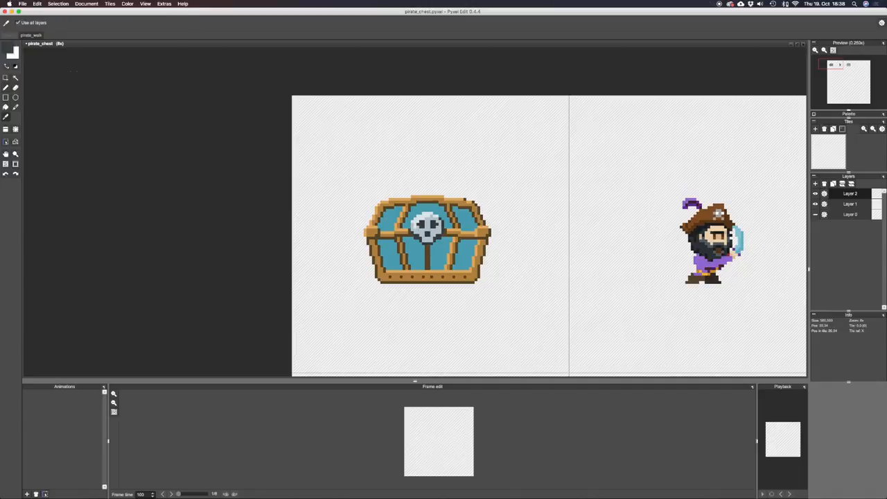
pyautogui.click(5, 45)
pyautogui.click(47, 76)
pyautogui.click(99, 144)
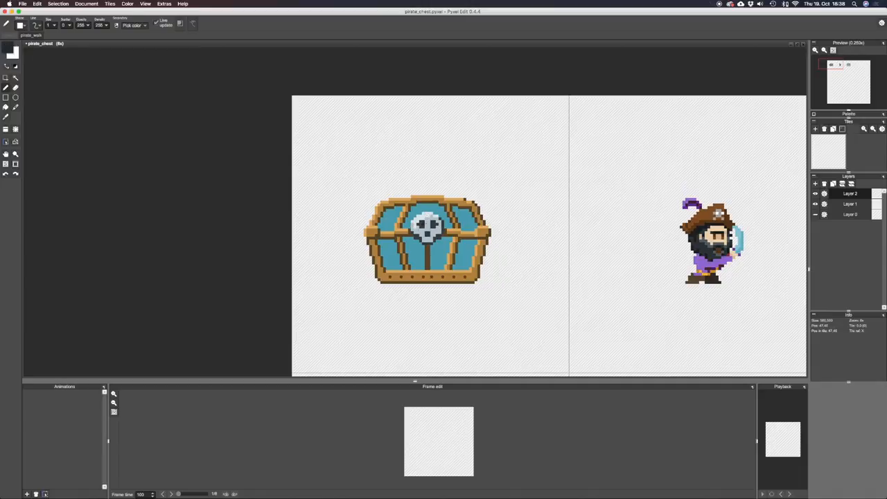
pyautogui.rightClick(416, 239)
pyautogui.rightClick(435, 238)
pyautogui.press('super+z')
pyautogui.press('super+shift+z')
pyautogui.rightClick(432, 241)
# Undo the recent jaw strokes and retouch the outline pixels on both sides of the skull's jaw.
pyautogui.press('super+z')
pyautogui.scroll(-3, 448, 234)
pyautogui.scroll(5, 448, 233)
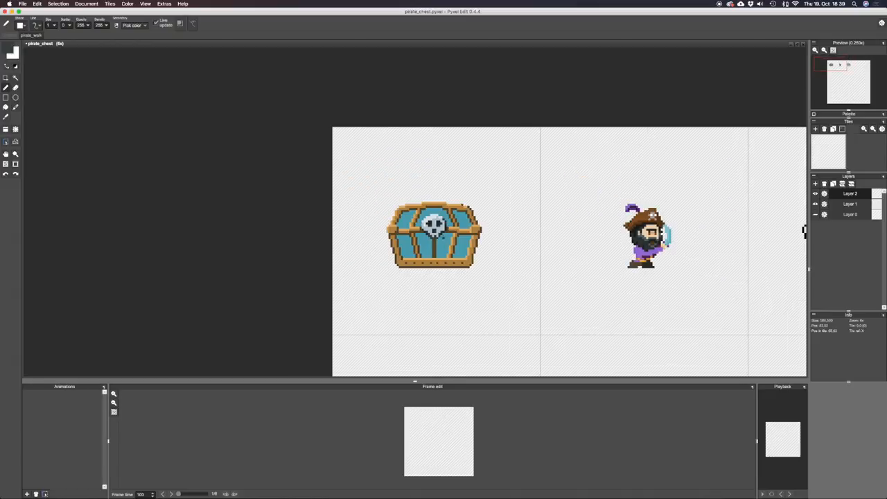
pyautogui.press('super+z')
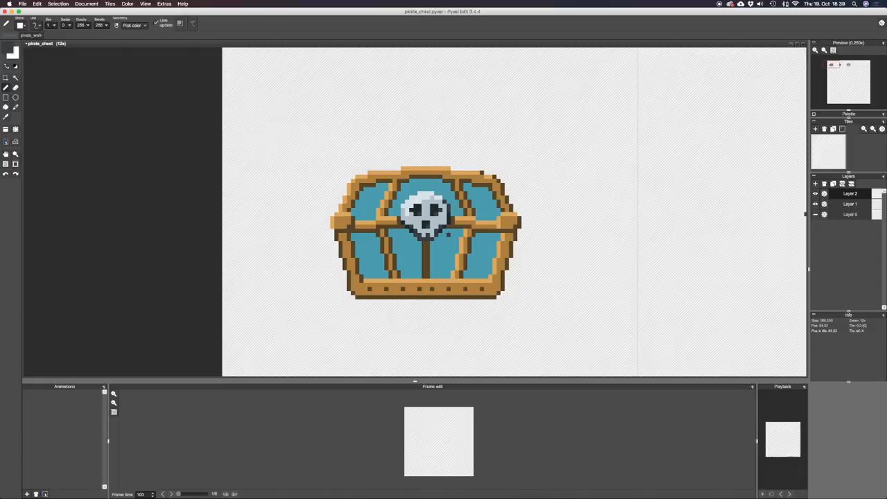
pyautogui.keyDown('alt'); pyautogui.click(416, 231); pyautogui.keyUp('alt')
pyautogui.keyDown('alt'); pyautogui.click(438, 236); pyautogui.keyUp('alt')
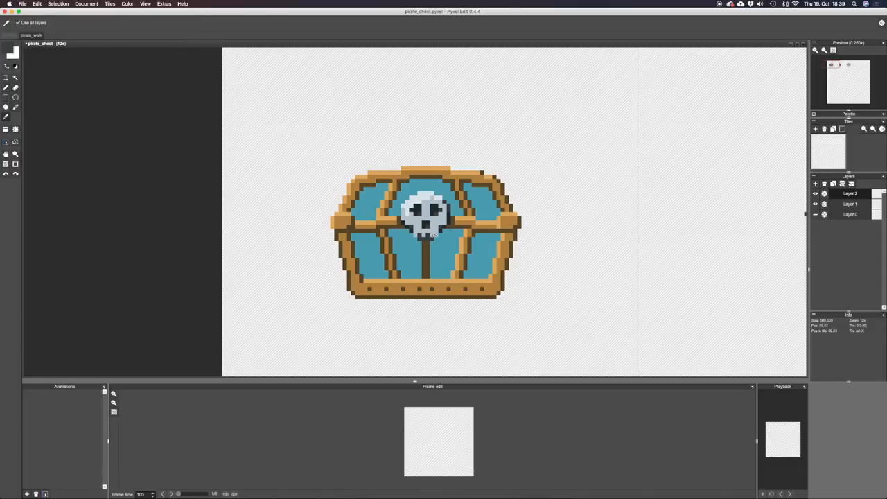
pyautogui.scroll(-1, 518, 239)
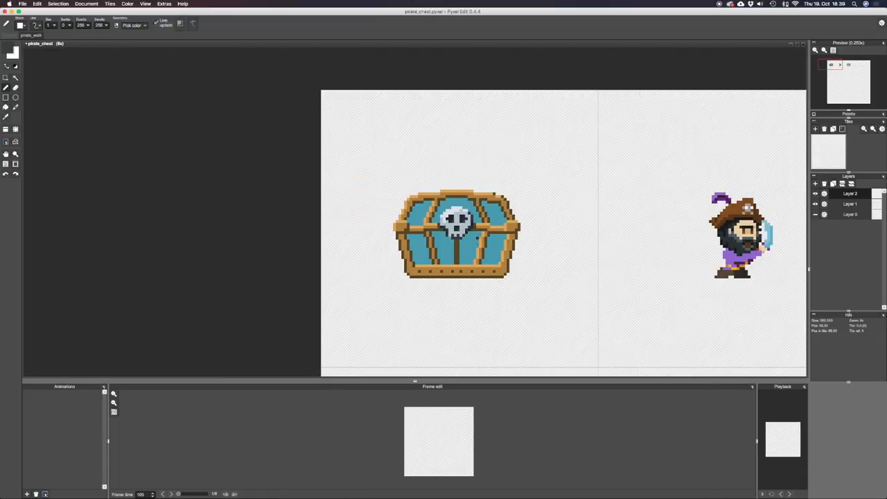
pyautogui.press('super+z')
# Try shading the right side of the skull's face at pen opacity 125, undo it, and restore the opacity to 255.
pyautogui.doubleClick(81, 25)
pyautogui.write('125')
pyautogui.press('Tab')
pyautogui.click(465, 225)
pyautogui.keyDown('alt'); pyautogui.click(465, 225); pyautogui.keyUp('alt')
pyautogui.press('super+z')
pyautogui.doubleClick(81, 25)
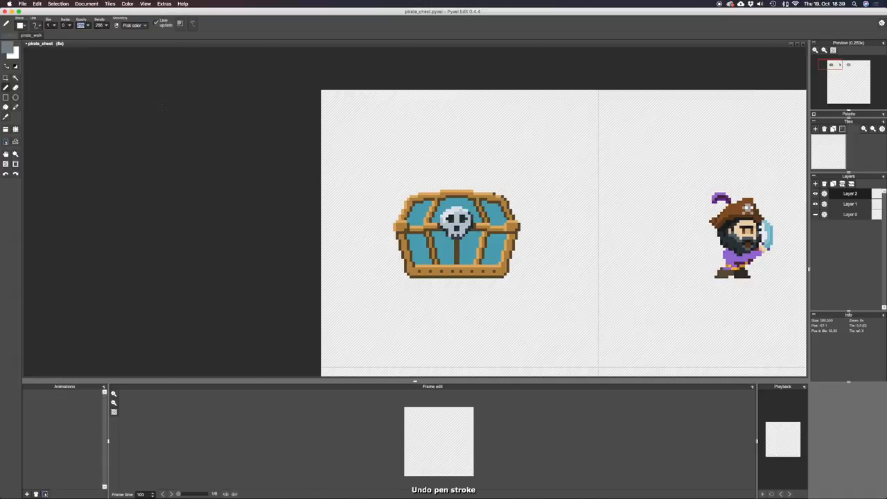
pyautogui.write('255')
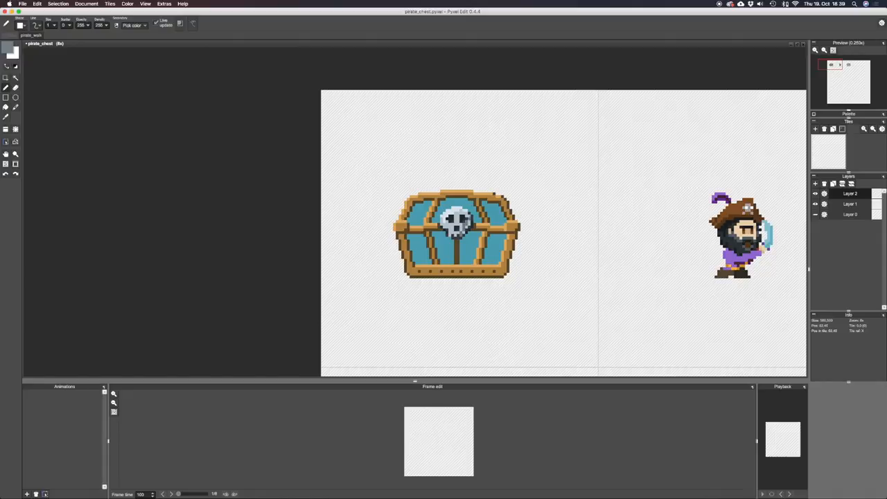
# Shade the right side and jaw of the skull and retouch single pixels around its face with mid grey.
pyautogui.moveTo(470, 217); pyautogui.dragTo(454, 237)
pyautogui.keyDown('alt'); pyautogui.click(456, 237); pyautogui.keyUp('alt')
pyautogui.scroll(-2, 488, 230)
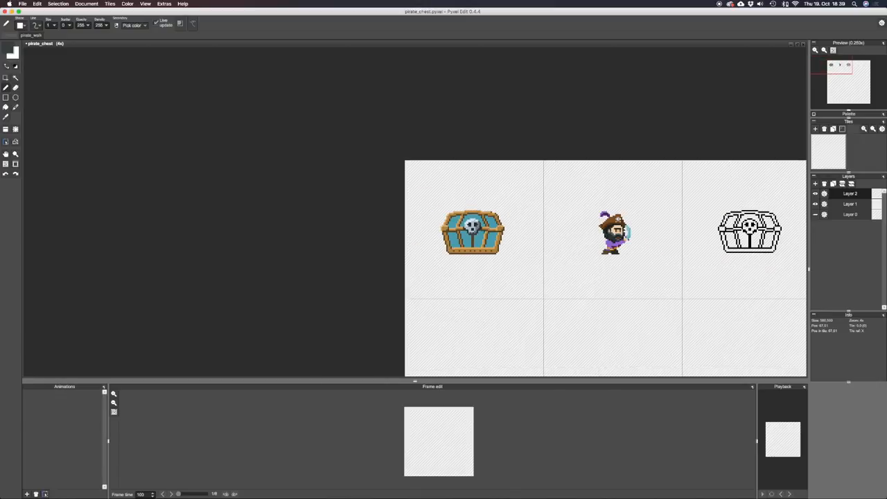
pyautogui.scroll(2, 485, 230)
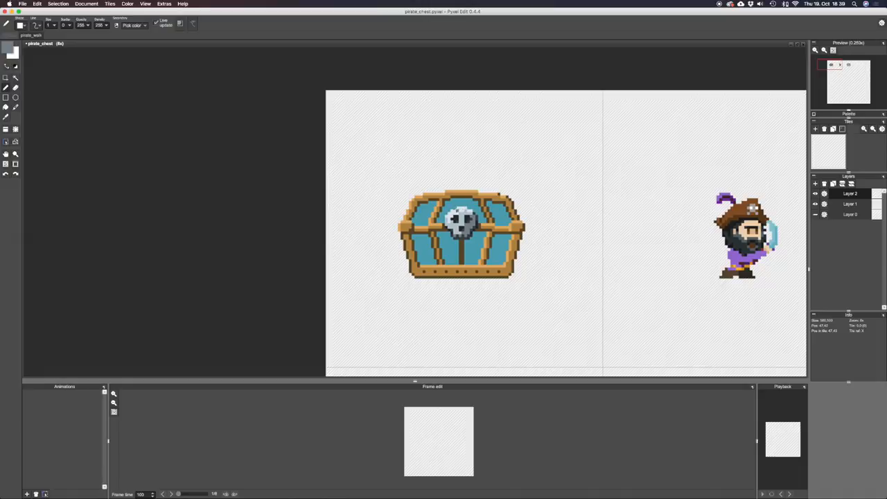
pyautogui.keyDown('alt'); pyautogui.click(457, 212); pyautogui.keyUp('alt')
pyautogui.click(446, 226)
pyautogui.keyDown('alt'); pyautogui.click(474, 224); pyautogui.keyUp('alt')
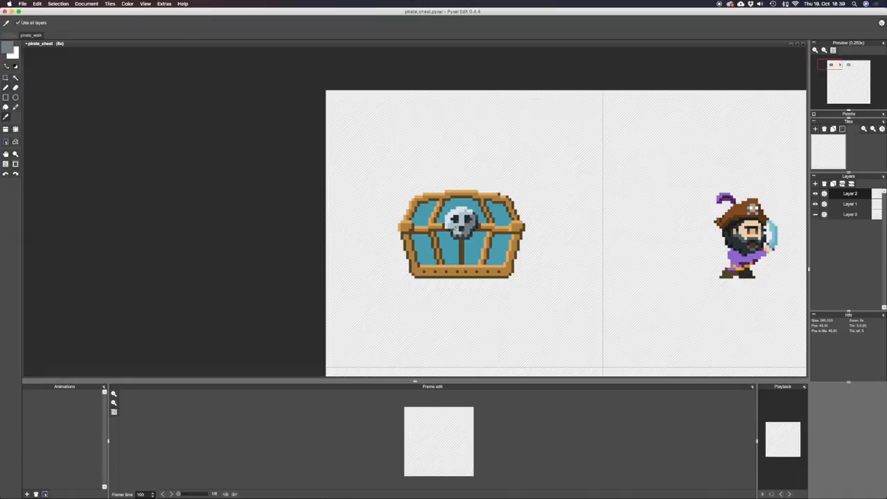
pyautogui.scroll(1, 454, 235)
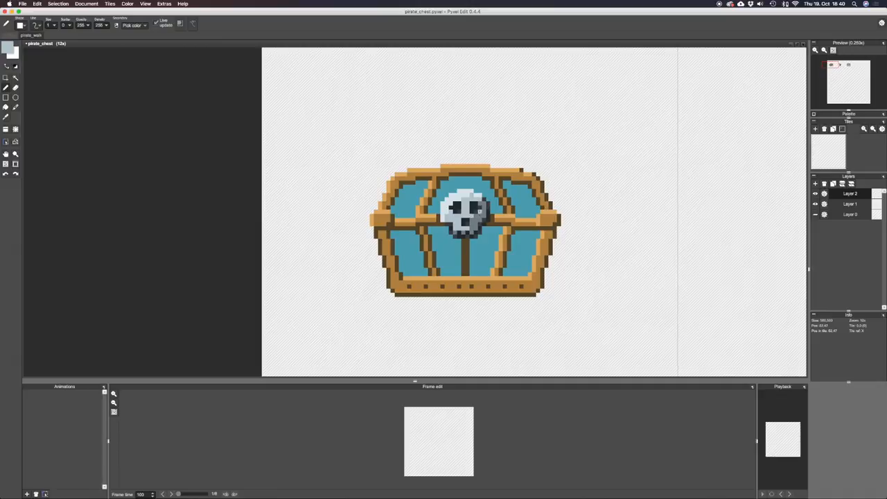
# Sample a grey from the skull, try a pen stroke on its face, and undo the stroke.
pyautogui.press('alt')
pyautogui.keyDown('alt'); pyautogui.click(458, 212); pyautogui.keyUp('alt')
pyautogui.scroll(-2, 480, 200)
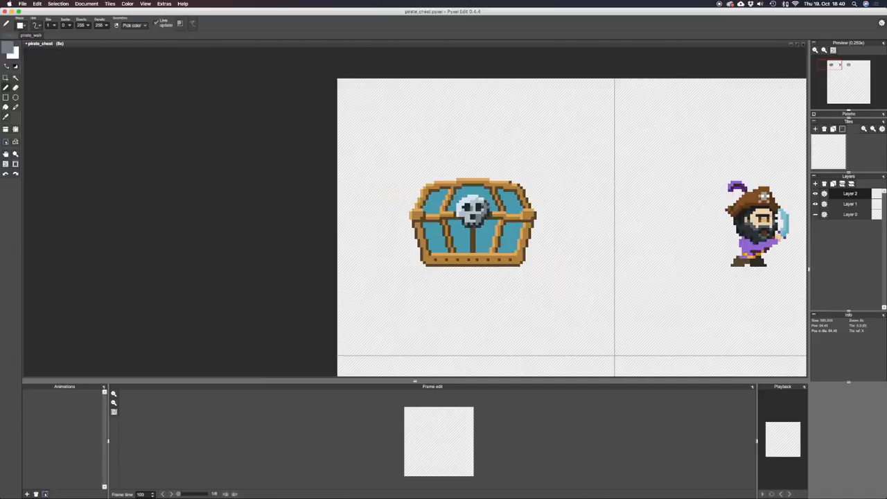
pyautogui.scroll(2, 480, 199)
pyautogui.press('super+z')
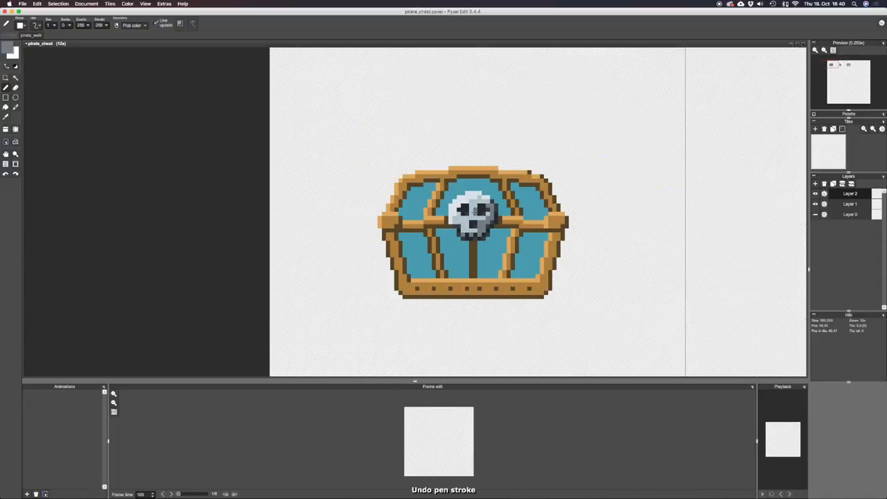
# Examine the skull's shading up close and from a distance next to the pirate character.
pyautogui.scroll(-3, 446, 228)
pyautogui.scroll(1, 446, 229)
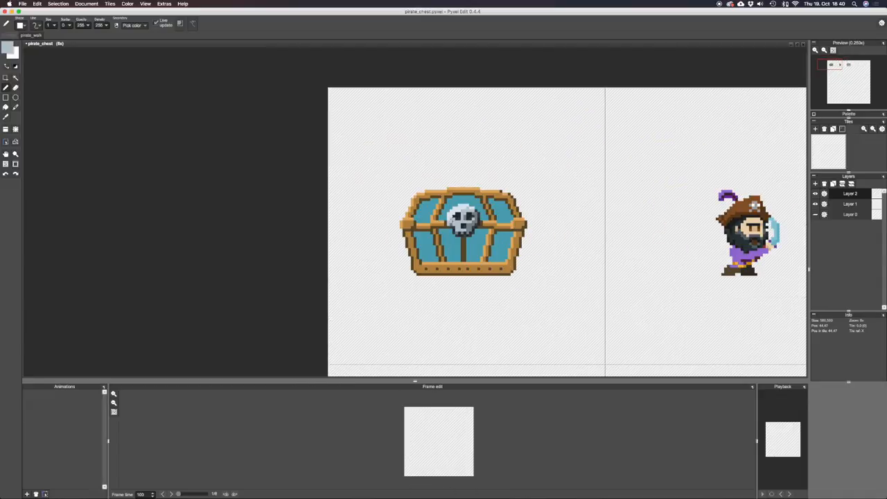
pyautogui.scroll(-1, 446, 228)
pyautogui.scroll(2, 447, 229)
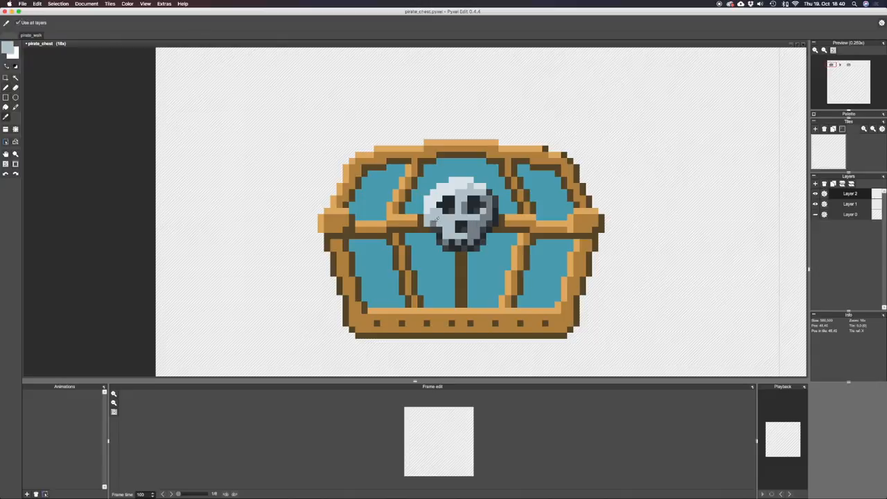
pyautogui.scroll(-2, 483, 224)
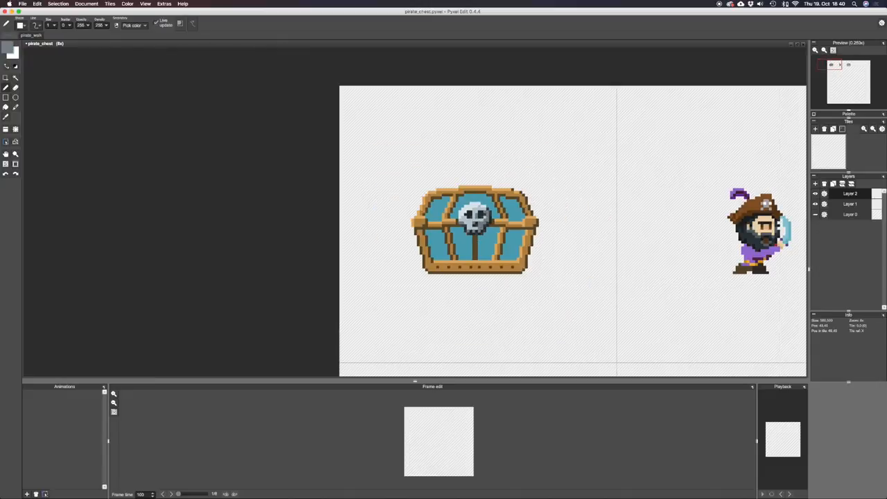
pyautogui.scroll(-1, 483, 223)
pyautogui.scroll(2, 476, 220)
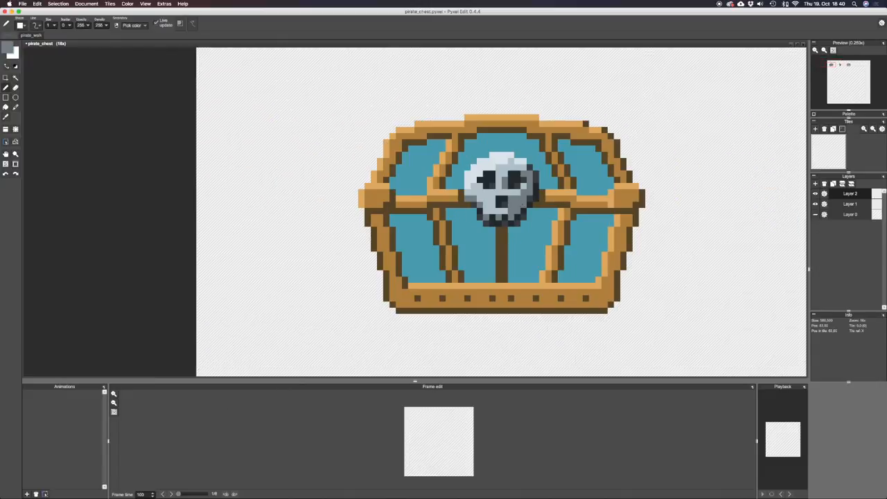
pyautogui.scroll(-2, 476, 220)
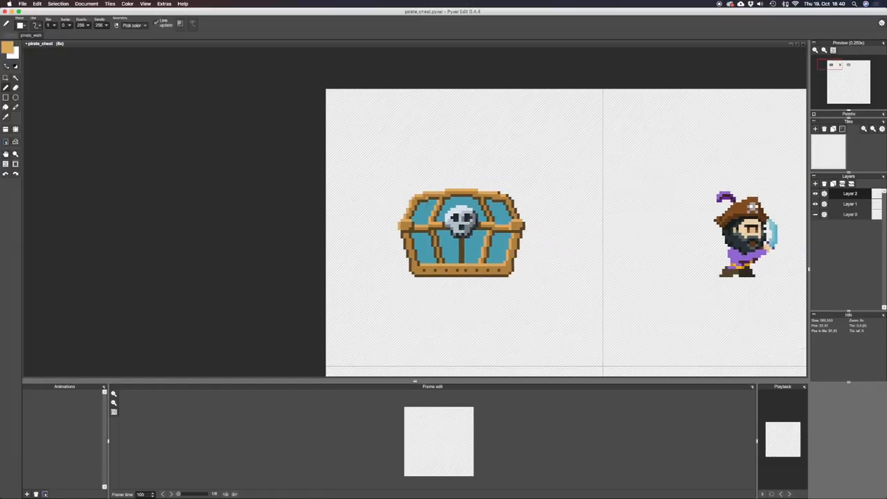
# Blend an intermediate brown on the chest's wooden trim at pen opacity 126, sample it, and undo the test stroke.
pyautogui.rightClick(502, 195)
pyautogui.rightClick(415, 229)
pyautogui.moveTo(412, 228); pyautogui.dragTo(408, 228)
pyautogui.write('126')
pyautogui.press('Tab')
pyautogui.rightClick(410, 225)
pyautogui.press('super+z')
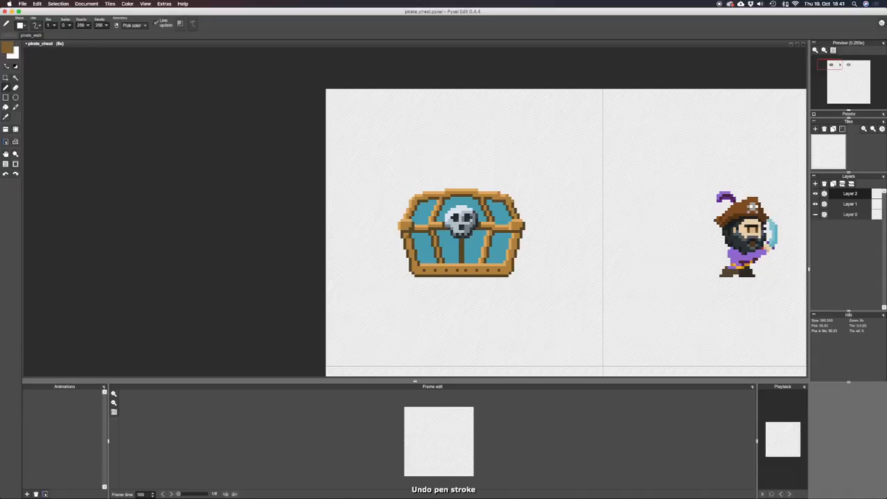
# Soften the dark outline along the chest's outer frame with intermediate brown pixels, undoing misplaced strokes.
pyautogui.press('super+z')
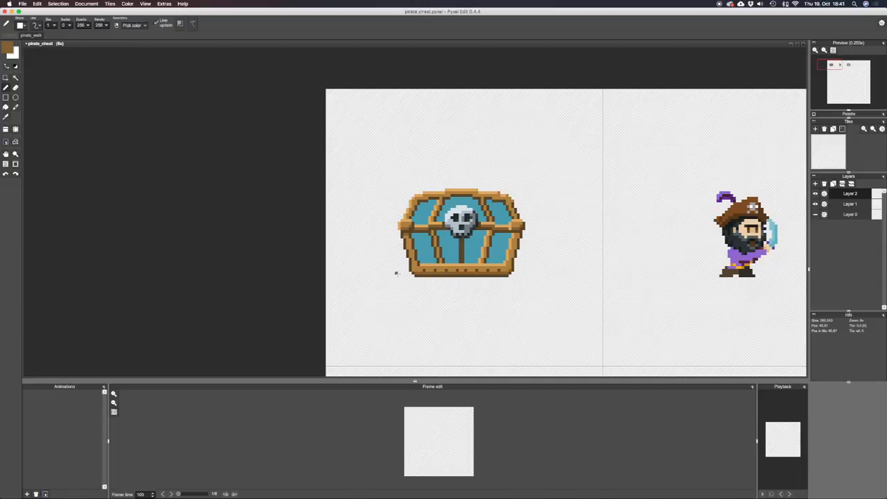
pyautogui.press('super+z')
pyautogui.scroll(2, 515, 212)
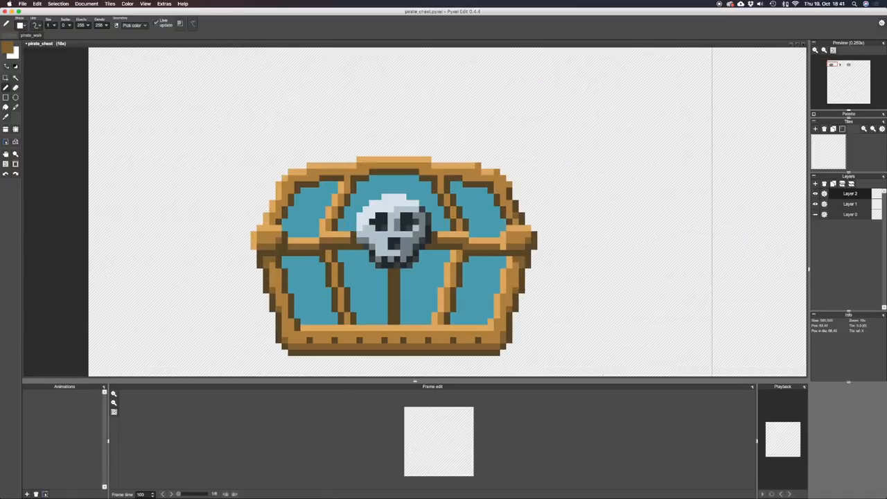
pyautogui.press('alt')
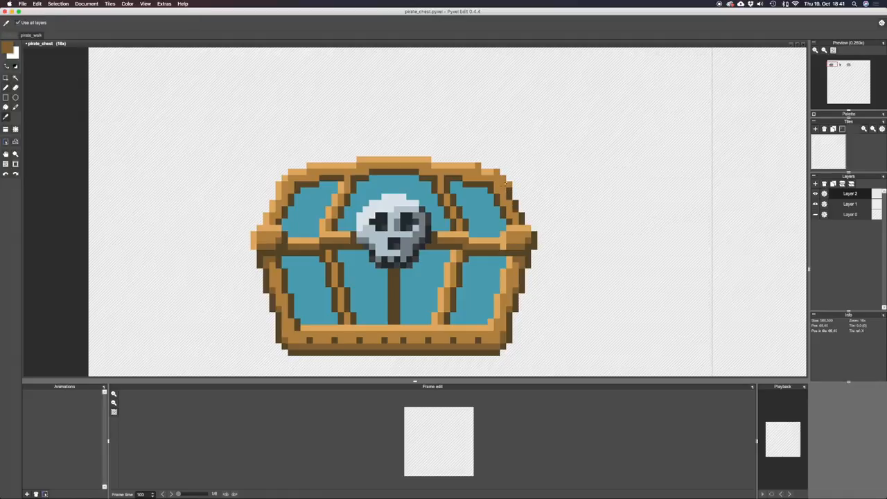
pyautogui.scroll(-1, 510, 208)
pyautogui.press('b')
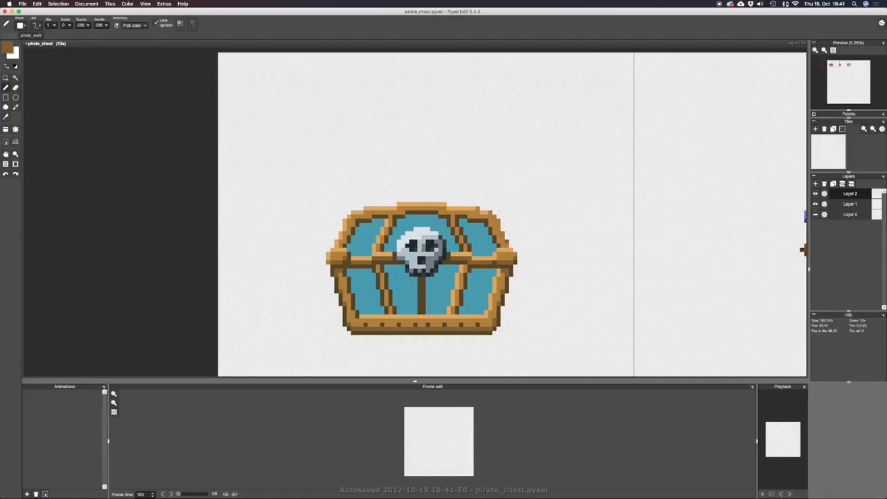
pyautogui.moveTo(499, 233); pyautogui.dragTo(498, 240)
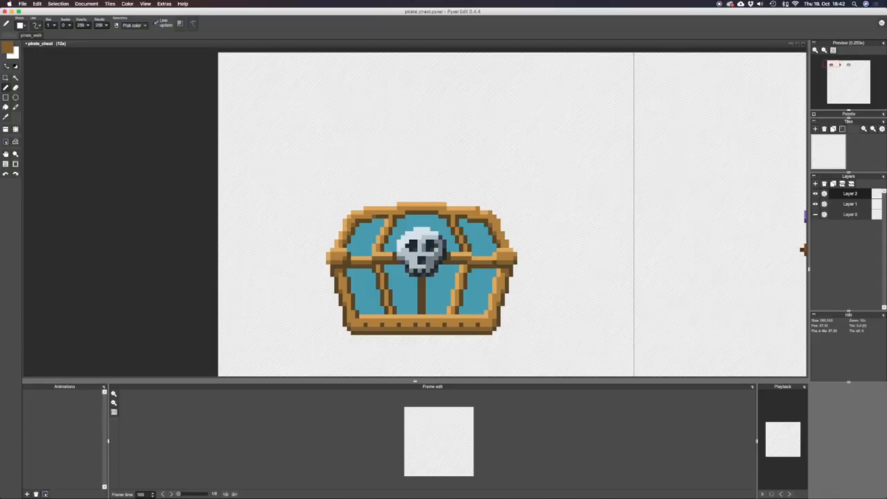
pyautogui.scroll(-3, 515, 255)
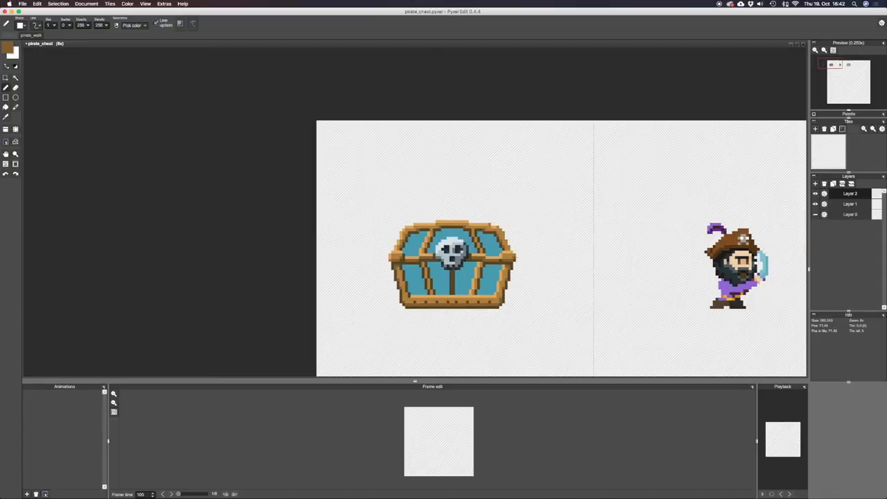
pyautogui.scroll(2, 477, 253)
pyautogui.scroll(1, 476, 254)
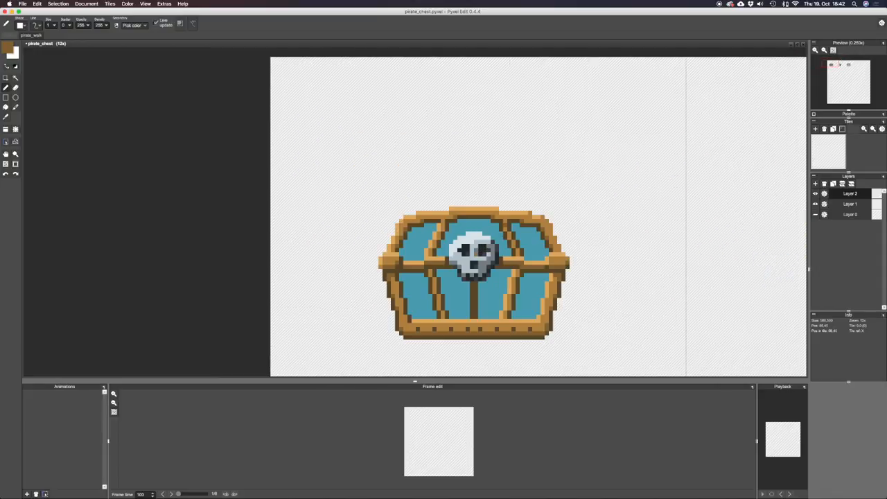
# Repaint the inner vertical bands of the lid and front with mid brown and light orange, undoing the last stroke.
pyautogui.keyDown('alt'); pyautogui.click(509, 212); pyautogui.keyUp('alt')
pyautogui.keyDown('alt'); pyautogui.click(503, 225); pyautogui.keyUp('alt')
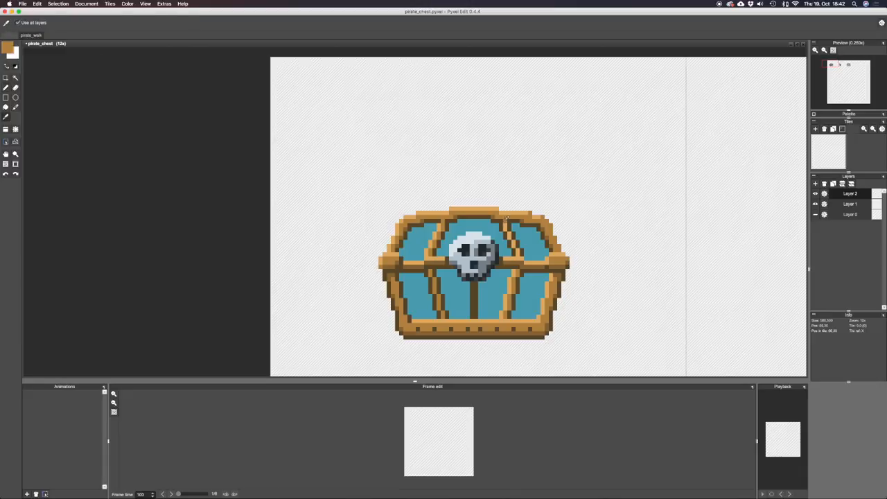
pyautogui.keyDown('alt'); pyautogui.click(438, 233); pyautogui.keyUp('alt')
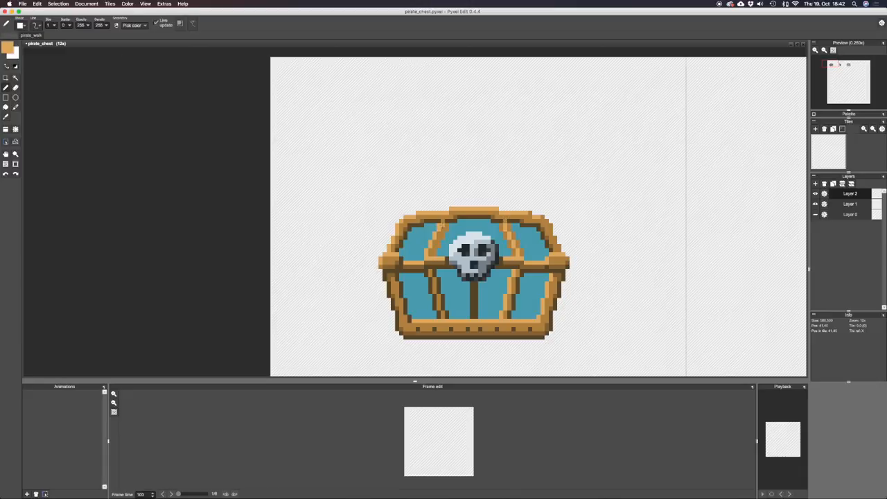
pyautogui.moveTo(518, 274)
pyautogui.mouseDown()
pyautogui.moveTo(505, 316)
pyautogui.moveTo(514, 282)
pyautogui.mouseUp()
pyautogui.keyDown('alt'); pyautogui.click(431, 273); pyautogui.keyUp('alt')
pyautogui.moveTo(432, 273)
pyautogui.mouseDown()
pyautogui.moveTo(442, 313)
pyautogui.moveTo(455, 317)
pyautogui.mouseUp()
pyautogui.press('super+z')
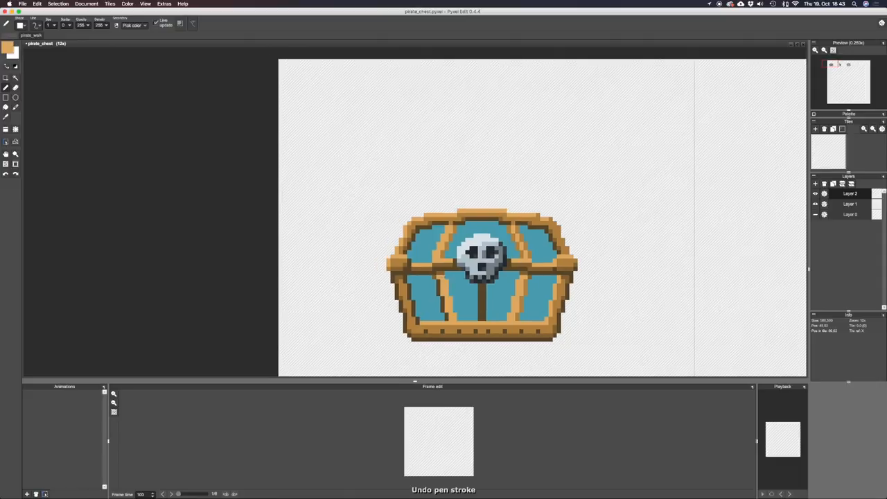
# Retouch the inner bands below the lid with trim browns and undo the stray brown pixel in the skull's eye.
pyautogui.keyDown('alt'); pyautogui.click(519, 266); pyautogui.keyUp('alt')
pyautogui.keyDown('alt'); pyautogui.click(446, 303); pyautogui.keyUp('alt')
pyautogui.scroll(-2, 614, 310)
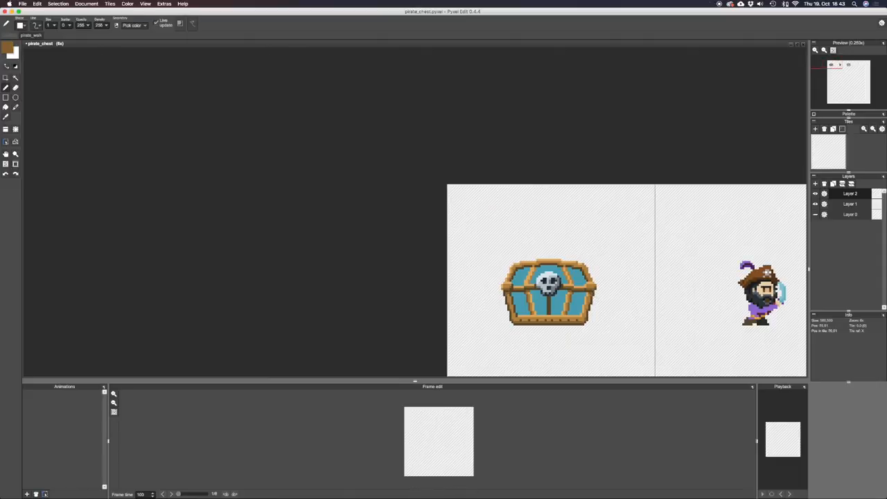
pyautogui.scroll(3, 544, 279)
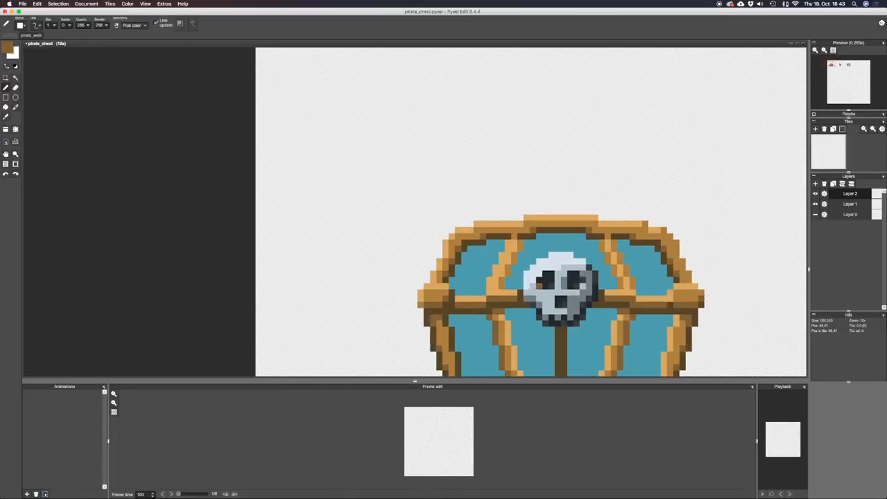
pyautogui.press('super+z')
pyautogui.press('space')
pyautogui.moveTo(602, 352)
pyautogui.mouseDown()
pyautogui.moveTo(554, 225)
pyautogui.moveTo(551, 251)
pyautogui.mouseUp()
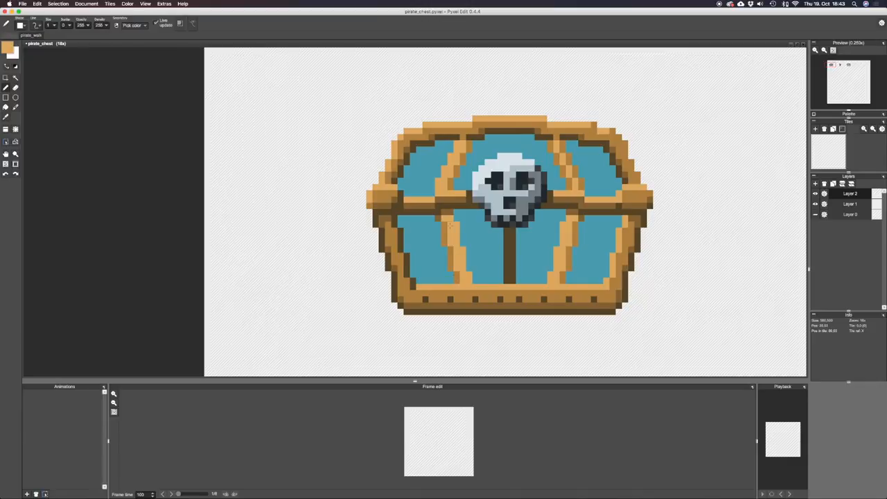
# Sample the trim's orange and mid brown and refine the shading of the inner bands beside the skull.
pyautogui.scroll(-4, 481, 220)
pyautogui.scroll(2, 521, 254)
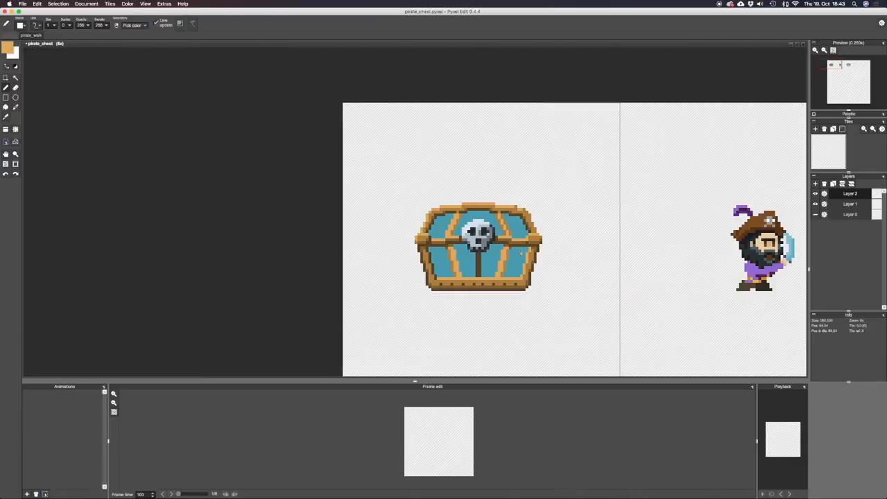
pyautogui.moveTo(505, 237); pyautogui.dragTo(543, 253)
pyautogui.press('alt')
pyautogui.keyDown('alt'); pyautogui.click(492, 219); pyautogui.keyUp('alt')
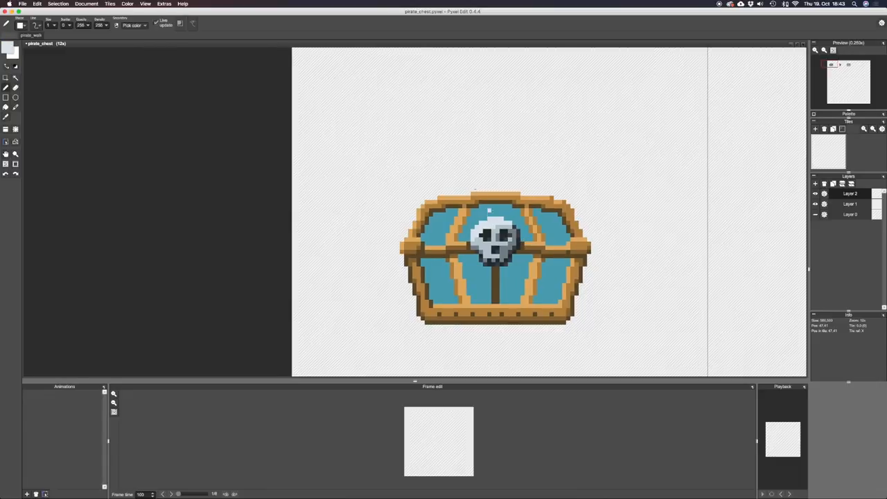
pyautogui.keyDown('alt'); pyautogui.click(475, 194); pyautogui.keyUp('alt')
pyautogui.keyDown('alt'); pyautogui.click(460, 204); pyautogui.keyUp('alt')
pyautogui.scroll(1, 521, 214)
pyautogui.keyDown('alt'); pyautogui.click(507, 251); pyautogui.keyUp('alt')
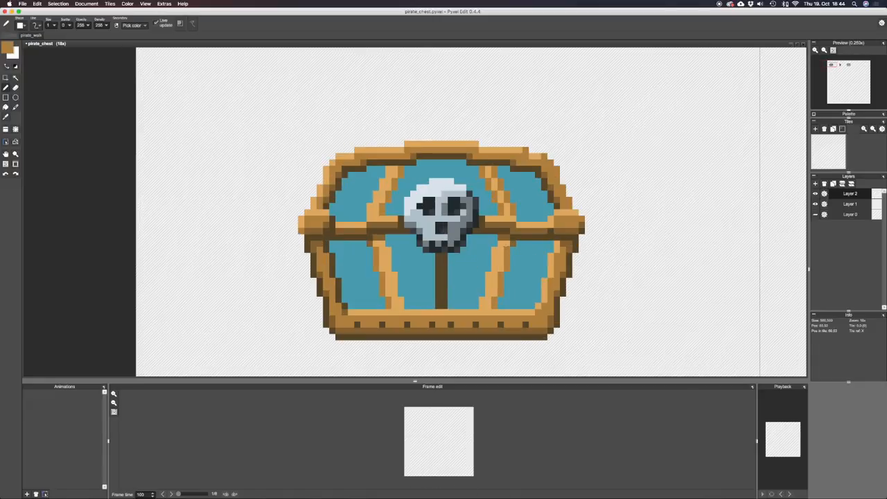
# Sample the dark brown, try filling the edge of the front's right inner band with it, and undo the last change.
pyautogui.scroll(-2, 502, 244)
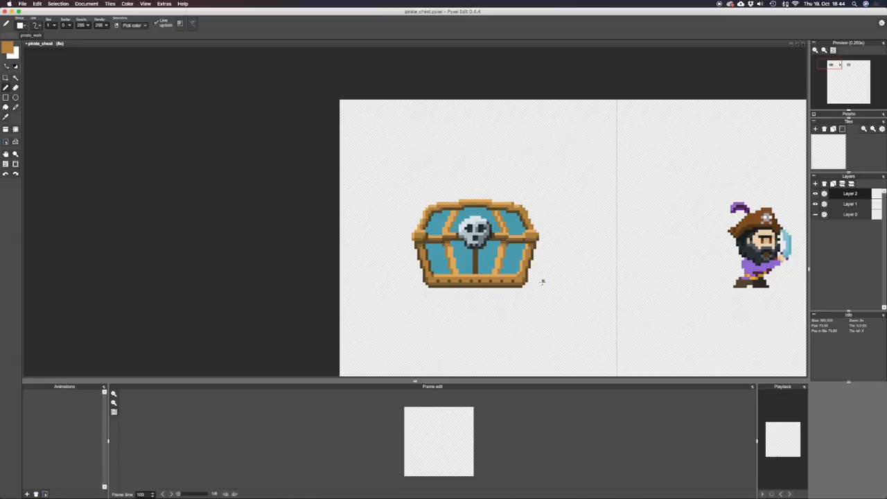
pyautogui.press('super+z')
pyautogui.rightClick(513, 242)
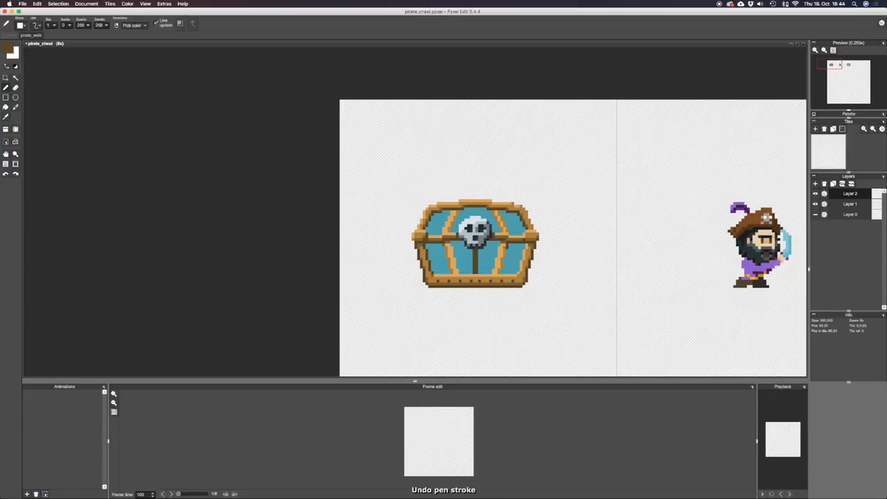
pyautogui.press('f')
pyautogui.click(501, 266)
pyautogui.click(500, 270)
pyautogui.press('b')
pyautogui.press('super+z')
# Draw a darker edge along the front's left inner band and undo the unwanted retouching strokes.
pyautogui.moveTo(445, 246); pyautogui.dragTo(452, 273)
pyautogui.keyDown('alt'); pyautogui.click(448, 246); pyautogui.keyUp('alt')
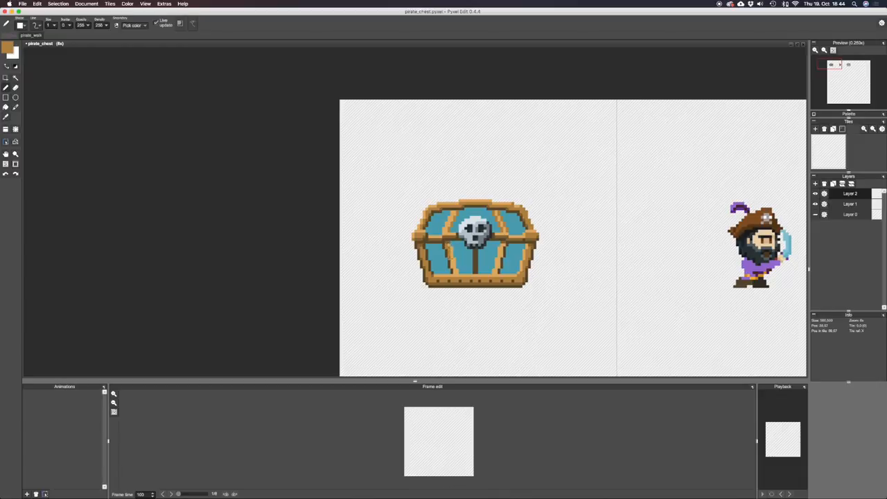
pyautogui.press('super+z')
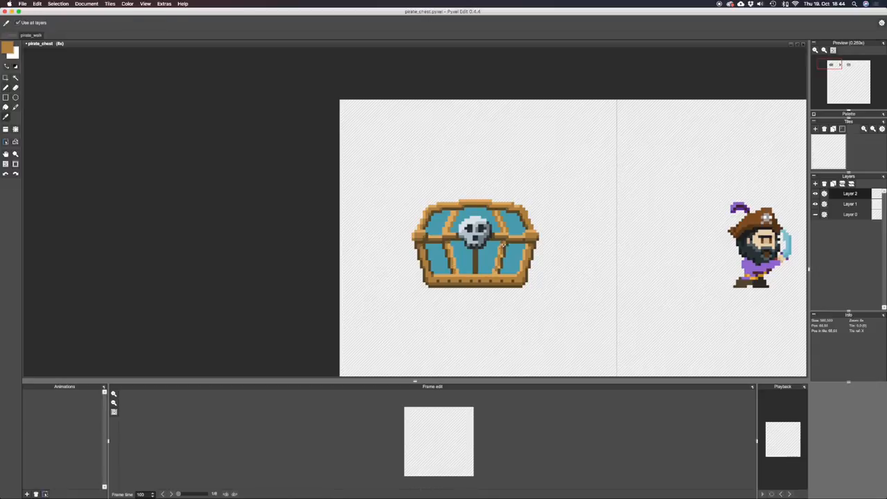
pyautogui.press('super+z')
# Retouch the lid's inner bands beside the skull with sampled trim browns, filling part of the left band with the darker brown.
pyautogui.scroll(-1, 564, 296)
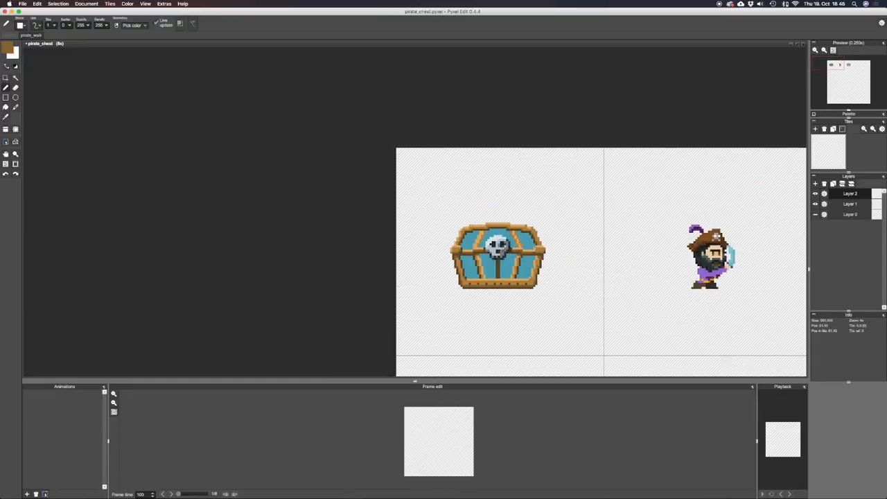
pyautogui.scroll(2, 500, 252)
pyautogui.rightClick(463, 231)
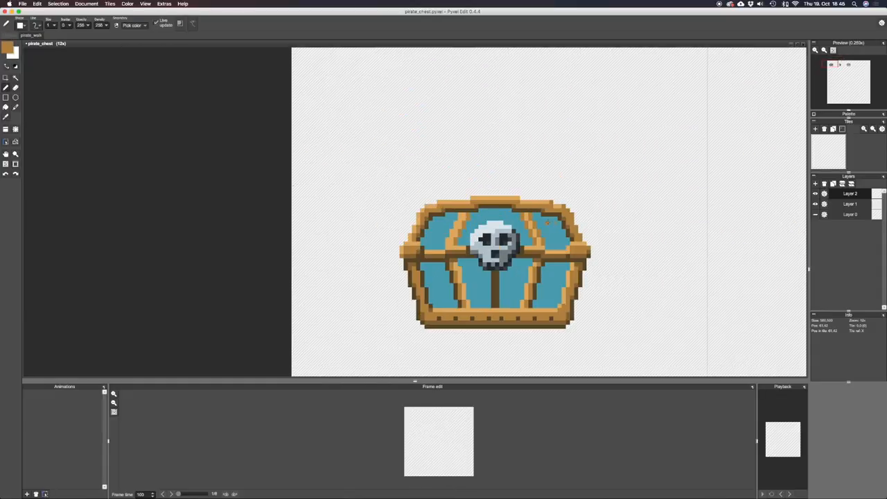
pyautogui.scroll(-1, 621, 252)
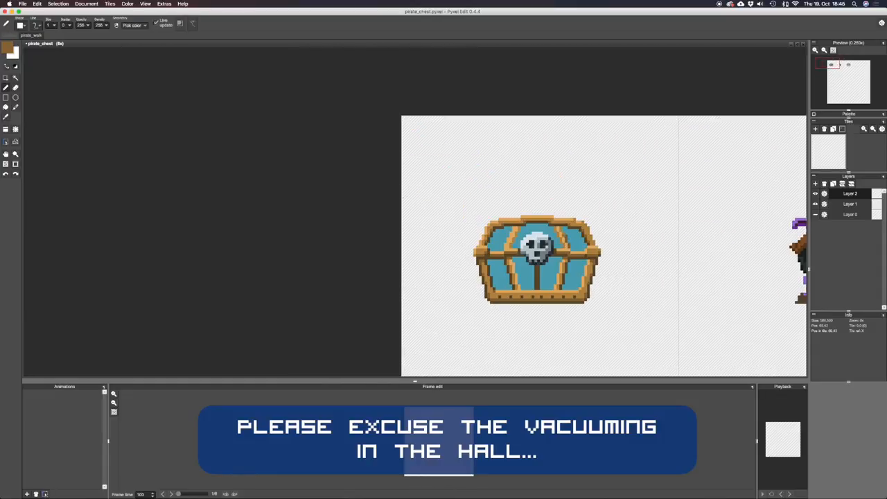
pyautogui.press('f')
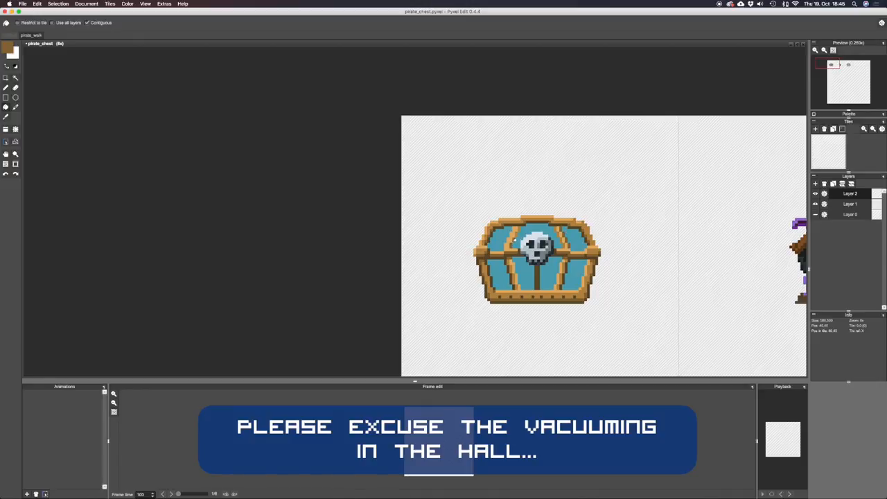
pyautogui.click(516, 236)
pyautogui.press('b')
pyautogui.moveTo(562, 250); pyautogui.dragTo(469, 269)
pyautogui.rightClick(469, 269)
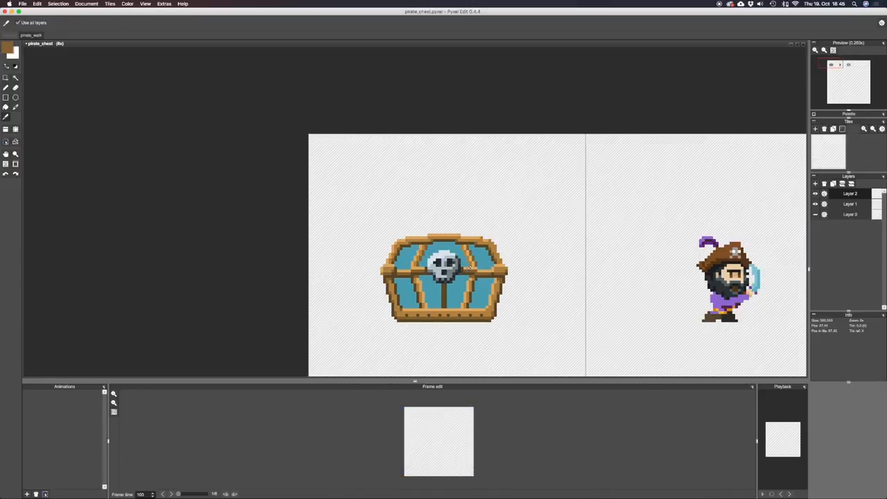
# Sample the dark brown to touch up where the inner bands meet the horizontal trim, and pick up the chest's teal.
pyautogui.keyDown('alt'); pyautogui.click(416, 264); pyautogui.keyUp('alt')
pyautogui.scroll(1, 436, 283)
pyautogui.keyDown('alt'); pyautogui.click(487, 269); pyautogui.keyUp('alt')
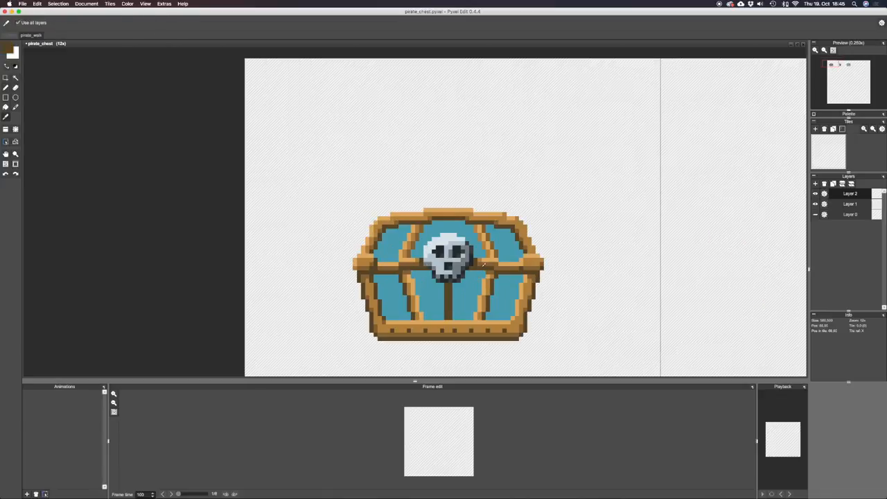
pyautogui.scroll(-2, 477, 290)
pyautogui.keyDown('alt'); pyautogui.click(468, 288); pyautogui.keyUp('alt')
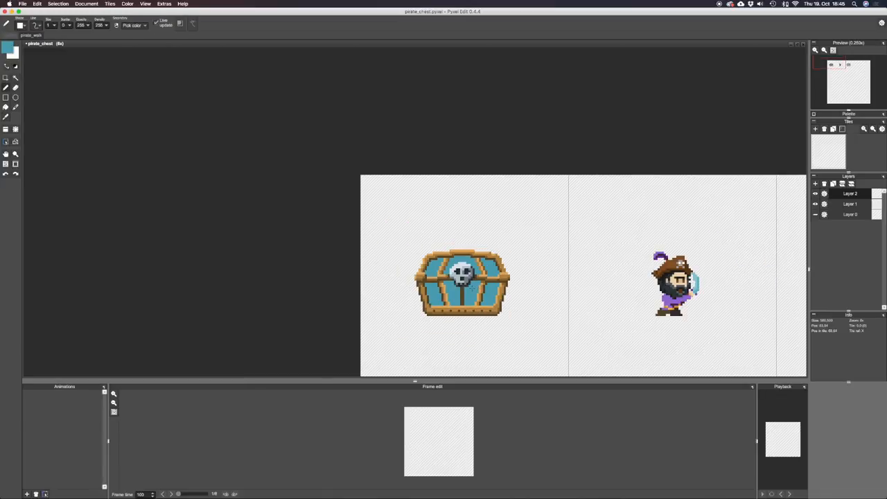
# Widen the central post below the skull by pasting copies of its pixel columns one pixel outward on each side.
pyautogui.scroll(1, 467, 266)
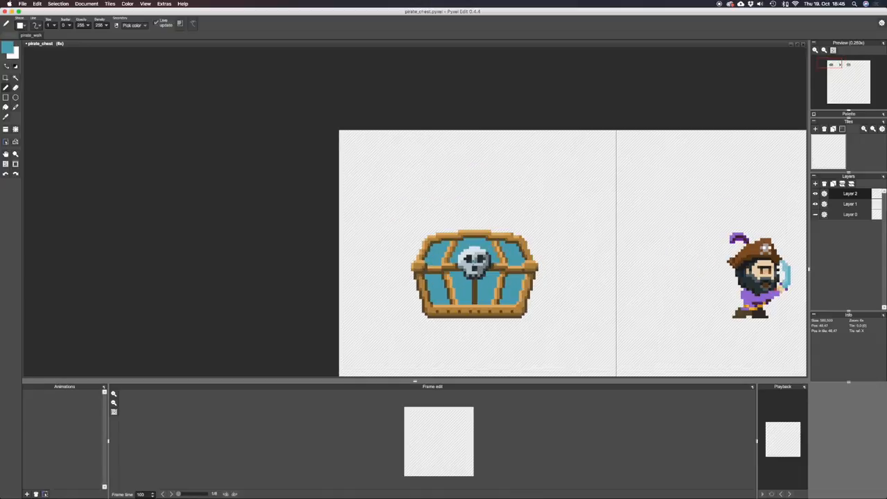
pyautogui.moveTo(489, 294)
pyautogui.mouseDown()
pyautogui.moveTo(467, 271)
pyautogui.moveTo(459, 300)
pyautogui.mouseUp()
pyautogui.press('m')
pyautogui.press('super+c')
pyautogui.press('super+v')
pyautogui.press('Left')
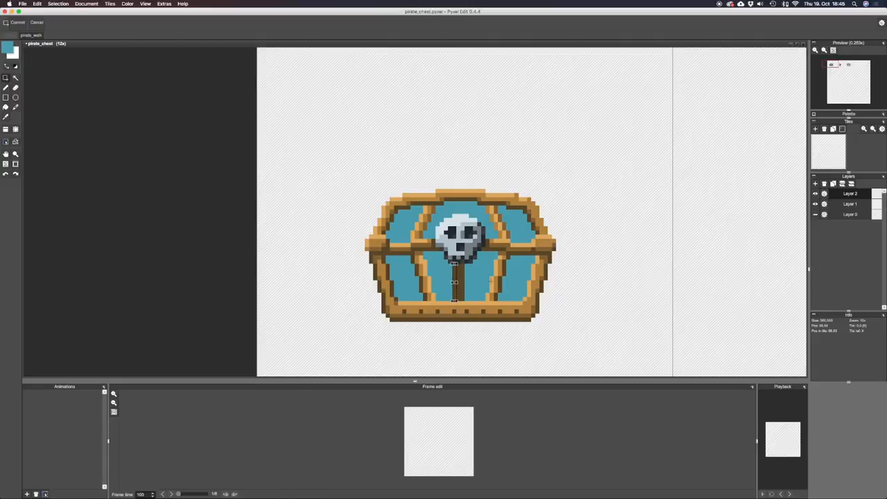
pyautogui.moveTo(463, 266); pyautogui.dragTo(463, 299)
pyautogui.press('super+c')
pyautogui.press('super+v')
pyautogui.press('Right')
pyautogui.press('b')
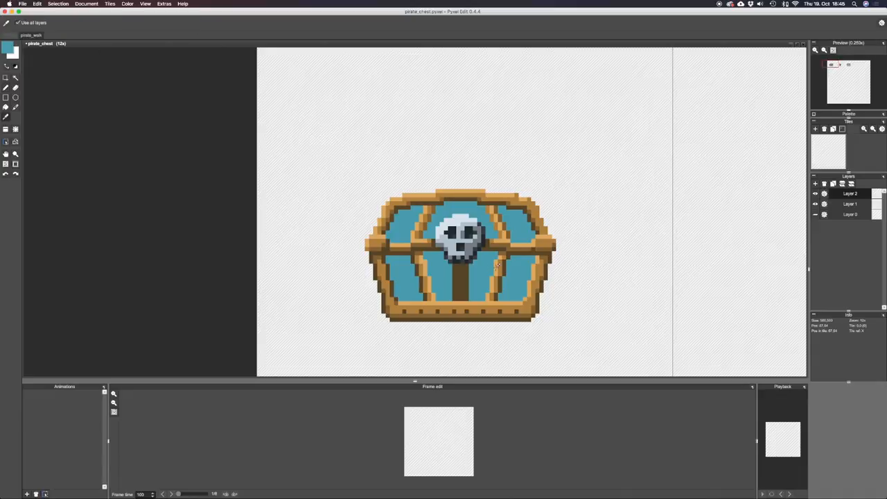
# Sample the trim's mid brown and paint the middle of the central post with it, keeping dark edges.
pyautogui.keyDown('alt'); pyautogui.click(498, 267); pyautogui.keyUp('alt')
pyautogui.keyDown('alt'); pyautogui.click(499, 266); pyautogui.keyUp('alt')
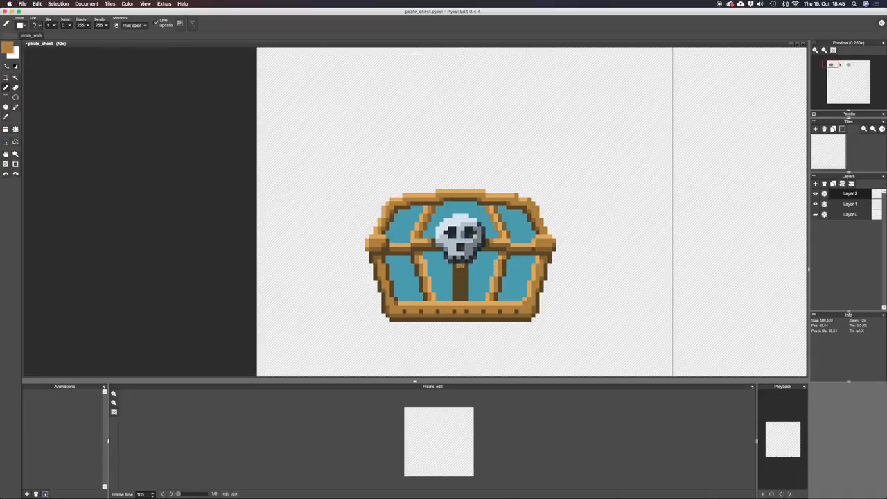
pyautogui.moveTo(462, 266)
pyautogui.mouseDown()
pyautogui.moveTo(462, 303)
pyautogui.moveTo(458, 267)
pyautogui.mouseUp()
pyautogui.keyDown('alt'); pyautogui.click(456, 302); pyautogui.keyUp('alt')
pyautogui.click(455, 301)
pyautogui.keyDown('alt'); pyautogui.click(463, 319); pyautogui.keyUp('alt')
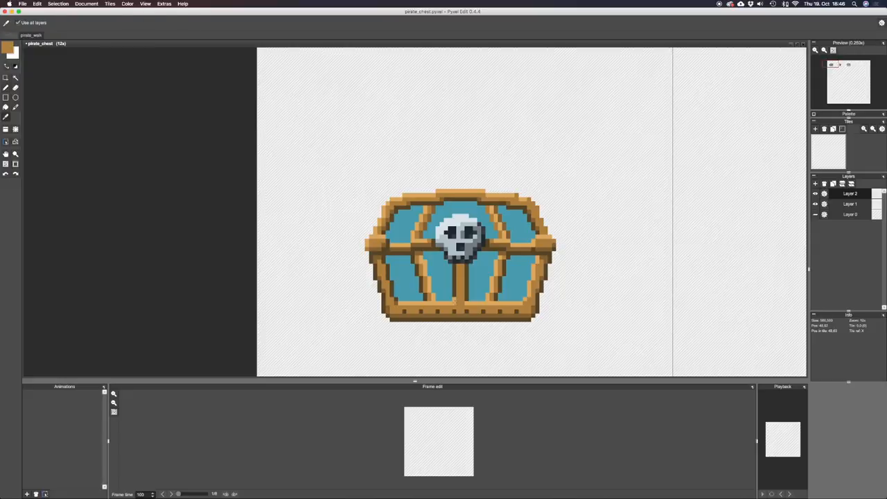
# Shade the central post with a darker trim brown and add a light orange highlight along its middle.
pyautogui.click(470, 303)
pyautogui.moveTo(467, 269)
pyautogui.mouseDown()
pyautogui.moveTo(467, 286)
pyautogui.moveTo(455, 294)
pyautogui.mouseUp()
pyautogui.scroll(-2, 474, 268)
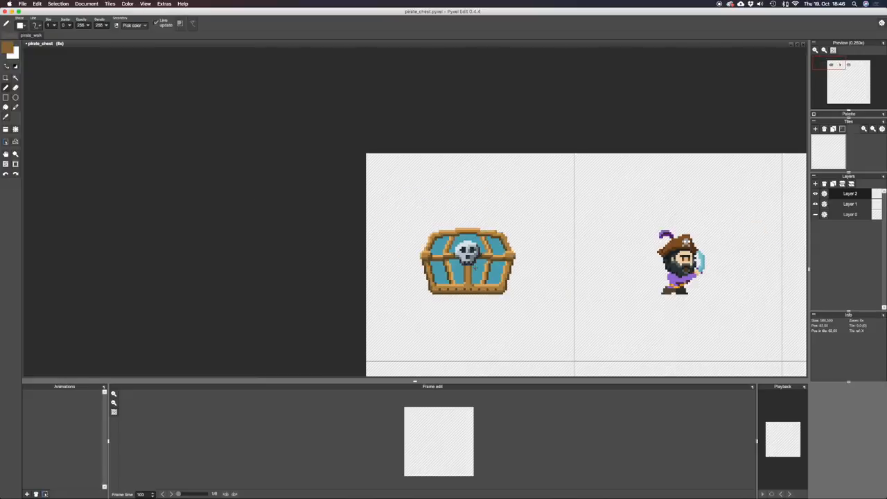
pyautogui.scroll(2, 476, 270)
pyautogui.keyDown('alt'); pyautogui.click(468, 276); pyautogui.keyUp('alt')
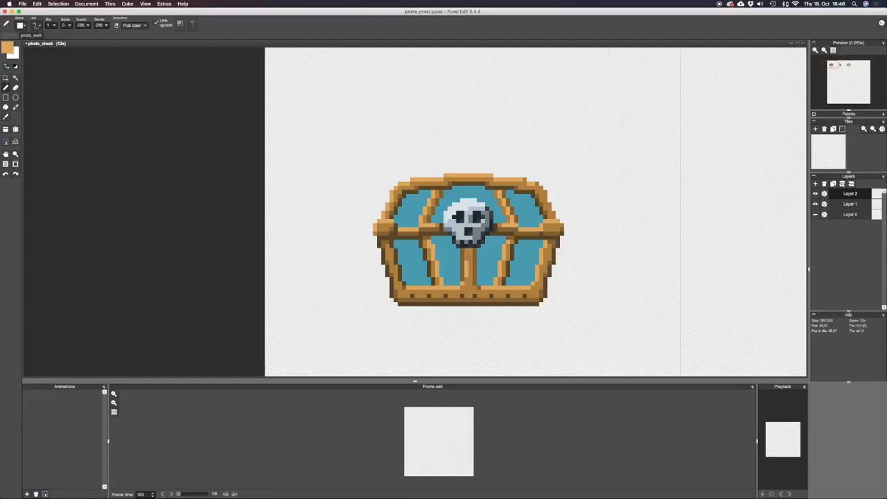
# Retouch the central post's shading with dark and mid brown, and save the file.
pyautogui.scroll(-2, 475, 284)
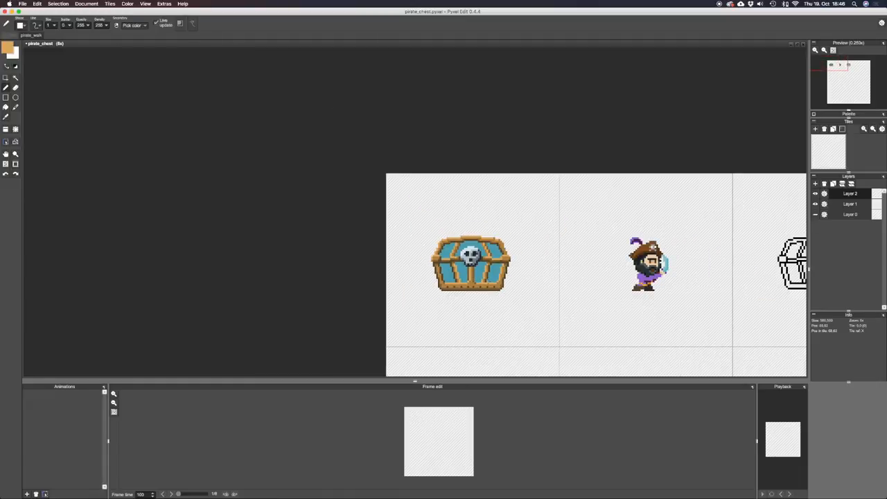
pyautogui.scroll(1, 476, 284)
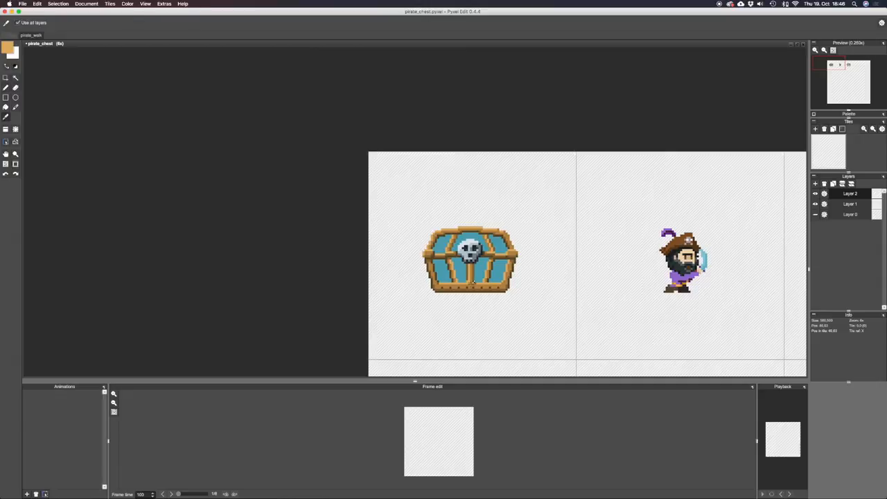
pyautogui.scroll(1, 502, 266)
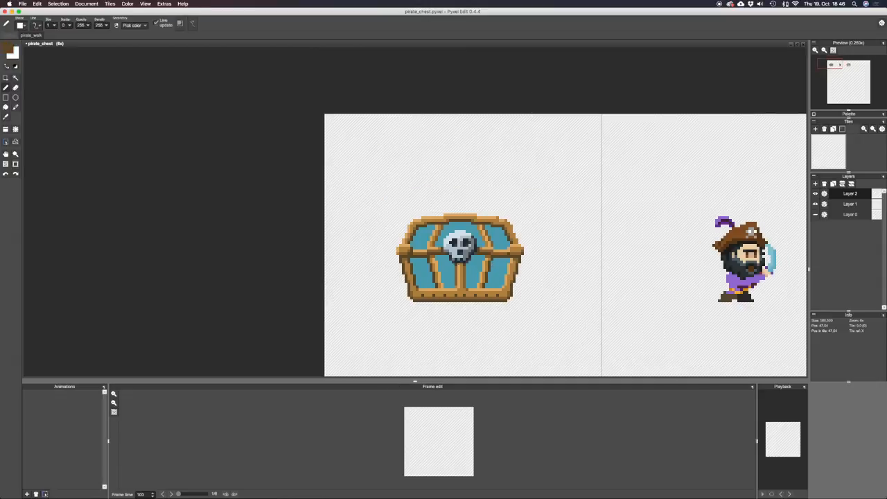
pyautogui.rightClick(458, 265)
pyautogui.scroll(-2, 495, 273)
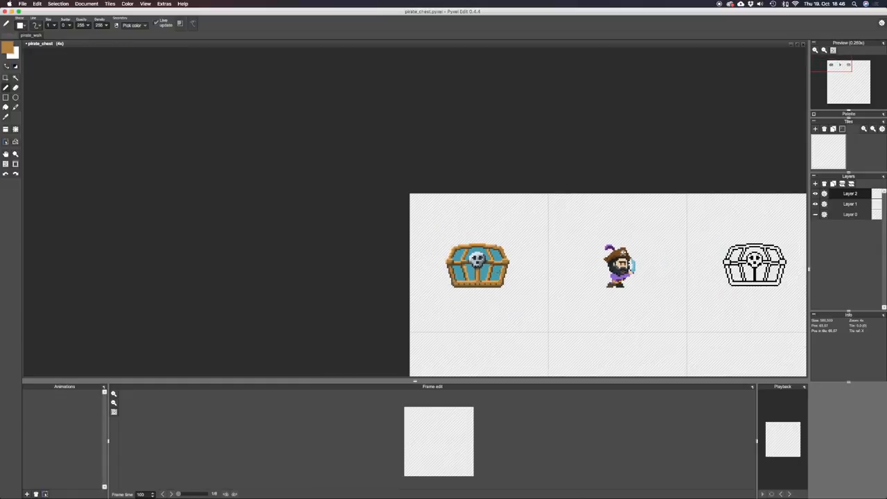
pyautogui.press('super+s')
# Sample the chest panel's teal and check it in the foreground colour settings, cancelling without a change.
pyautogui.scroll(3, 504, 273)
pyautogui.rightClick(463, 264)
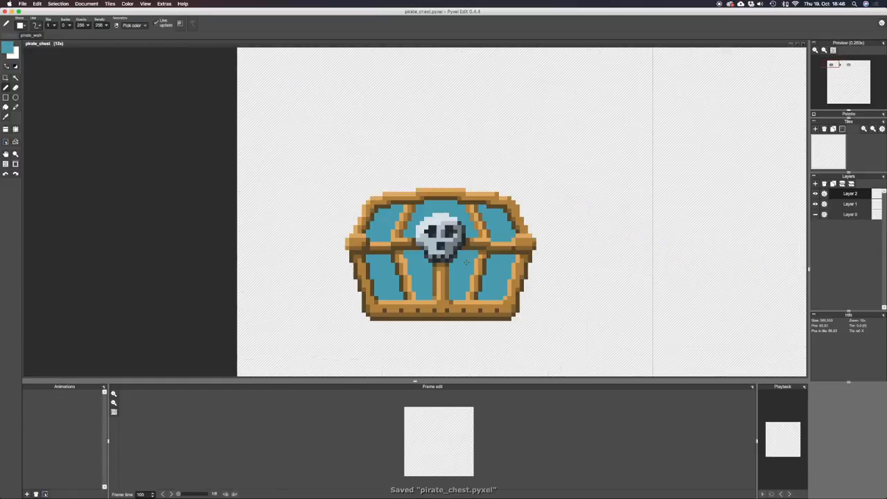
pyautogui.click(7, 49)
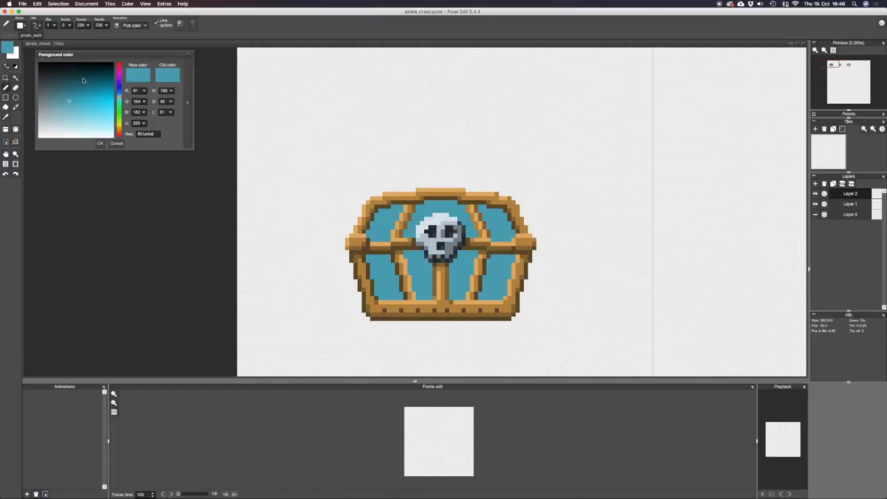
pyautogui.click(116, 143)
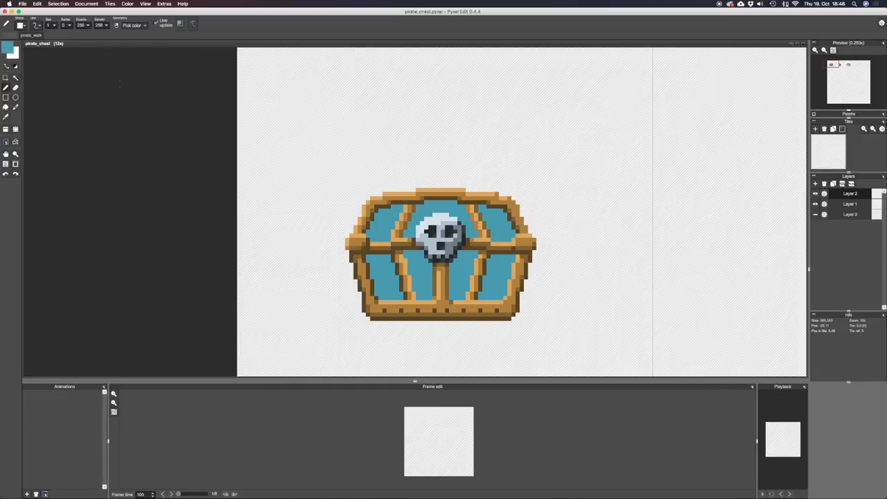
# Switch to Google Chrome, look up "mac os x bubble interface" images, view Macosxpb.png as a shading reference, and return to Pyxel Edit.
pyautogui.press('super+Tab')
pyautogui.press('super+Tab')
pyautogui.press('super+Tab')
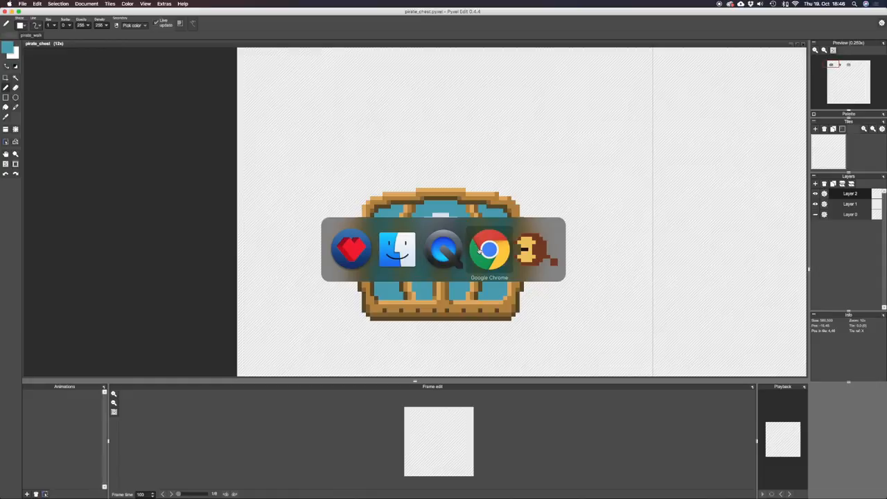
pyautogui.press('super+n')
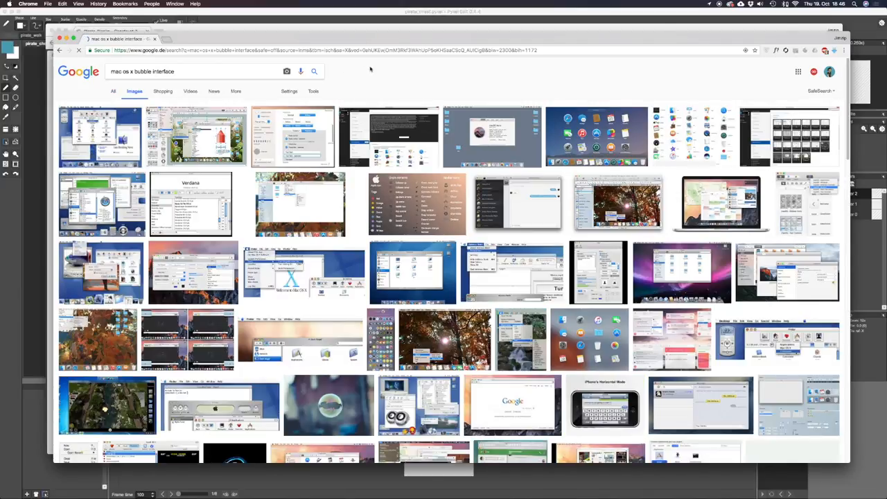
pyautogui.click(486, 122)
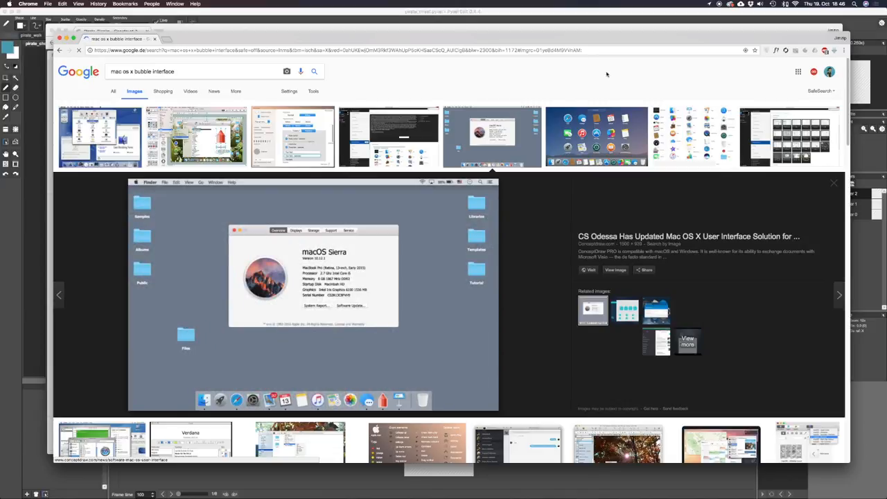
pyautogui.press('Escape')
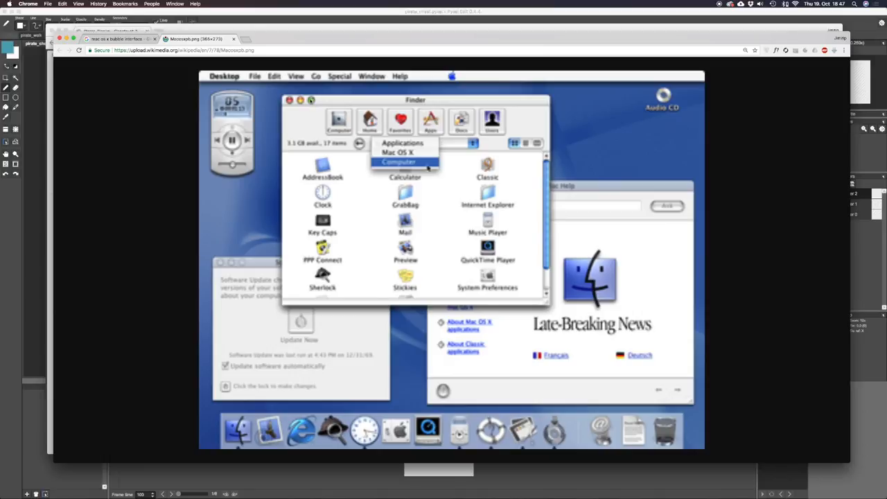
pyautogui.press('super+Tab')
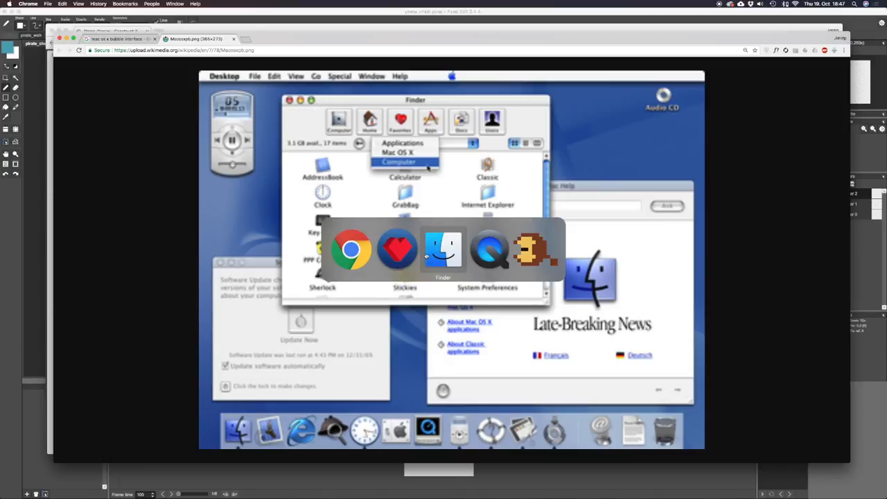
# Draw a filled teal circle above the chest's lid and paint a lighter teal area across its lower part.
pyautogui.press('v')
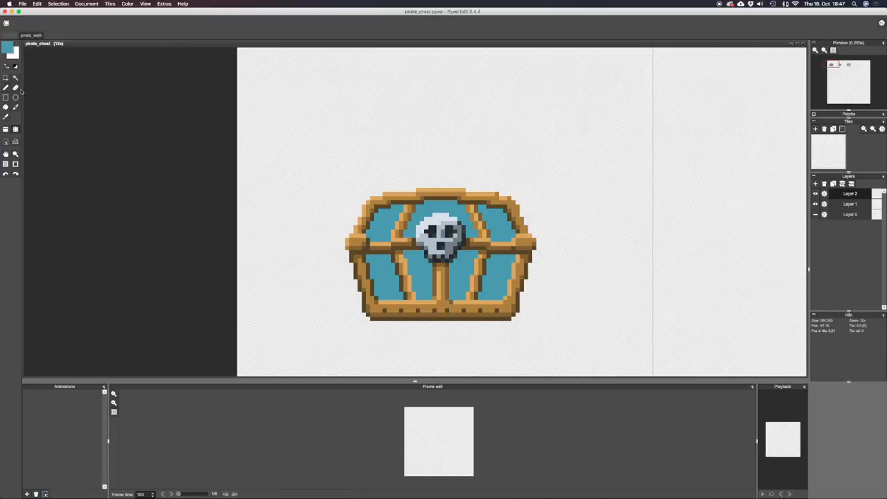
pyautogui.moveTo(286, 89)
pyautogui.mouseDown()
pyautogui.moveTo(345, 144)
pyautogui.moveTo(307, 136)
pyautogui.moveTo(301, 128)
pyautogui.moveTo(322, 121)
pyautogui.mouseUp()
pyautogui.click(327, 118)
pyautogui.press('b')
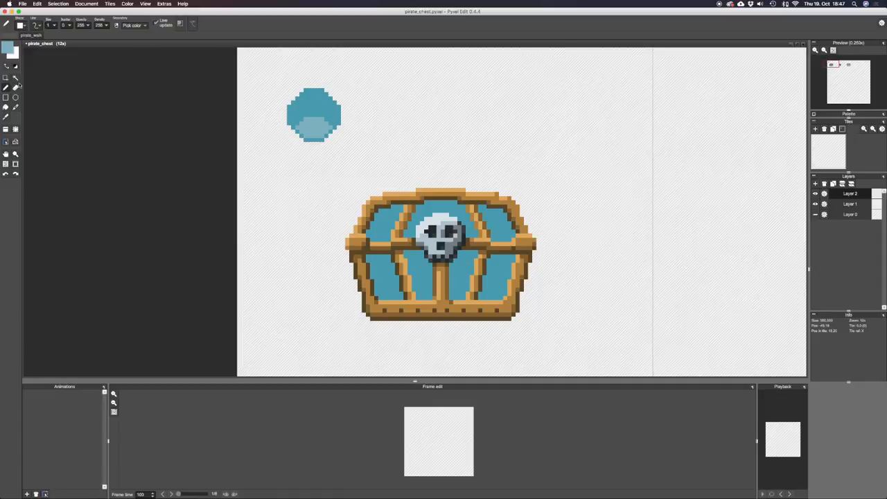
# Set the foreground colour to light blue ffa5d1db and paint a highlight inside the circle's lower light area.
pyautogui.click(7, 47)
pyautogui.click(70, 121)
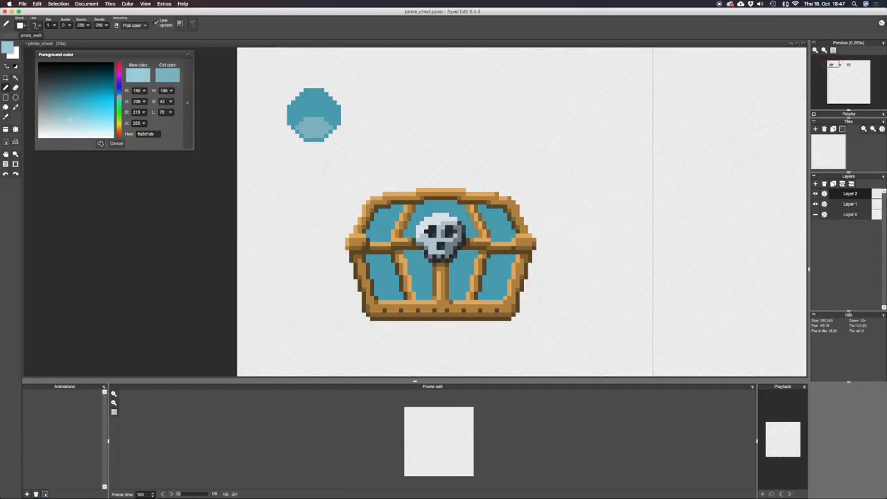
pyautogui.moveTo(321, 121)
pyautogui.mouseDown()
pyautogui.moveTo(311, 126)
pyautogui.moveTo(317, 130)
pyautogui.mouseUp()
pyautogui.keyDown('alt'); pyautogui.click(324, 125); pyautogui.keyUp('alt')
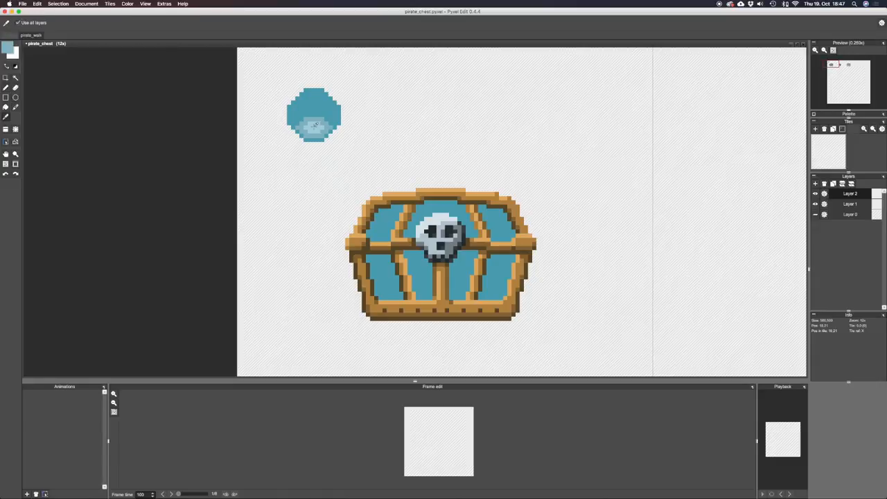
# Paint a lighter teal reflection in the upper part of the circle and clean its edge with the base teal.
pyautogui.keyDown('alt'); pyautogui.click(306, 106); pyautogui.keyUp('alt')
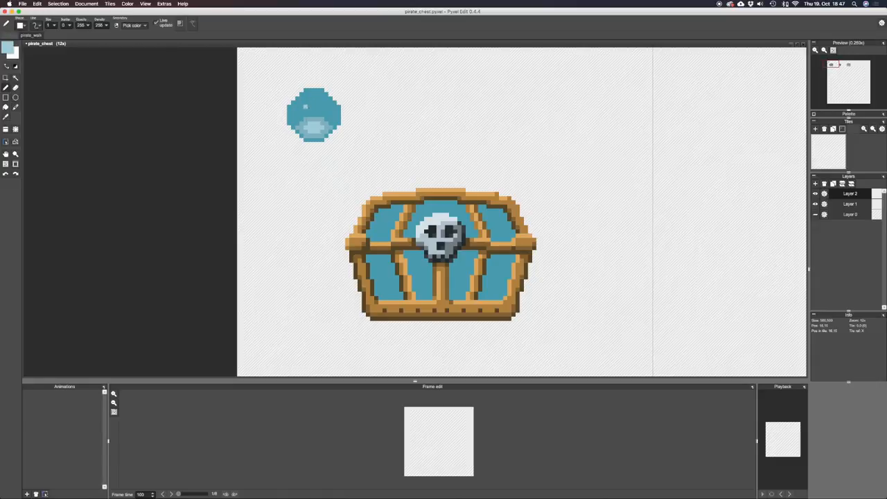
pyautogui.moveTo(316, 105)
pyautogui.mouseDown()
pyautogui.moveTo(324, 98)
pyautogui.moveTo(314, 90)
pyautogui.mouseUp()
pyautogui.keyDown('alt'); pyautogui.click(319, 98); pyautogui.keyUp('alt')
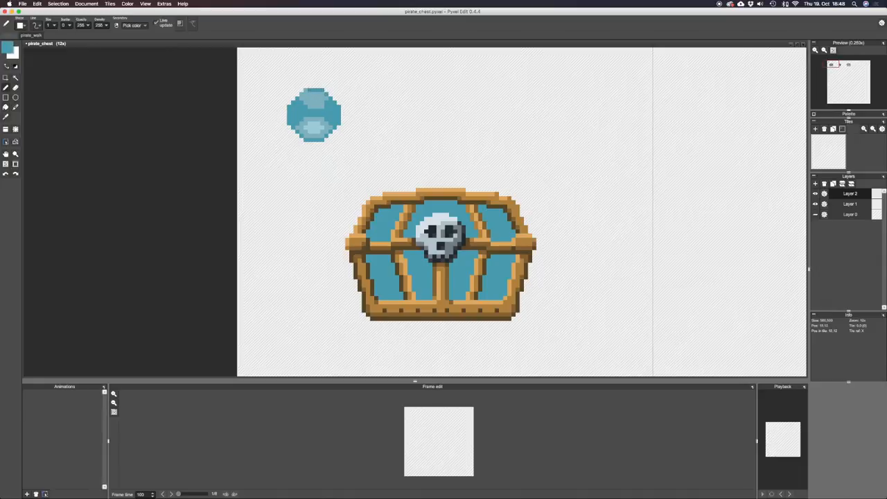
# Choose a paler blue foreground colour and paint a small bright highlight within the ball's lower light area.
pyautogui.scroll(-3, 344, 114)
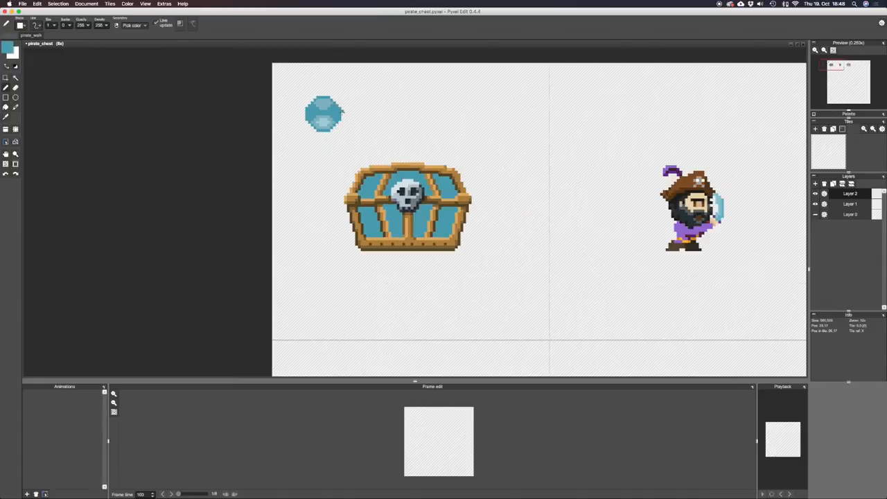
pyautogui.scroll(2, 331, 114)
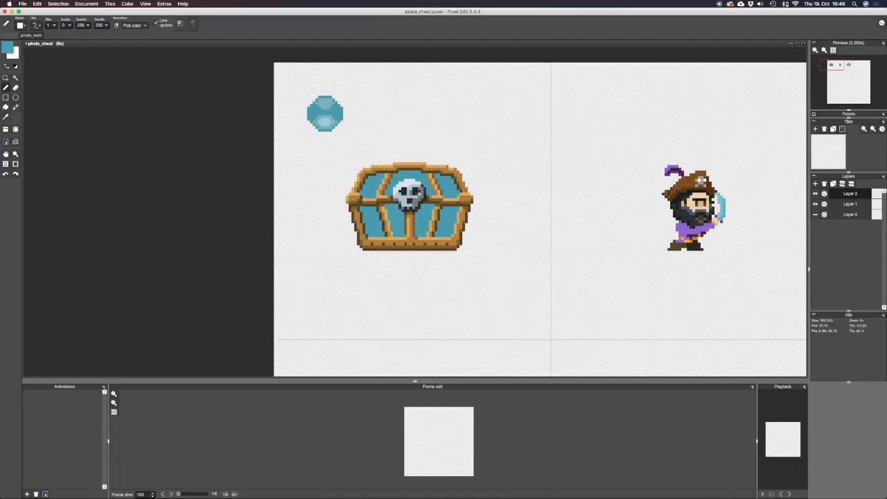
pyautogui.click(6, 47)
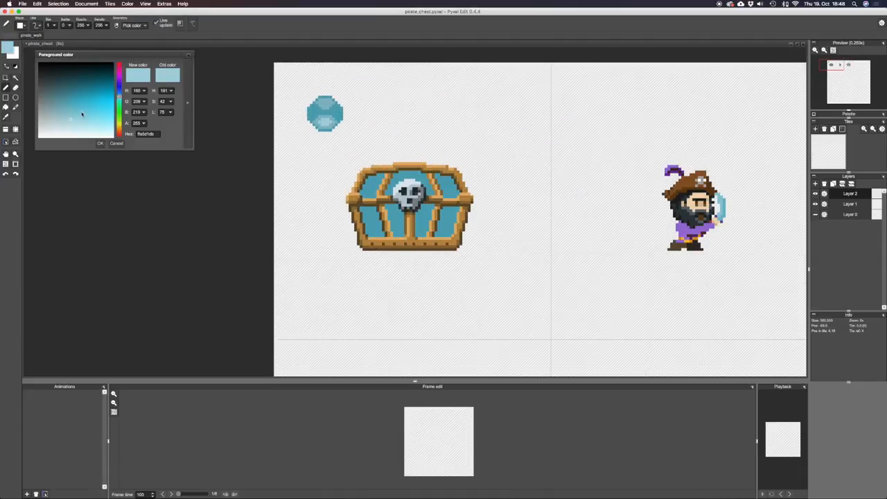
pyautogui.click(79, 129)
pyautogui.click(99, 143)
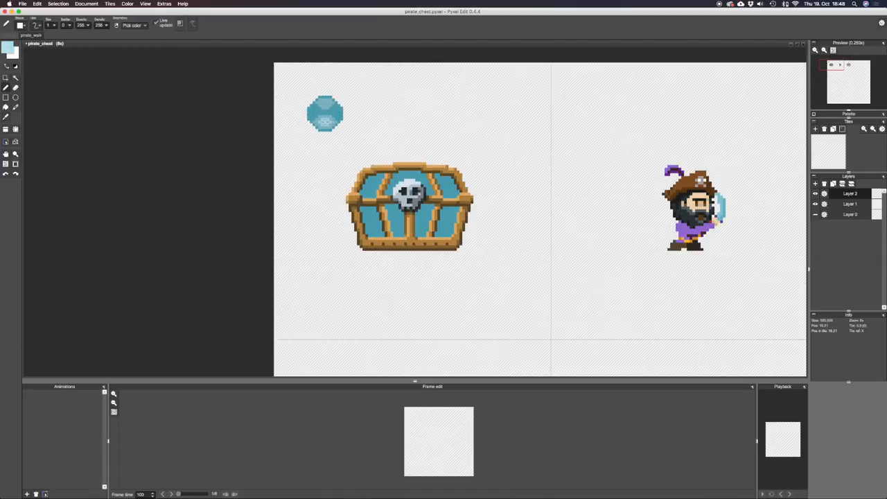
pyautogui.scroll(-2, 350, 121)
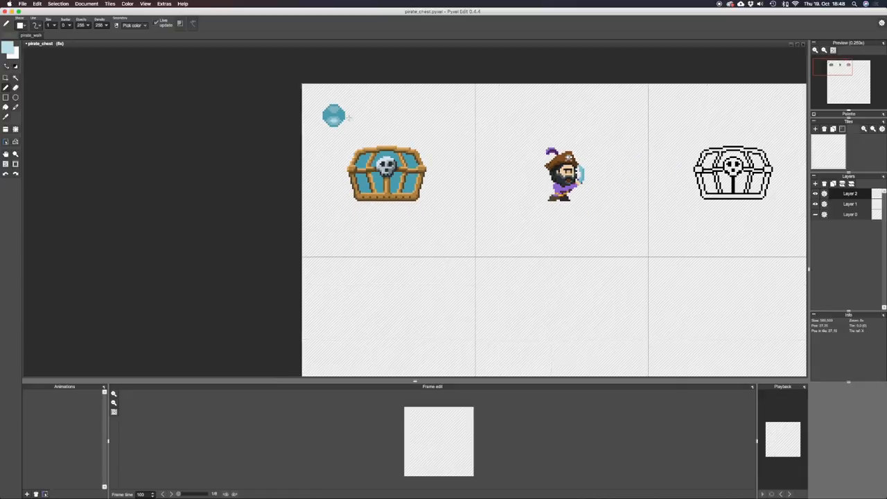
pyautogui.scroll(2, 340, 121)
# Sample the ball's base teal, darken it, and paint shadows along both sides of the ball's upper reflection.
pyautogui.keyDown('alt'); pyautogui.click(338, 109); pyautogui.keyUp('alt')
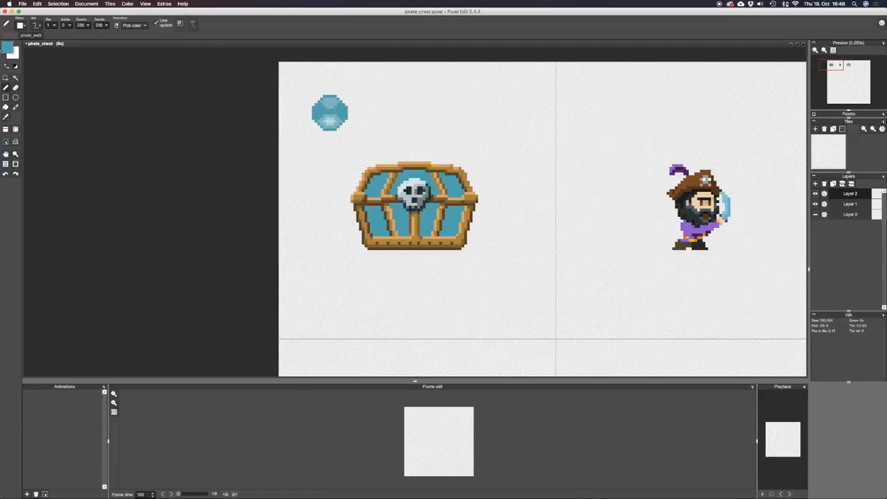
pyautogui.click(7, 47)
pyautogui.click(63, 93)
pyautogui.click(100, 143)
pyautogui.moveTo(316, 115)
pyautogui.mouseDown()
pyautogui.moveTo(321, 108)
pyautogui.moveTo(341, 116)
pyautogui.mouseUp()
pyautogui.keyDown('alt'); pyautogui.click(328, 111); pyautogui.keyUp('alt')
pyautogui.keyDown('alt'); pyautogui.click(338, 107); pyautogui.keyUp('alt')
pyautogui.moveTo(335, 106); pyautogui.dragTo(329, 107)
pyautogui.scroll(-2, 373, 121)
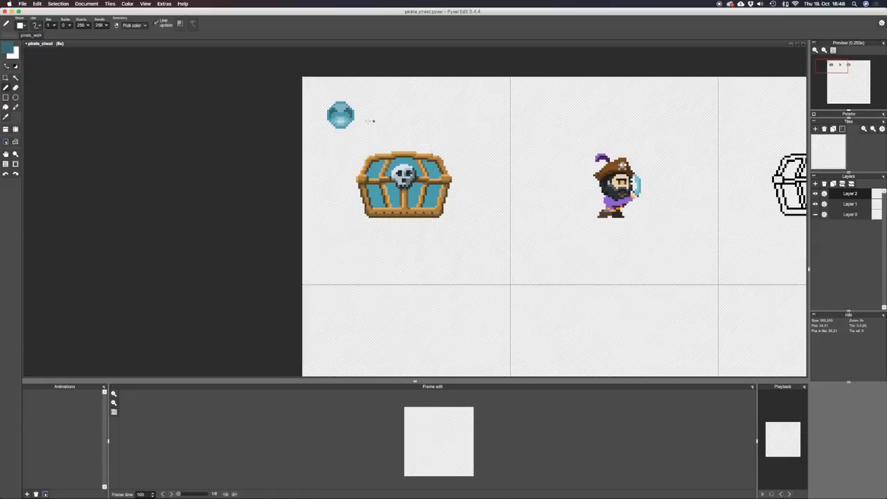
# Switch to Google Chrome, view Macosxpb.png at a smaller zoom, close its tab, and return to Pyxel Edit.
pyautogui.press('super+Tab')
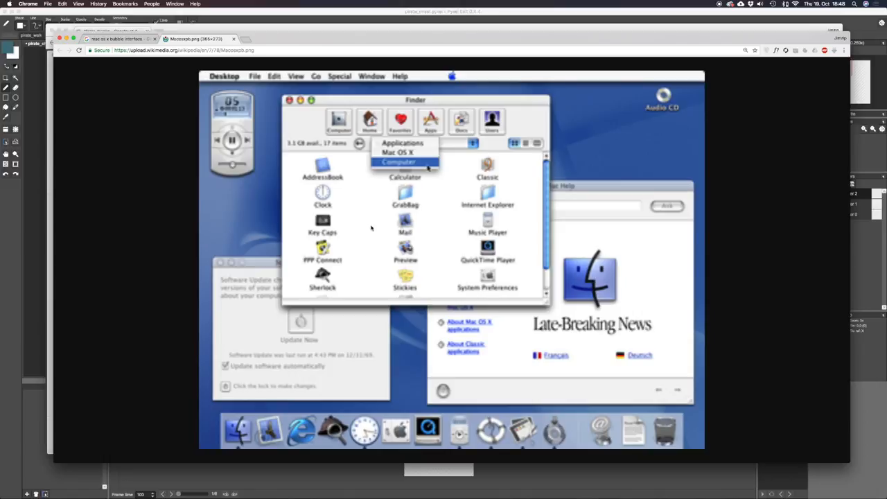
pyautogui.press('super+minus')
pyautogui.press('super+minus')
pyautogui.press('super+minus')
pyautogui.press('super+minus')
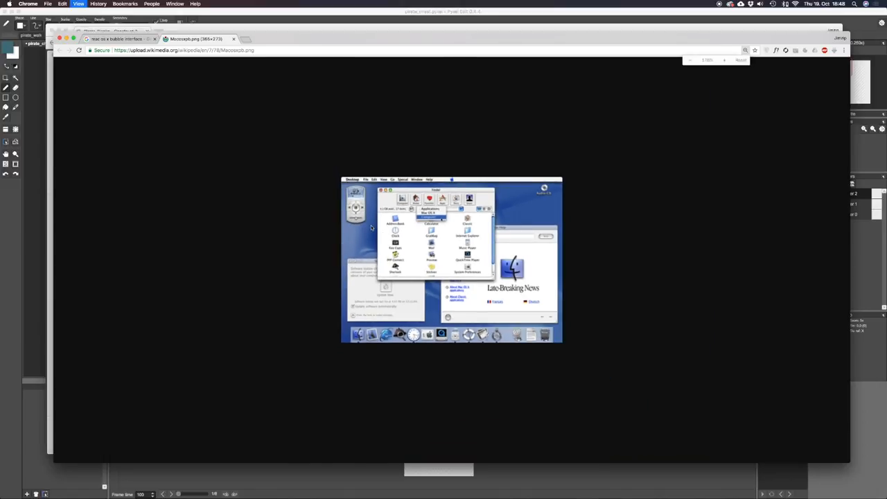
pyautogui.click(234, 38)
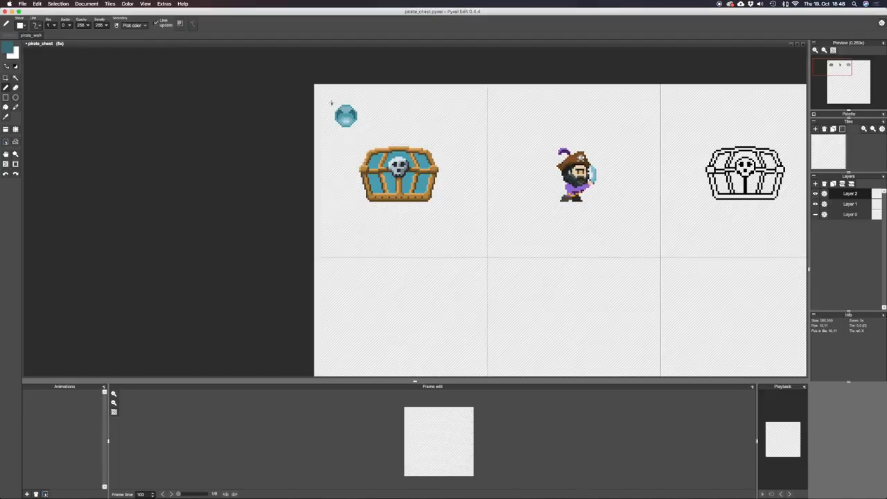
# Select the shaded ball and move it from the chest's tile into the neighbouring tile above the pirate.
pyautogui.moveTo(331, 102); pyautogui.dragTo(517, 133)
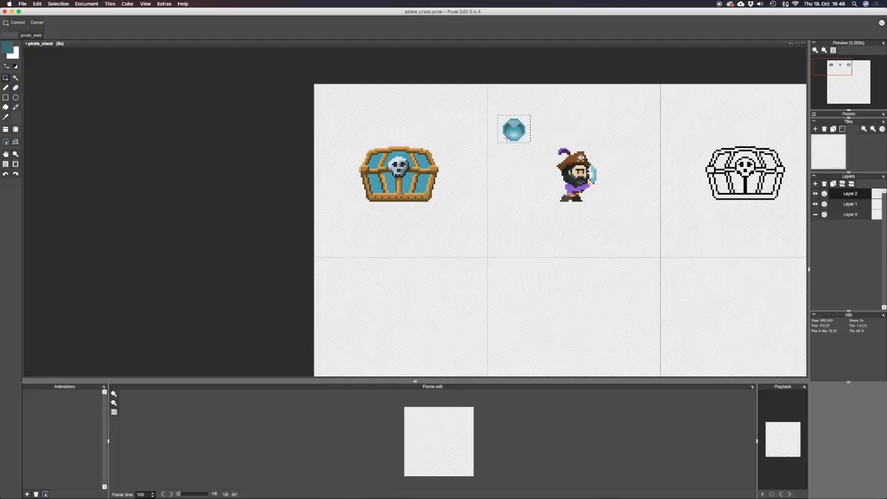
pyautogui.scroll(7, 510, 128)
pyautogui.press('b')
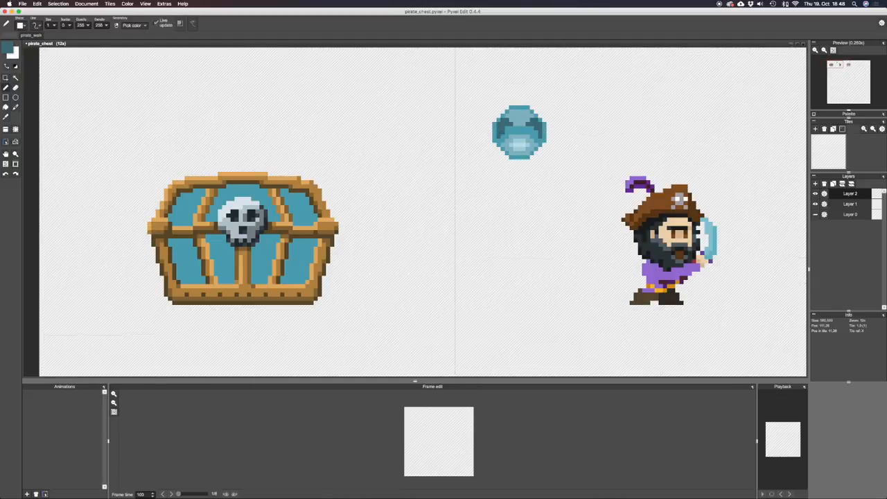
pyautogui.press('m')
pyautogui.moveTo(503, 132); pyautogui.dragTo(537, 159)
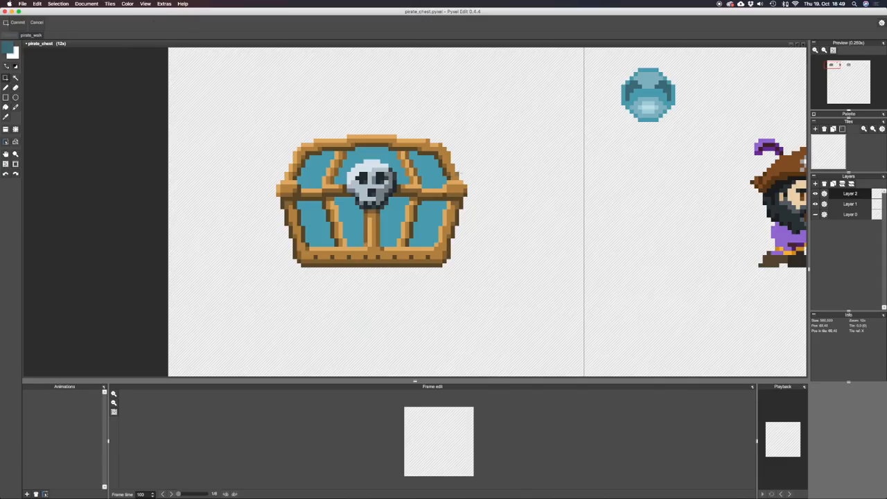
pyautogui.press('b')
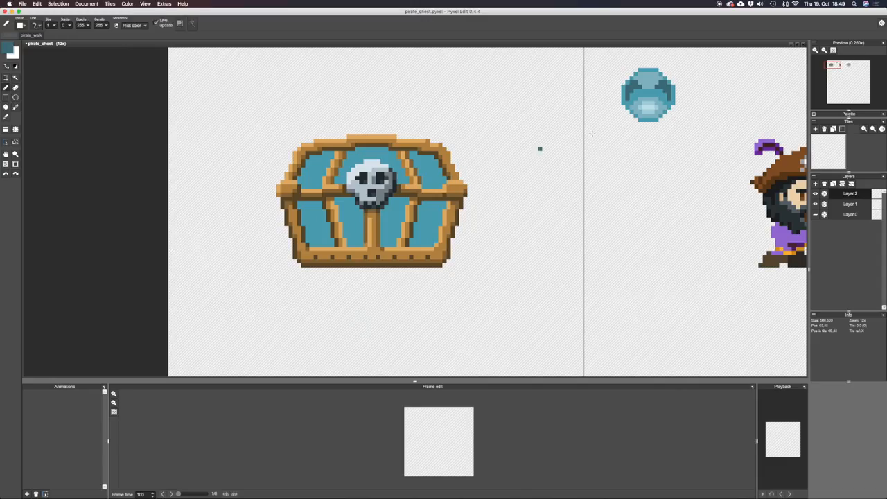
# Sample the chest panel's teal, set the foreground colour to pale blue (RGB 204, 236, 243), and set the pen opacity to 128.
pyautogui.press('i')
pyautogui.click(430, 171)
pyautogui.press('space')
pyautogui.moveTo(413, 188); pyautogui.dragTo(478, 226)
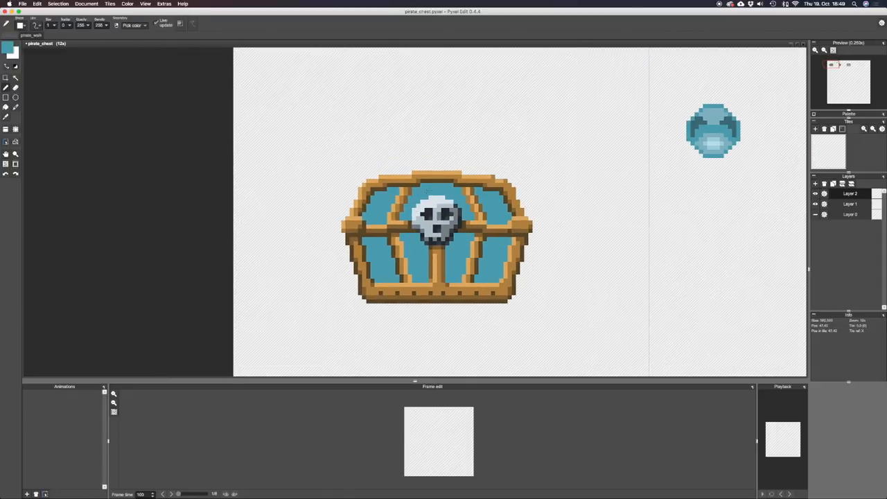
pyautogui.scroll(-2, 423, 202)
pyautogui.press('space')
pyautogui.moveTo(423, 202); pyautogui.dragTo(434, 193)
pyautogui.scroll(2, 431, 198)
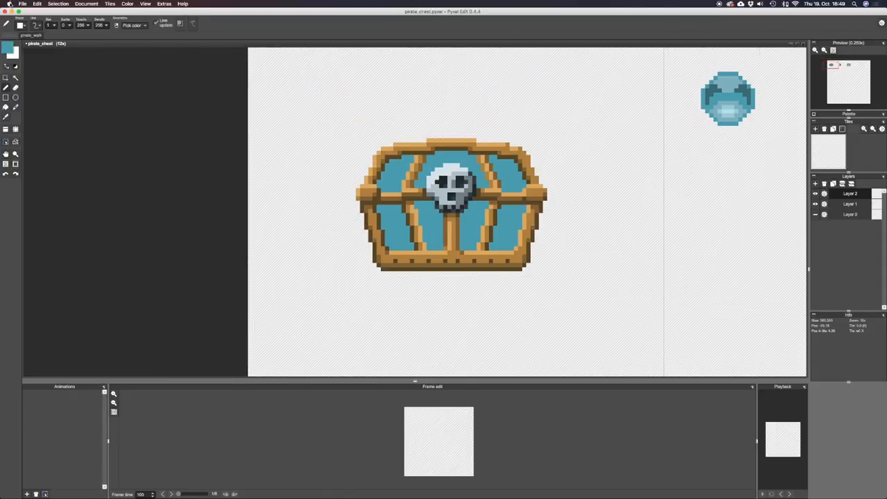
pyautogui.click(7, 47)
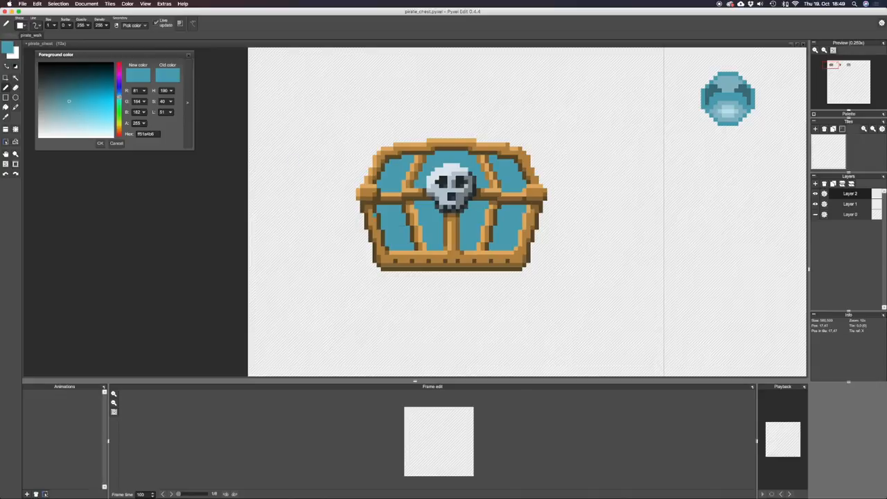
pyautogui.keyDown('alt'); pyautogui.click(396, 223); pyautogui.keyUp('alt')
pyautogui.moveTo(73, 113); pyautogui.dragTo(86, 130)
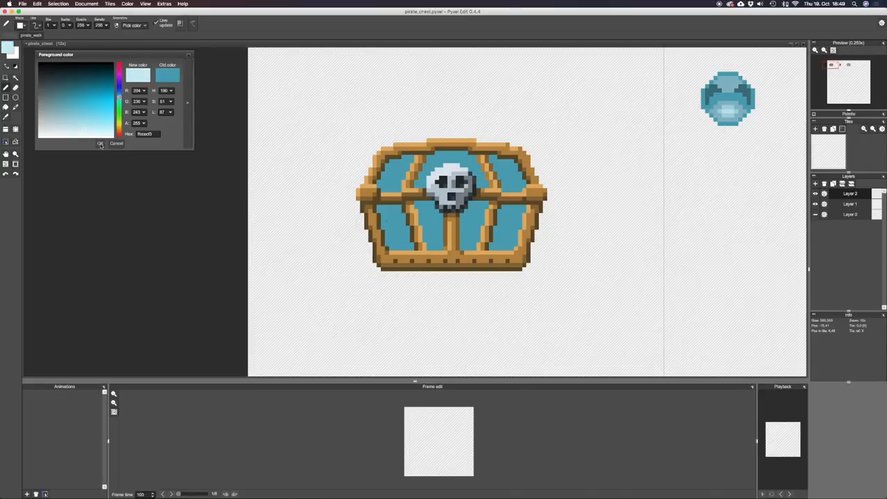
pyautogui.click(100, 144)
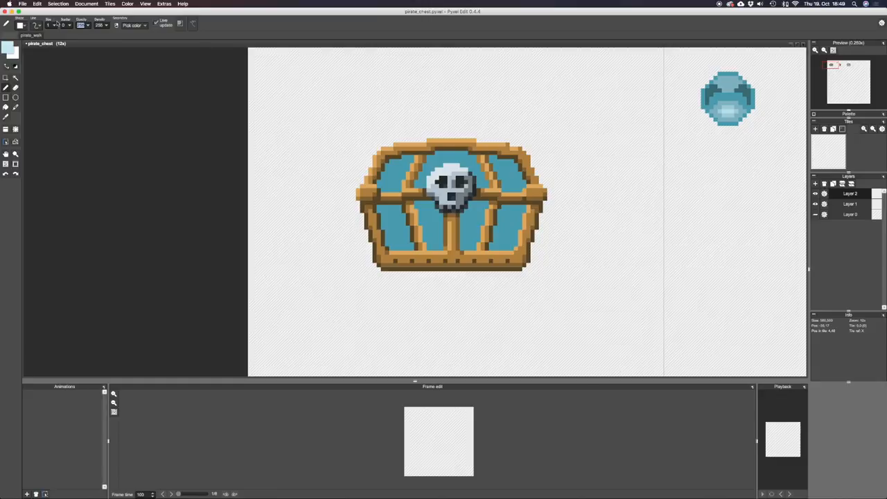
pyautogui.write('128')
# Paint a translucent light band across the bottom of the two inner and the right outer lower panels, undoing the overlapping stroke.
pyautogui.moveTo(441, 228)
pyautogui.mouseDown()
pyautogui.moveTo(424, 232)
pyautogui.moveTo(441, 248)
pyautogui.moveTo(429, 237)
pyautogui.moveTo(440, 237)
pyautogui.mouseUp()
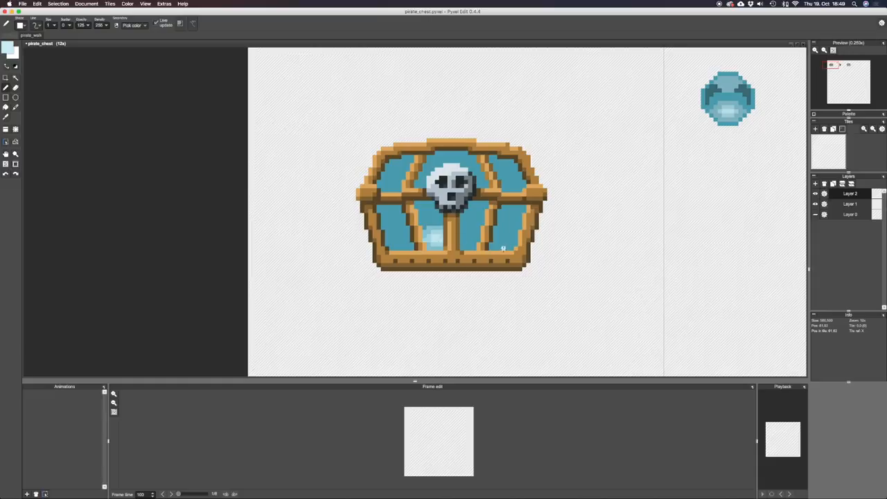
pyautogui.press('super+z')
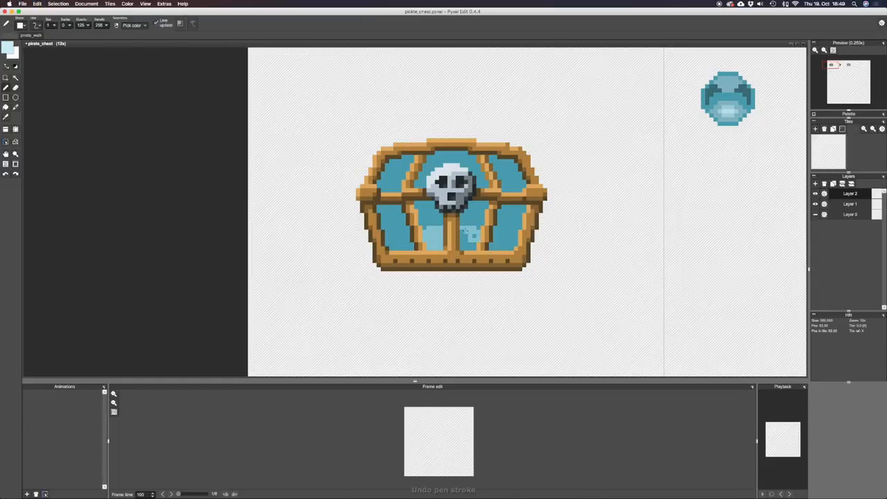
pyautogui.moveTo(462, 235)
pyautogui.mouseDown()
pyautogui.moveTo(473, 248)
pyautogui.moveTo(501, 238)
pyautogui.mouseUp()
pyautogui.press('f')
pyautogui.click(511, 244)
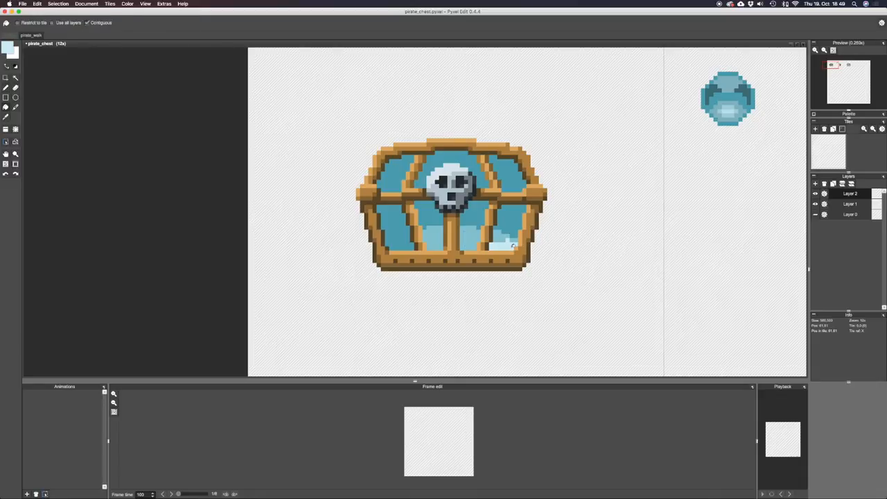
pyautogui.press('super+z')
# Paint the light reflection in the left outer lower panel and add a brighter layer within the lower panels' reflections.
pyautogui.press('b')
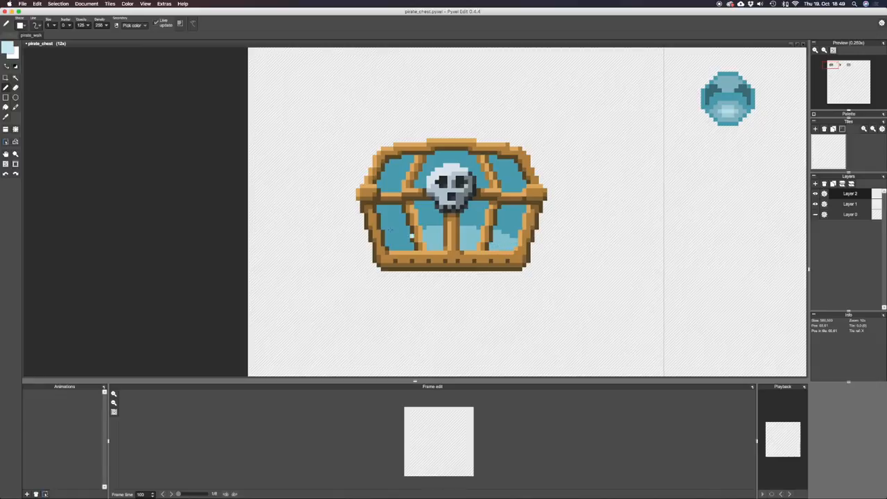
pyautogui.moveTo(402, 235); pyautogui.dragTo(386, 237)
pyautogui.press('super+z')
pyautogui.click(392, 246)
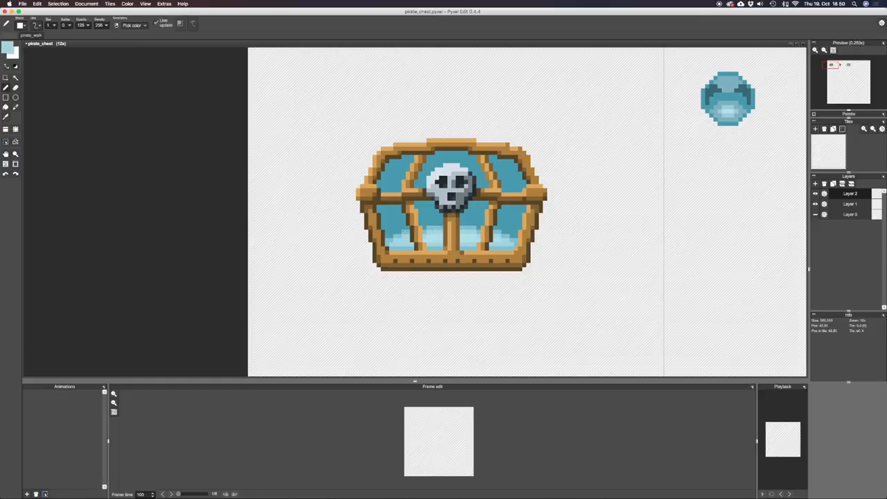
# Sample the reflection's light blue and paint an intermediate tone above the reflections in the lower panels, undoing the last stroke.
pyautogui.press('alt')
pyautogui.keyDown('alt'); pyautogui.click(431, 231); pyautogui.keyUp('alt')
pyautogui.moveTo(421, 223)
pyautogui.mouseDown()
pyautogui.moveTo(442, 210)
pyautogui.moveTo(421, 219)
pyautogui.moveTo(432, 222)
pyautogui.moveTo(425, 227)
pyautogui.moveTo(478, 215)
pyautogui.moveTo(462, 222)
pyautogui.moveTo(483, 223)
pyautogui.mouseUp()
pyautogui.press('super+z')
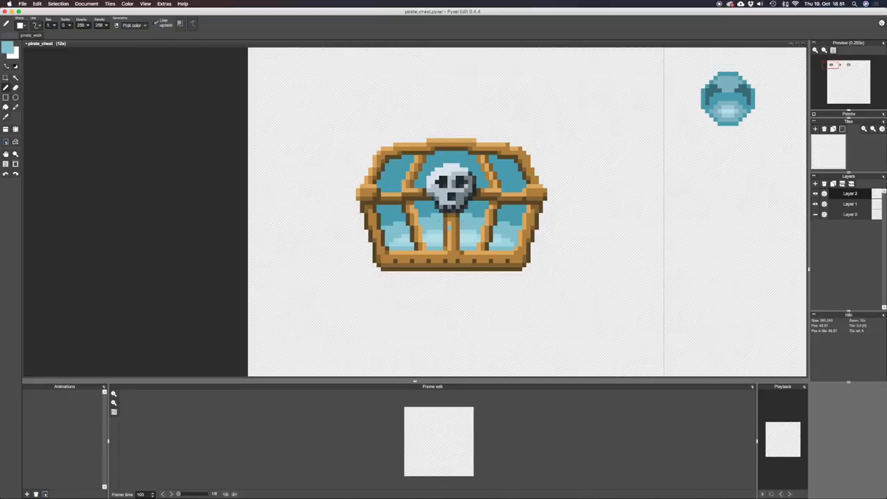
# Sample the base teal, set the foreground to darker teal ff247f94, and paint diagonal shadows in the lid's two outer panels.
pyautogui.press('i')
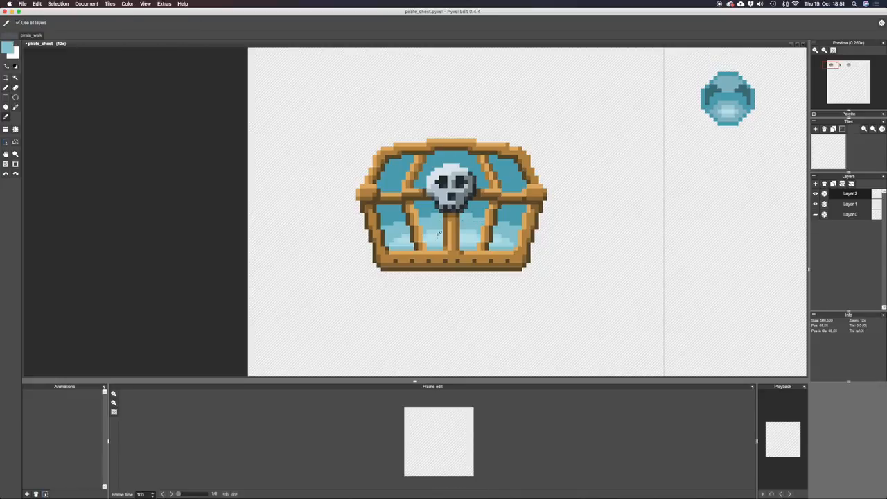
pyautogui.click(438, 236)
pyautogui.click(397, 188)
pyautogui.click(712, 86)
pyautogui.click(390, 171)
pyautogui.press('b')
pyautogui.click(8, 48)
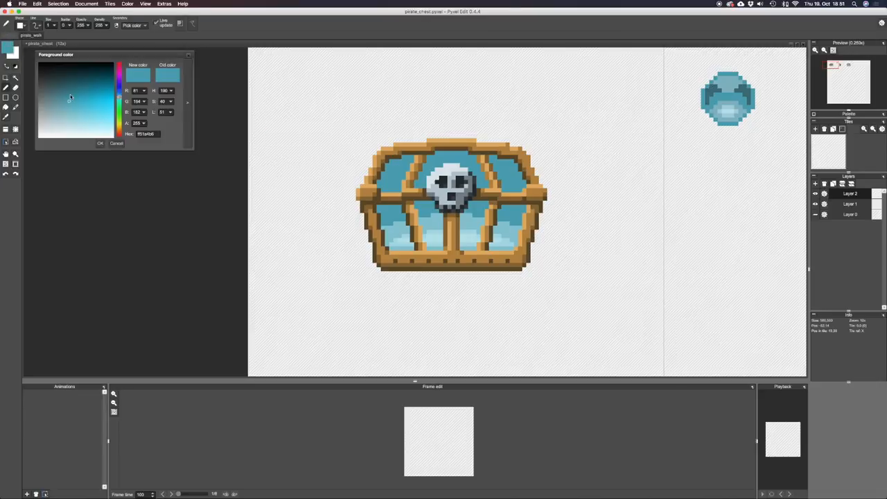
pyautogui.moveTo(70, 99)
pyautogui.mouseDown()
pyautogui.moveTo(66, 90)
pyautogui.moveTo(85, 90)
pyautogui.mouseUp()
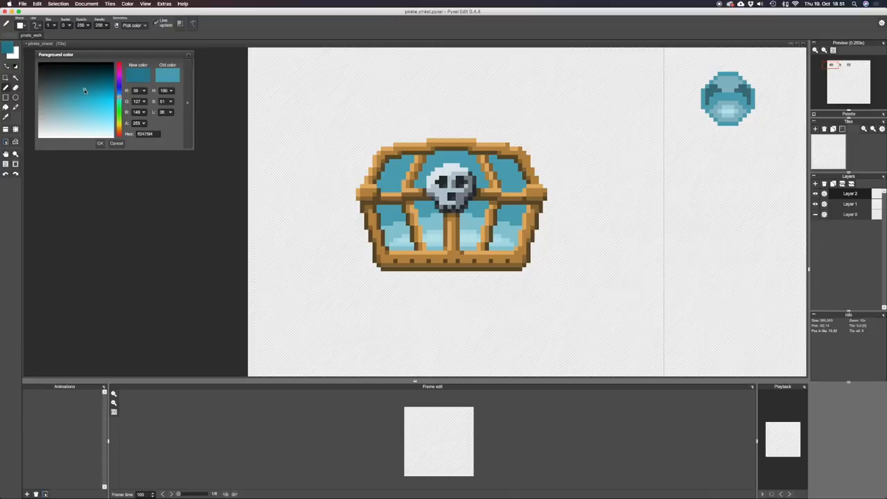
pyautogui.click(100, 144)
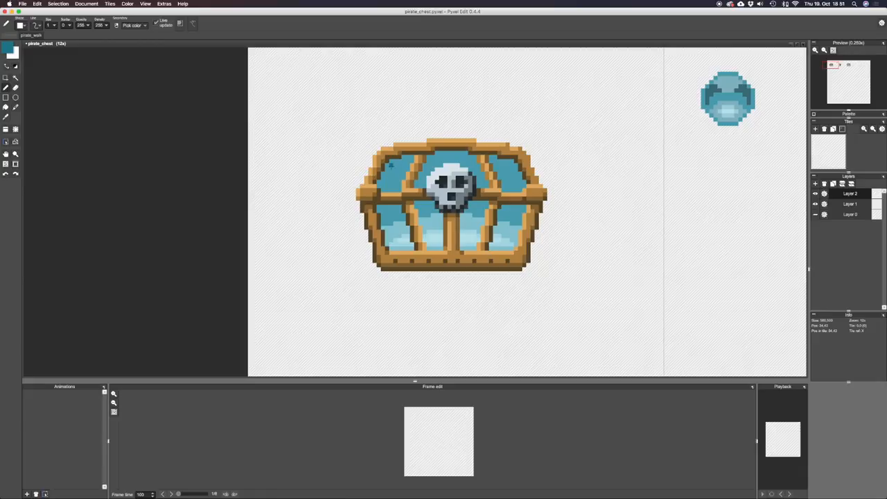
pyautogui.moveTo(390, 166)
pyautogui.mouseDown()
pyautogui.moveTo(382, 183)
pyautogui.moveTo(400, 165)
pyautogui.moveTo(387, 182)
pyautogui.mouseUp()
pyautogui.moveTo(500, 165)
pyautogui.mouseDown()
pyautogui.moveTo(513, 164)
pyautogui.moveTo(518, 192)
pyautogui.moveTo(514, 181)
pyautogui.mouseUp()
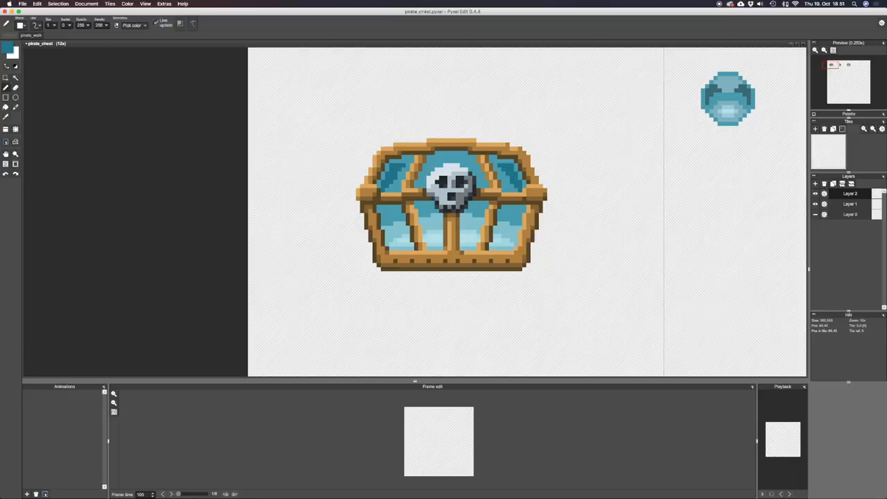
# Edge the bottoms of the lower panels with base teal and blend their light tones using sampled light blue at pen opacity 75.
pyautogui.rightClick(517, 217)
pyautogui.moveTo(518, 231); pyautogui.dragTo(512, 246)
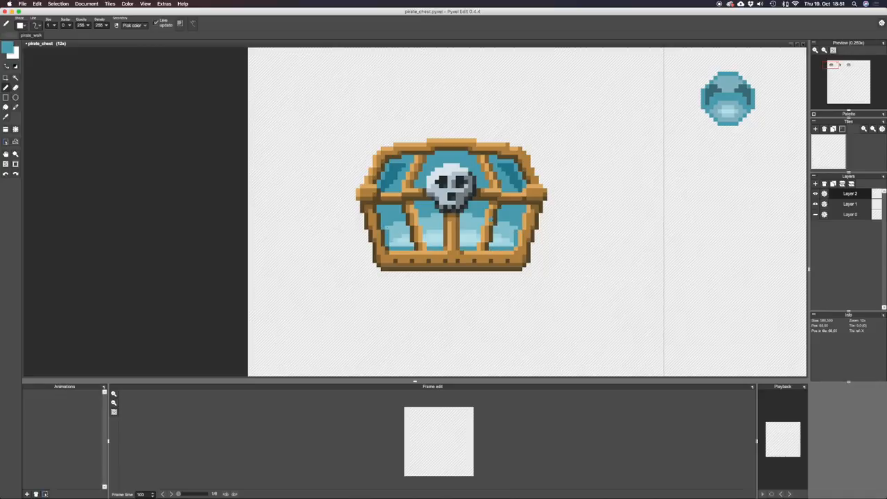
pyautogui.rightClick(439, 223)
pyautogui.rightClick(440, 219)
pyautogui.doubleClick(81, 25)
pyautogui.write('75')
pyautogui.press('super+z')
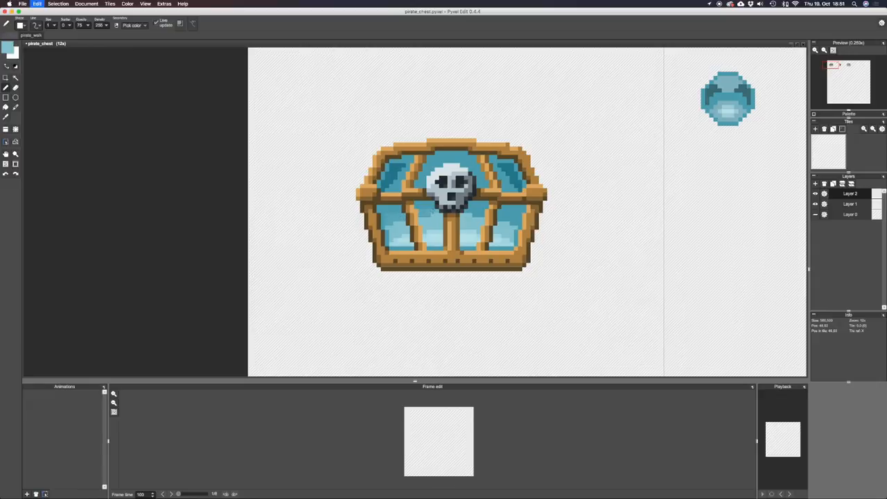
pyautogui.rightClick(427, 211)
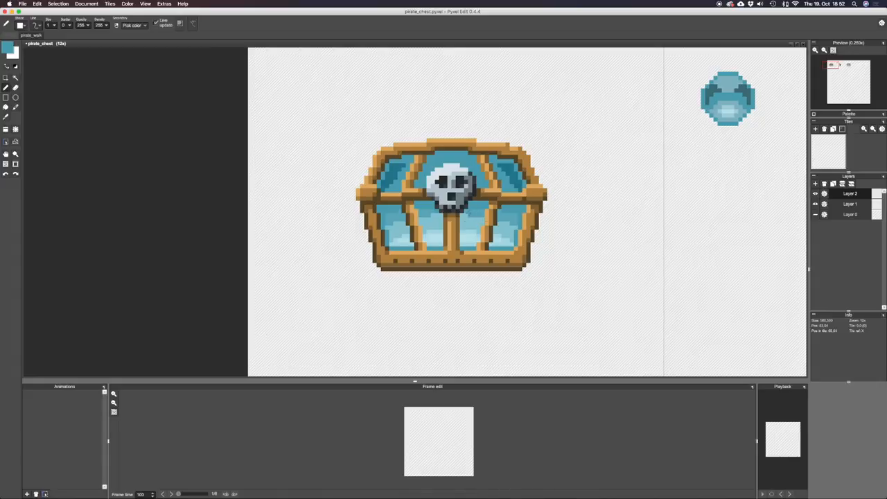
pyautogui.scroll(-4, 499, 218)
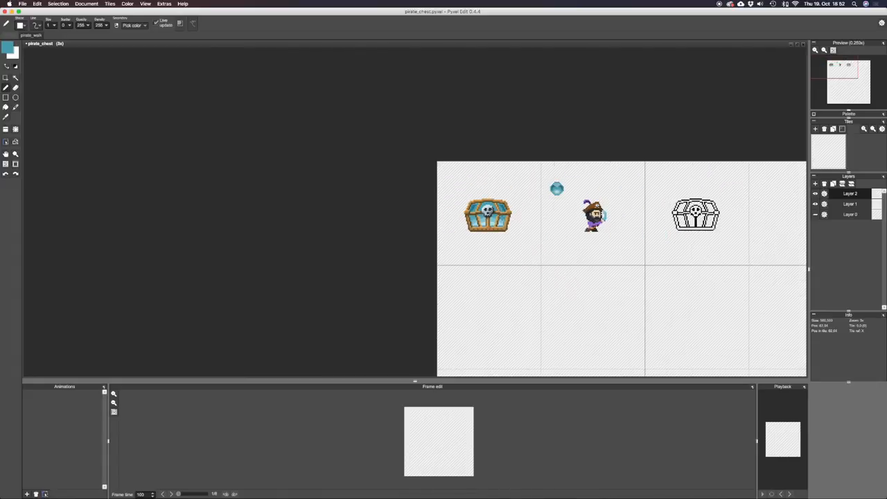
pyautogui.scroll(-1, 502, 218)
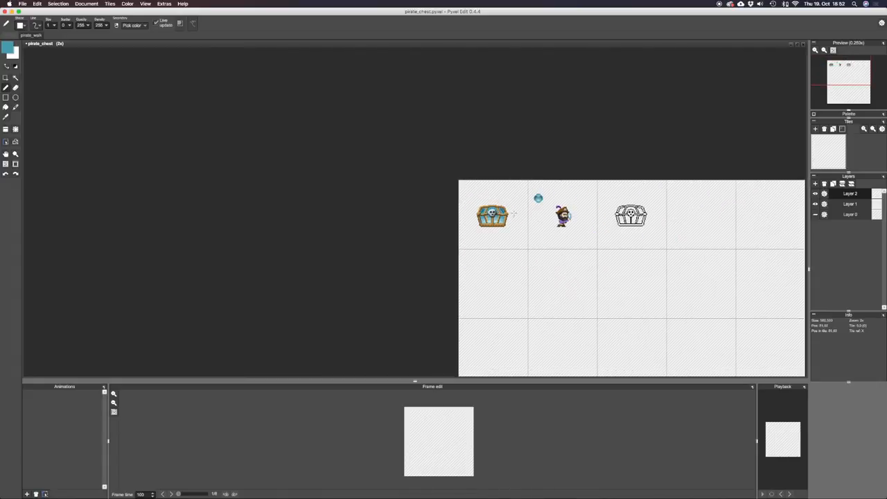
pyautogui.scroll(2, 514, 213)
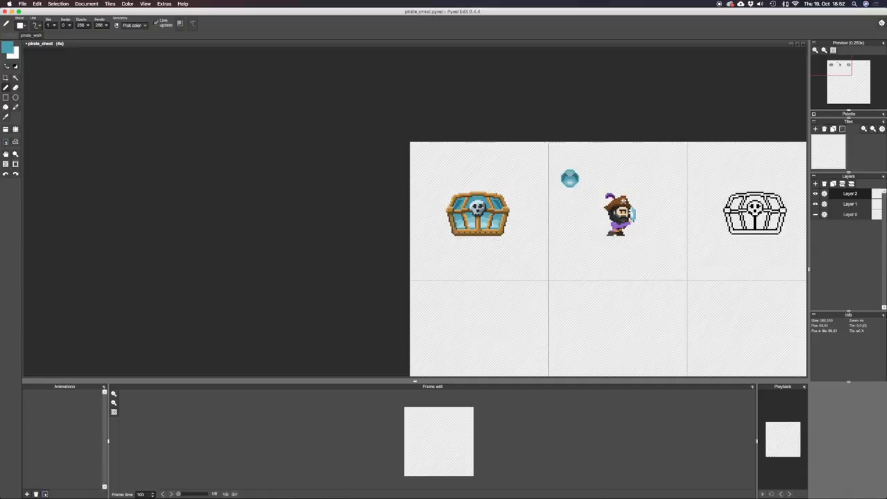
# Sample teal from the lower panel beside the skull and retouch the reflection edges in the lower panels, undoing the first stroke.
pyautogui.scroll(4, 483, 214)
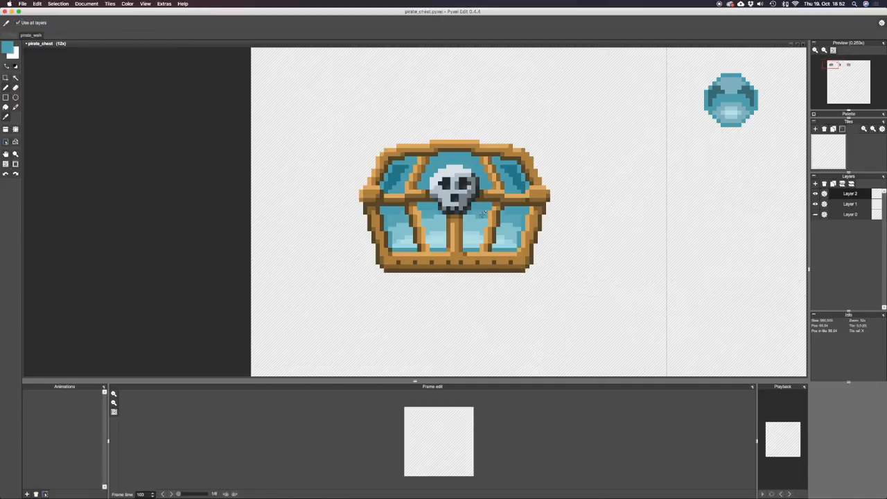
pyautogui.keyDown('alt'); pyautogui.click(483, 215); pyautogui.keyUp('alt')
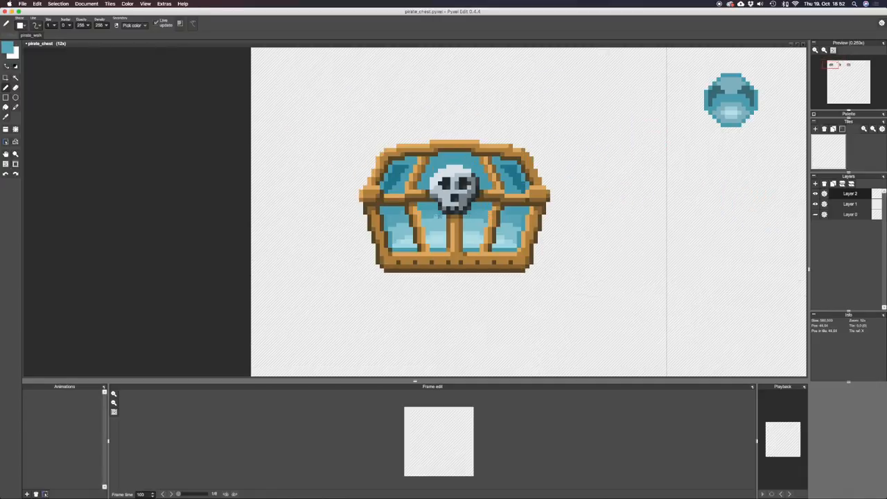
pyautogui.press('super+z')
pyautogui.click(502, 215)
pyautogui.click(510, 228)
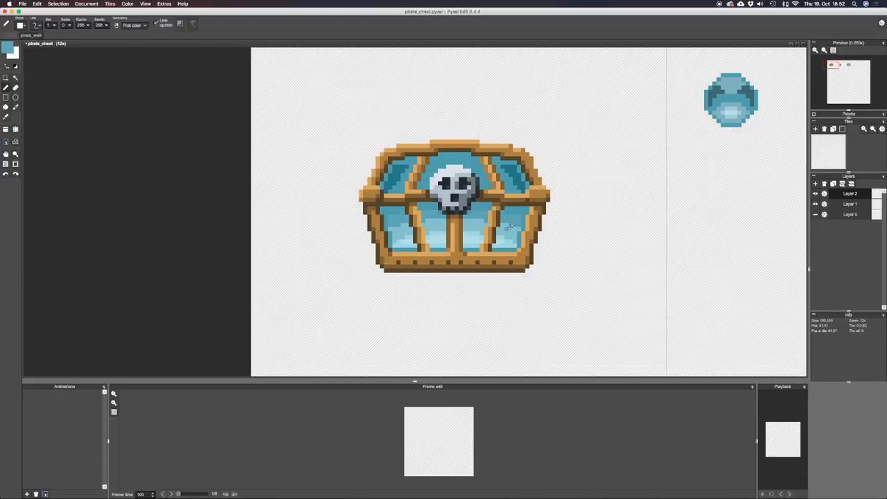
pyautogui.rightClick(514, 220)
pyautogui.rightClick(519, 216)
# Sample the reflection's light blue and fill the matching tone areas near the bottoms of the two outer lower panels.
pyautogui.keyDown('alt'); pyautogui.click(398, 225); pyautogui.keyUp('alt')
pyautogui.scroll(-2, 474, 238)
pyautogui.scroll(2, 487, 241)
pyautogui.press('f')
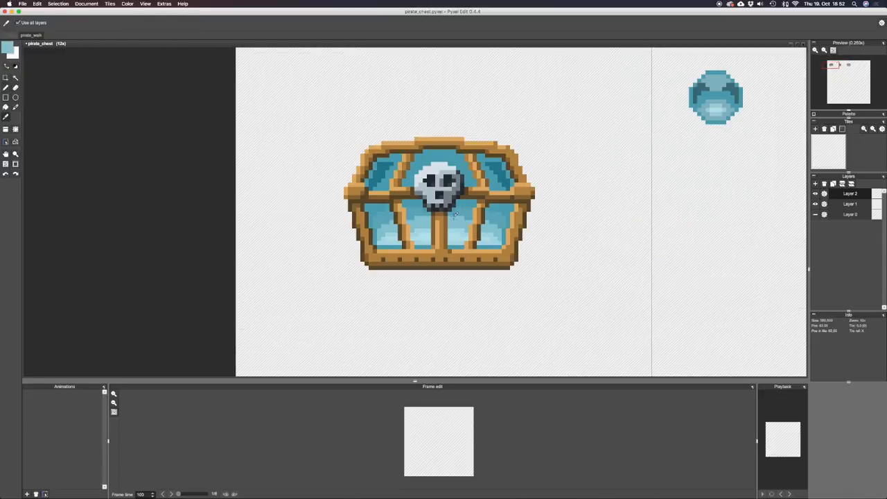
pyautogui.click(396, 246)
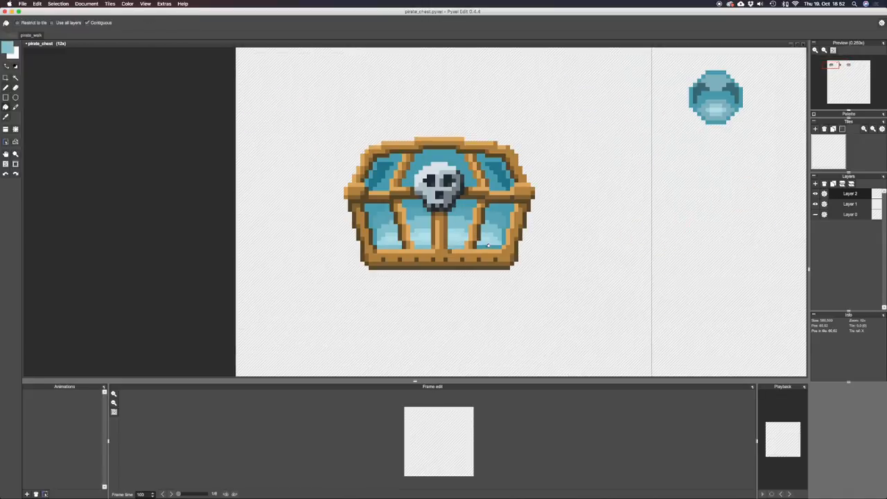
pyautogui.click(490, 246)
pyautogui.press('b')
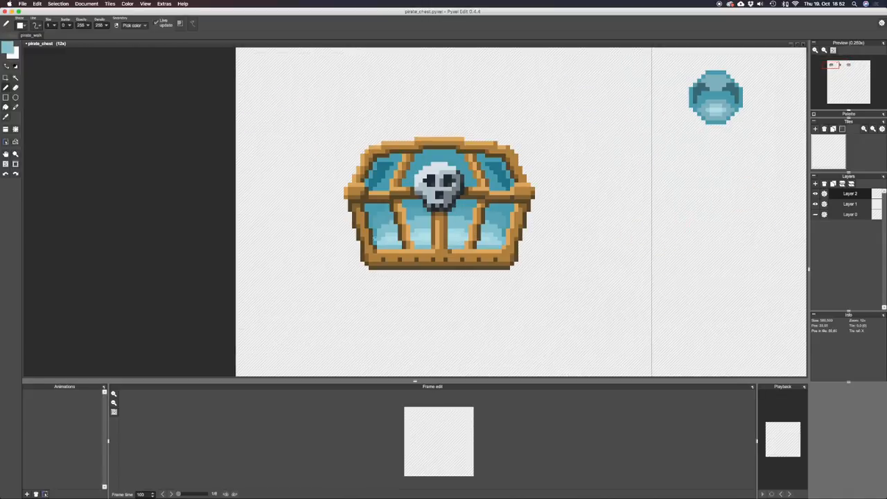
# Sample the darker teal from the lid's shadows and set the pen opacity to 125.
pyautogui.scroll(-2, 526, 234)
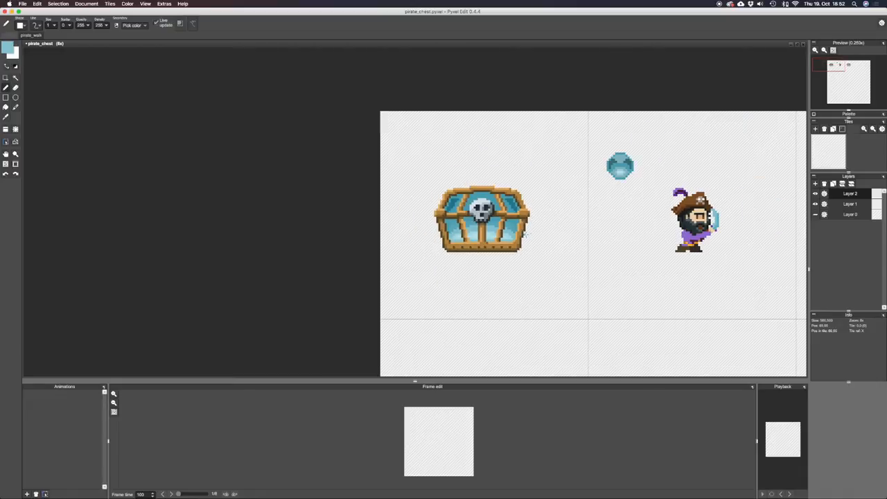
pyautogui.moveTo(559, 230); pyautogui.dragTo(559, 271)
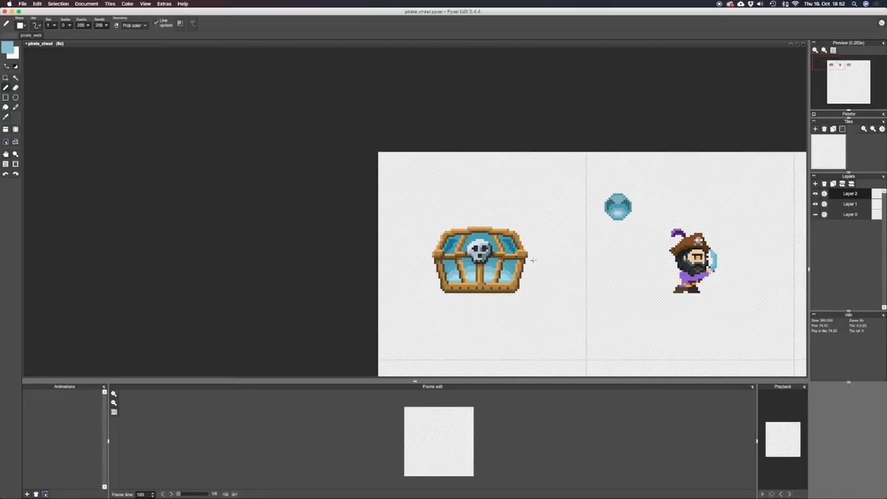
pyautogui.scroll(-2, 533, 259)
pyautogui.scroll(3, 505, 257)
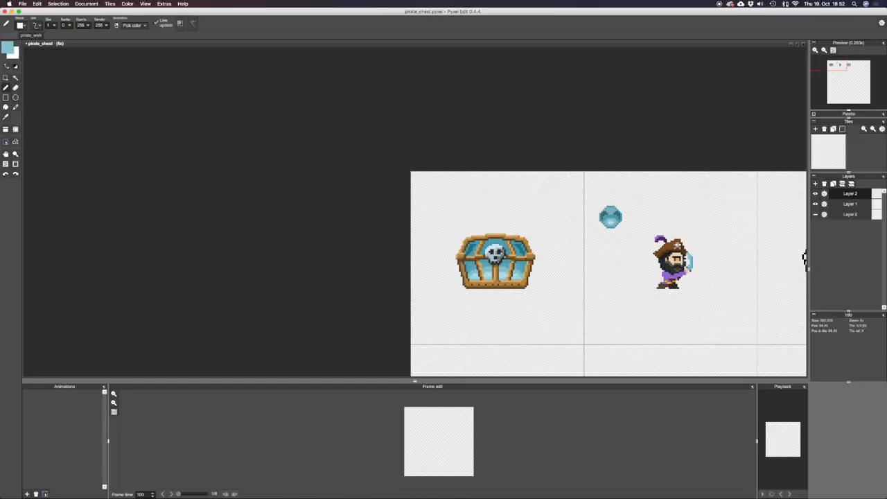
pyautogui.keyDown('alt'); pyautogui.click(506, 256); pyautogui.keyUp('alt')
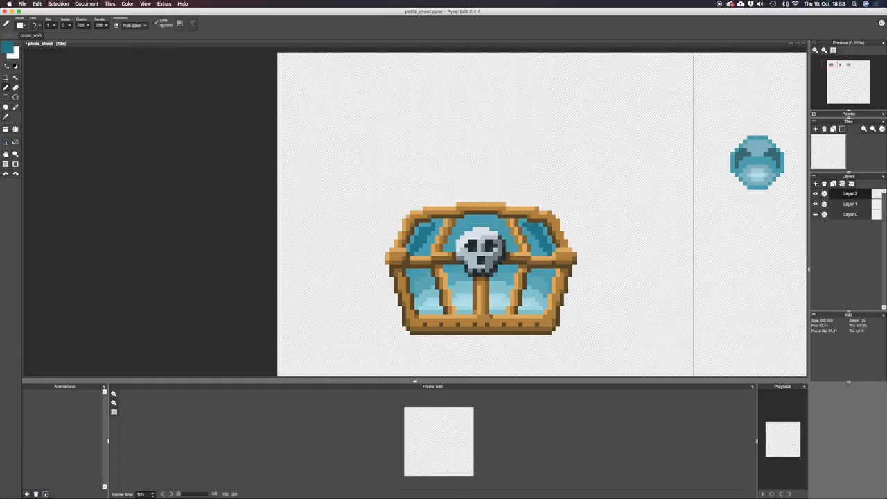
pyautogui.keyDown('alt'); pyautogui.click(446, 221); pyautogui.keyUp('alt')
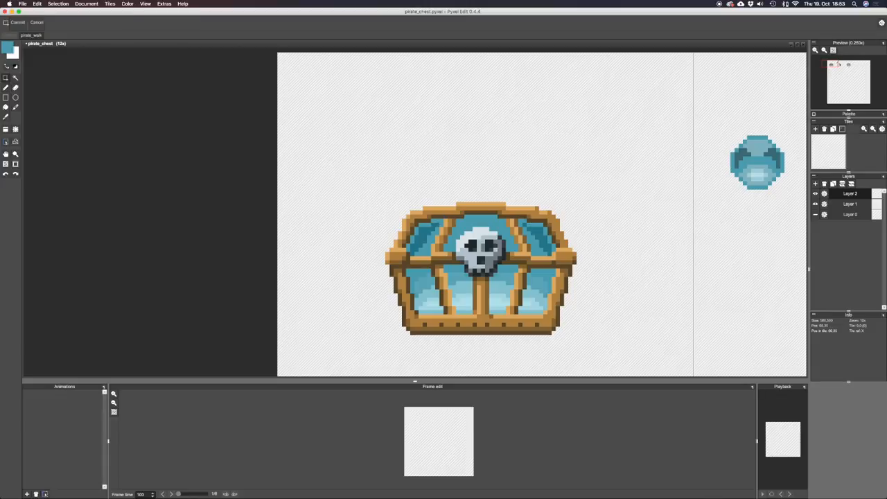
pyautogui.press('s')
pyautogui.press('b')
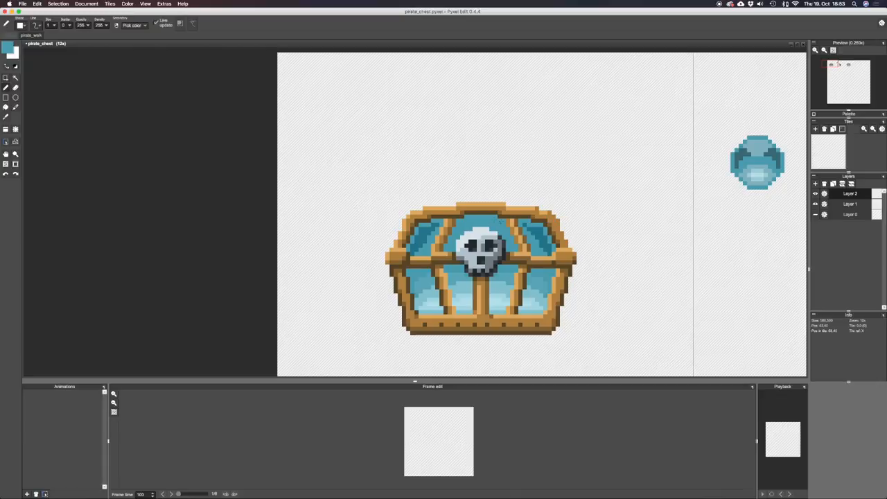
pyautogui.press('s')
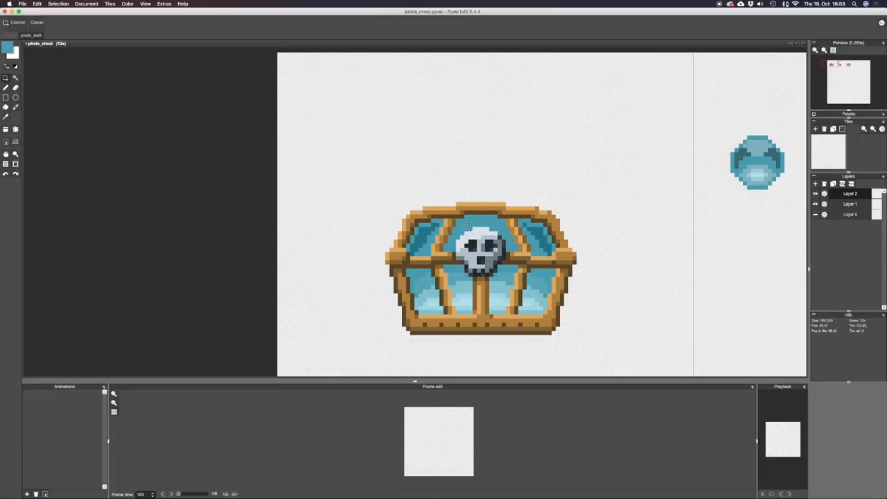
pyautogui.press('b')
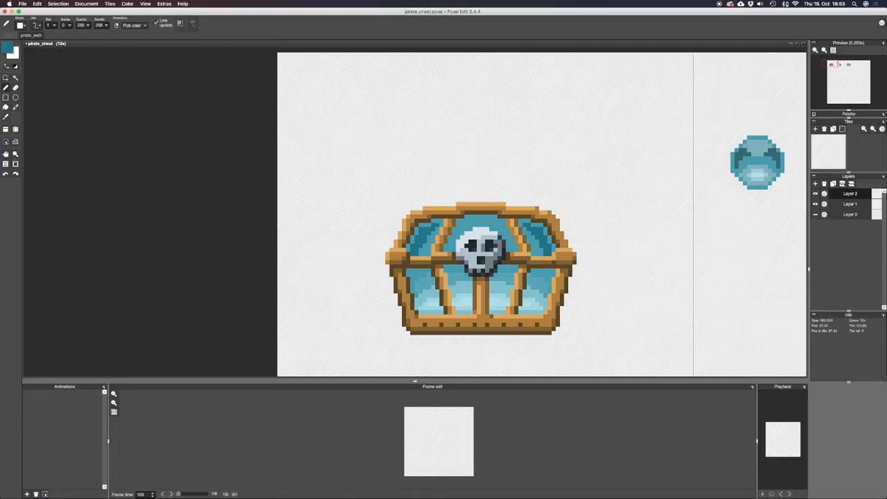
pyautogui.write('126')
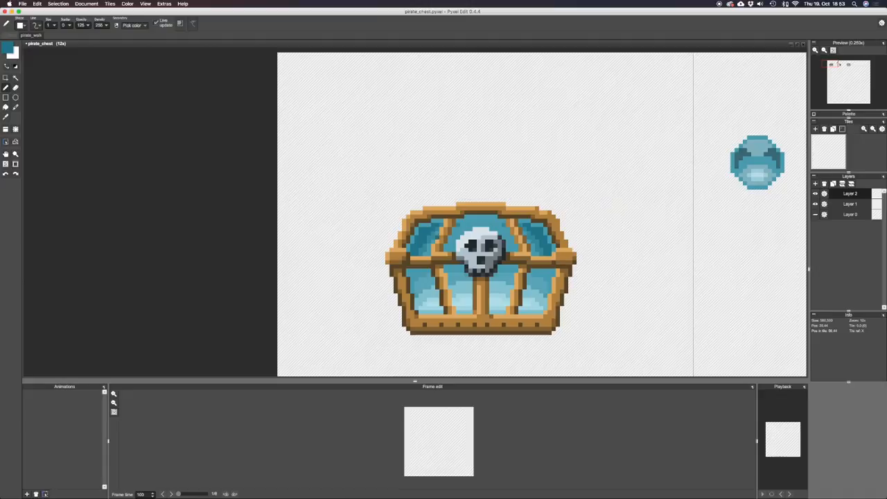
# Sample the light blue from a lower panel and draw a wide ellipse outline over the lid on a new layer.
pyautogui.press('i')
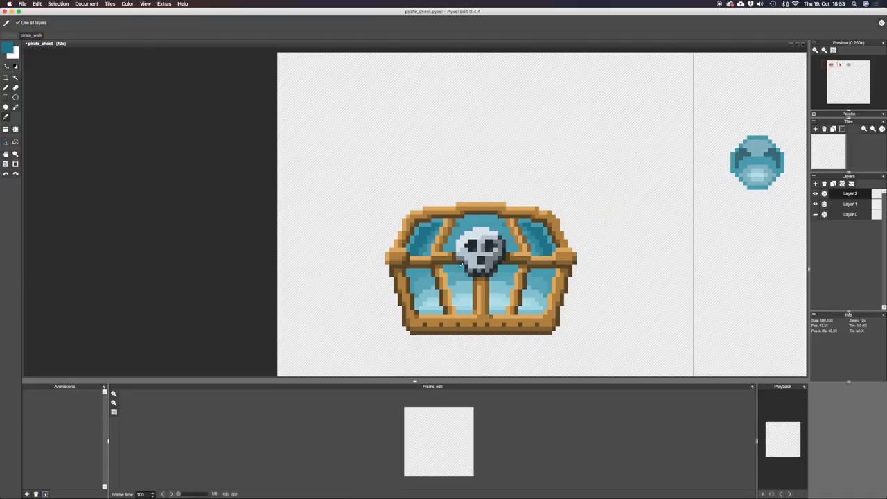
pyautogui.click(503, 298)
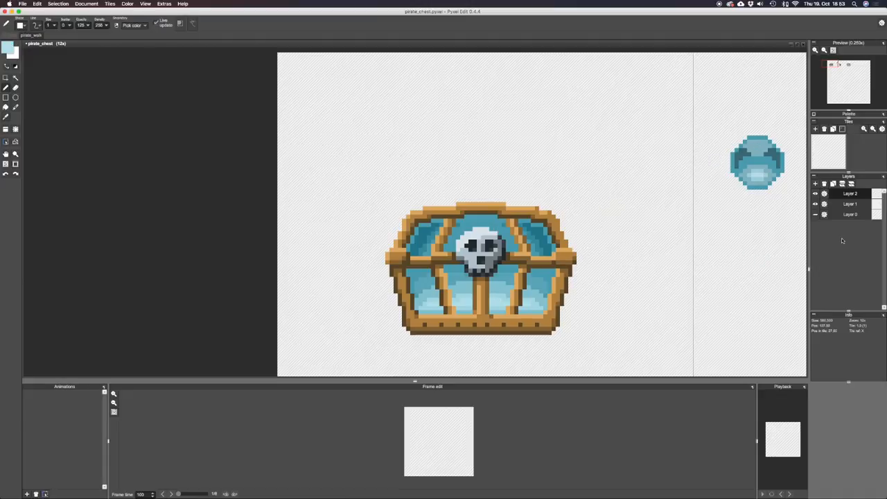
pyautogui.click(815, 184)
pyautogui.click(16, 98)
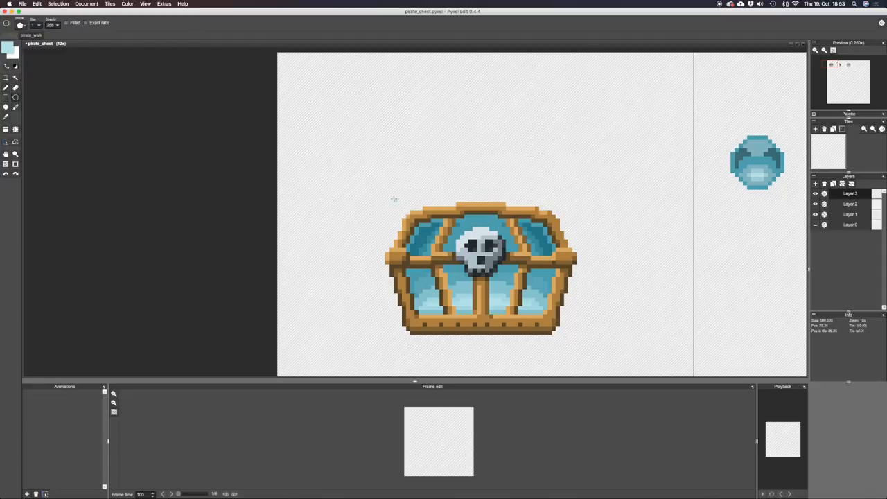
pyautogui.moveTo(394, 199); pyautogui.dragTo(538, 223)
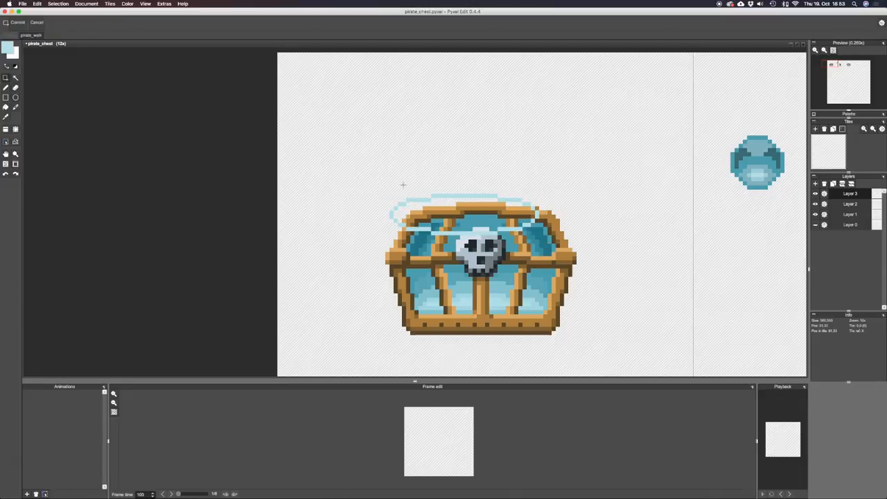
# Move the ellipse to centre it over the lid and fill it with the light blue.
pyautogui.moveTo(348, 174); pyautogui.dragTo(562, 248)
pyautogui.moveTo(504, 213); pyautogui.dragTo(520, 221)
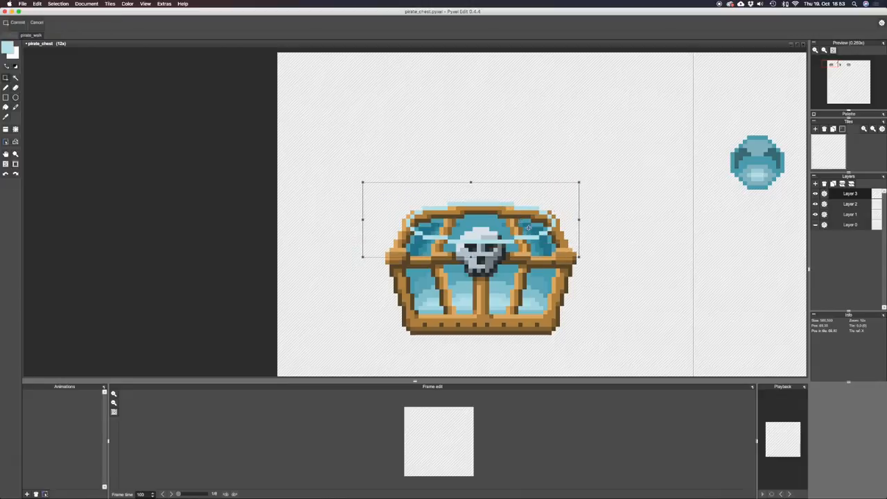
pyautogui.click(634, 157)
pyautogui.press('f')
pyautogui.click(529, 219)
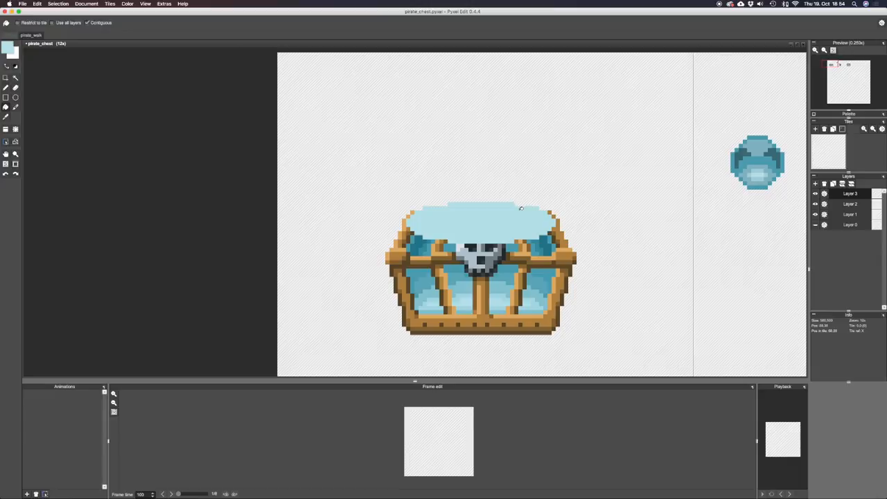
# Reduce the opacity of Layer 3 to 143 so the highlight turns translucent.
pyautogui.press('m')
pyautogui.click(824, 194)
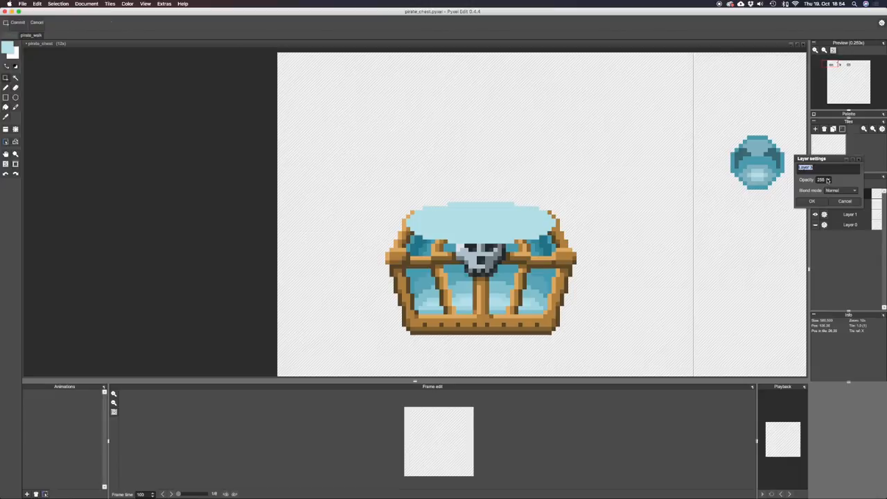
pyautogui.moveTo(828, 181); pyautogui.dragTo(816, 182)
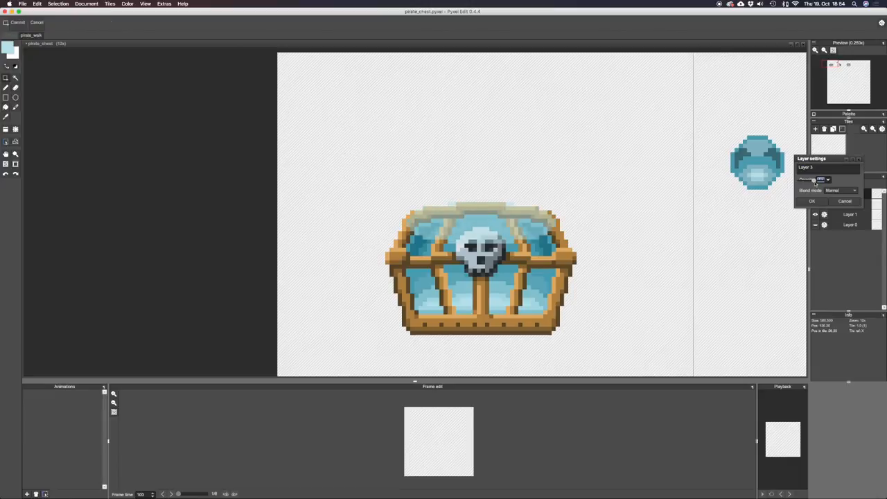
pyautogui.click(815, 201)
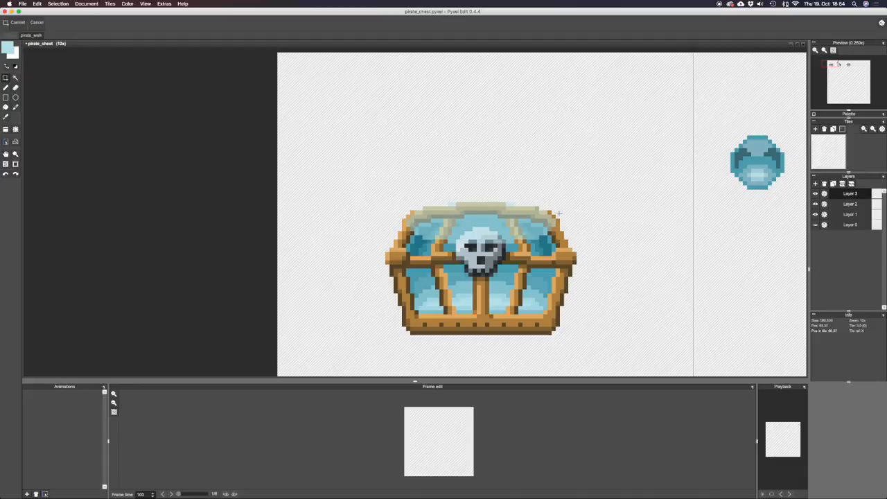
# Select the wooden trim on Layer 2, undo its accidental deletion, and remove the Layer 3 highlight over the trim and above the lid.
pyautogui.press('e')
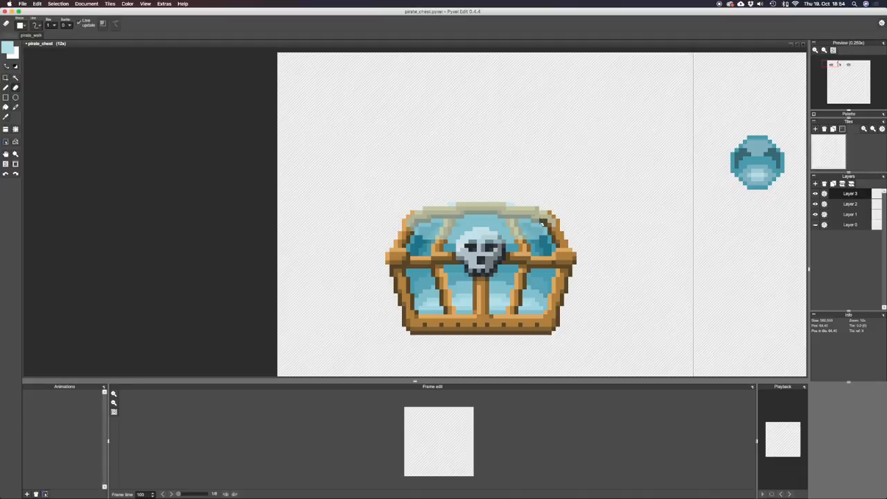
pyautogui.click(851, 206)
pyautogui.press('w')
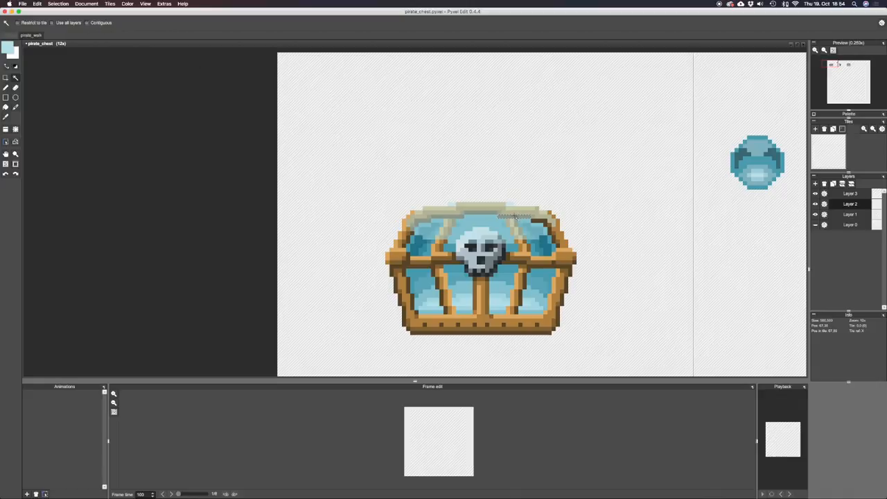
pyautogui.click(514, 216)
pyautogui.press('Delete')
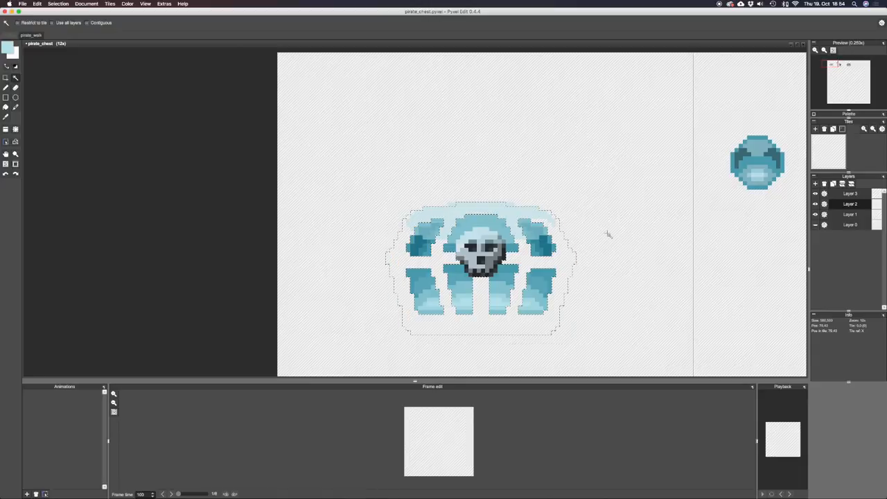
pyautogui.press('super+z')
pyautogui.click(855, 195)
pyautogui.press('m')
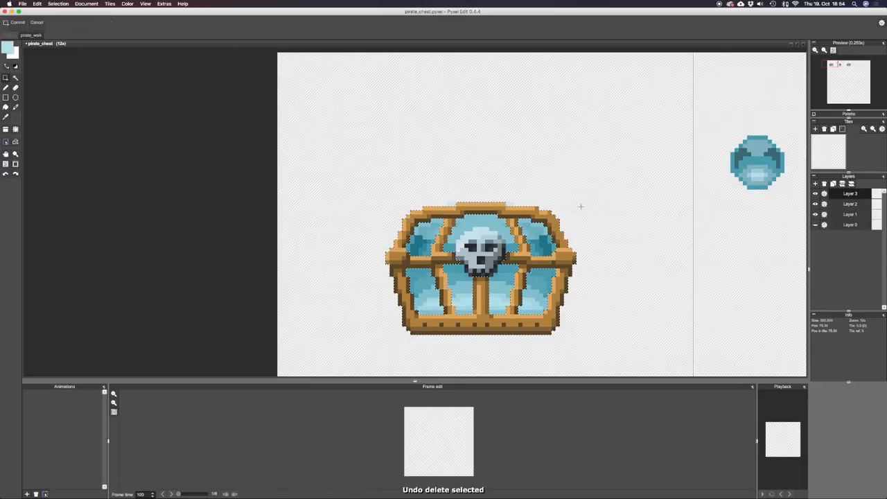
pyautogui.moveTo(431, 185); pyautogui.dragTo(563, 208)
pyautogui.press('Delete')
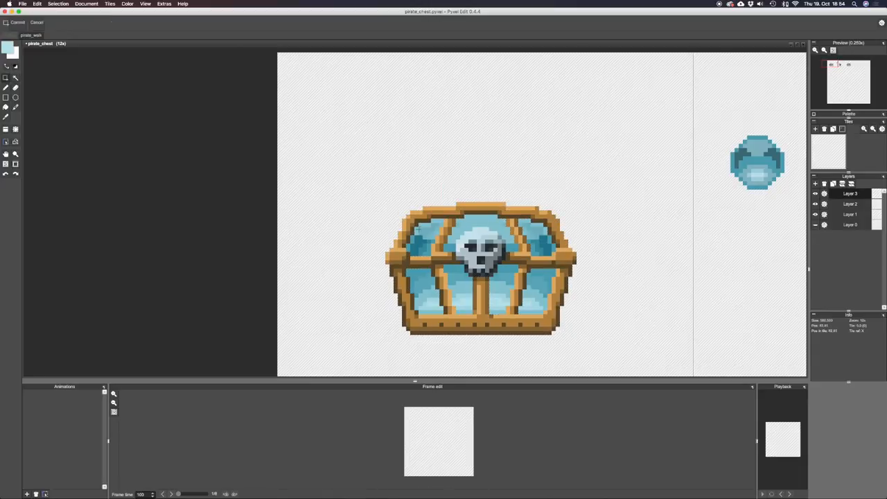
# Select the skull's shape on Layer 2 and delete the Layer 3 highlight covering it, undoing the deletion made on the wrong layer.
pyautogui.press('w')
pyautogui.click(849, 204)
pyautogui.press('e')
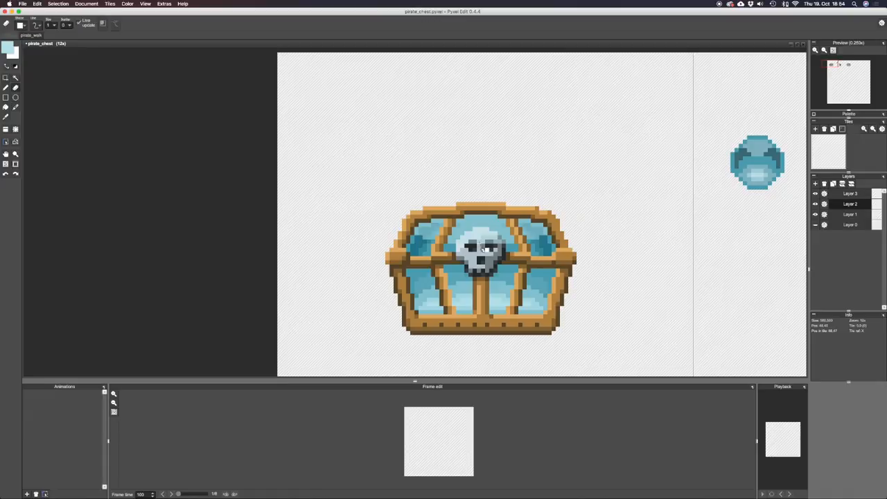
pyautogui.press('w')
pyautogui.click(479, 243)
pyautogui.hotkey('ctrl', 'z')
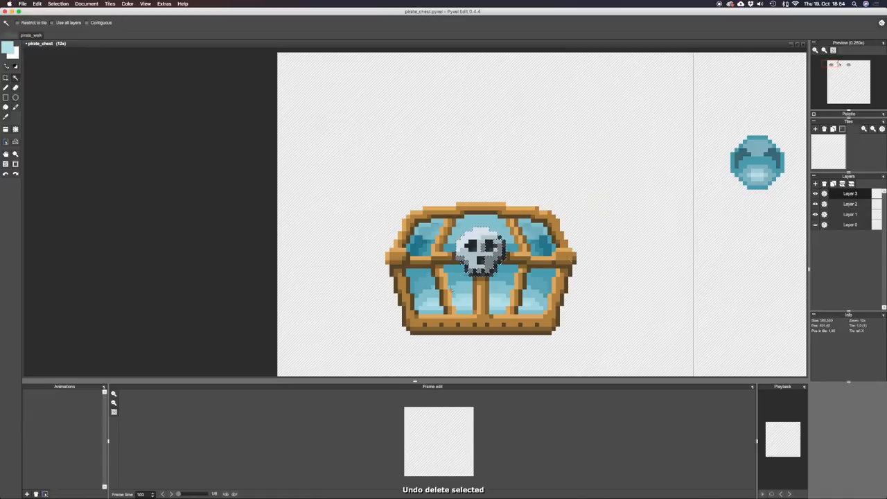
pyautogui.press('m')
# Set the blend mode of Layer 3 to Overlay.
pyautogui.scroll(-4, 596, 259)
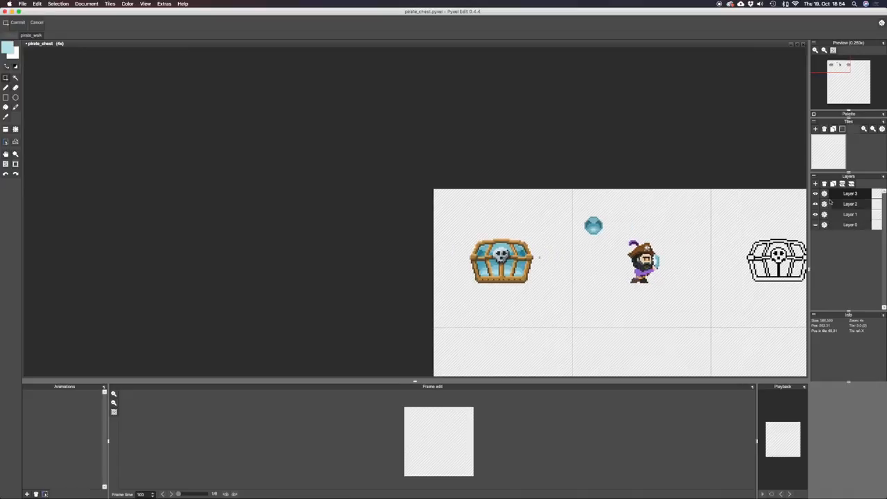
pyautogui.scroll(1, 543, 250)
pyautogui.press('b')
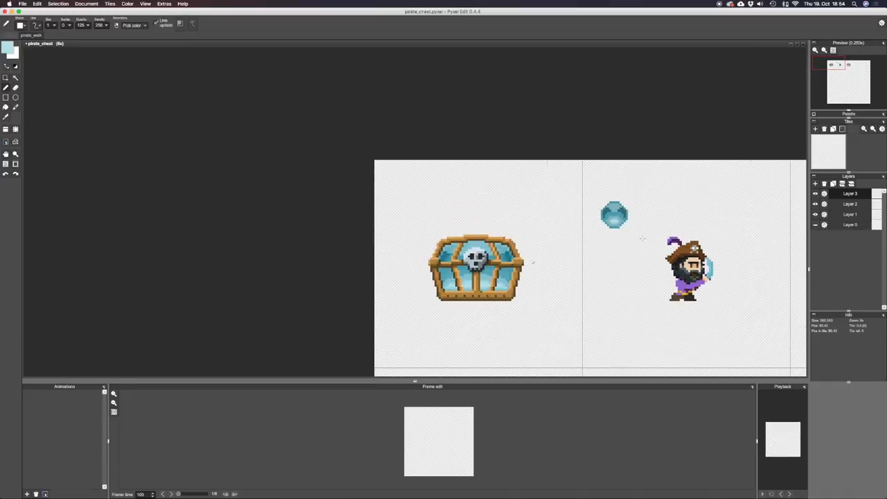
pyautogui.click(825, 194)
pyautogui.click(837, 191)
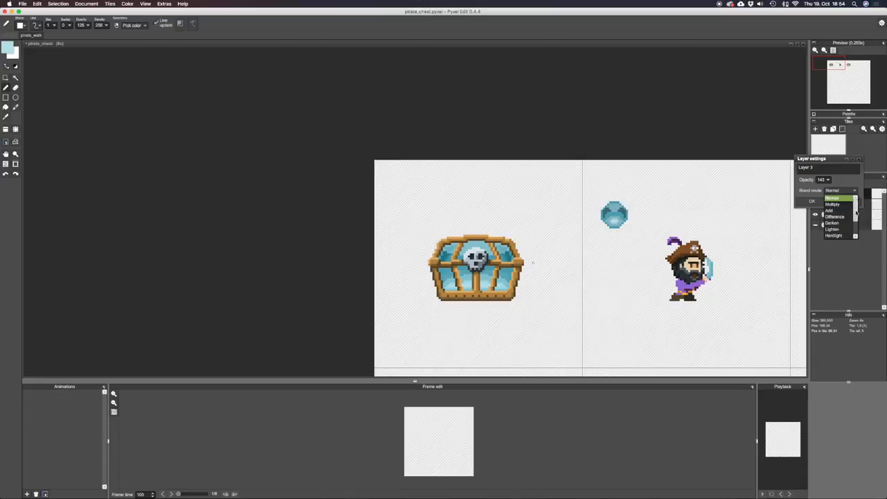
pyautogui.click(857, 216)
pyautogui.click(854, 190)
pyautogui.scroll(-2, 842, 215)
pyautogui.click(844, 199)
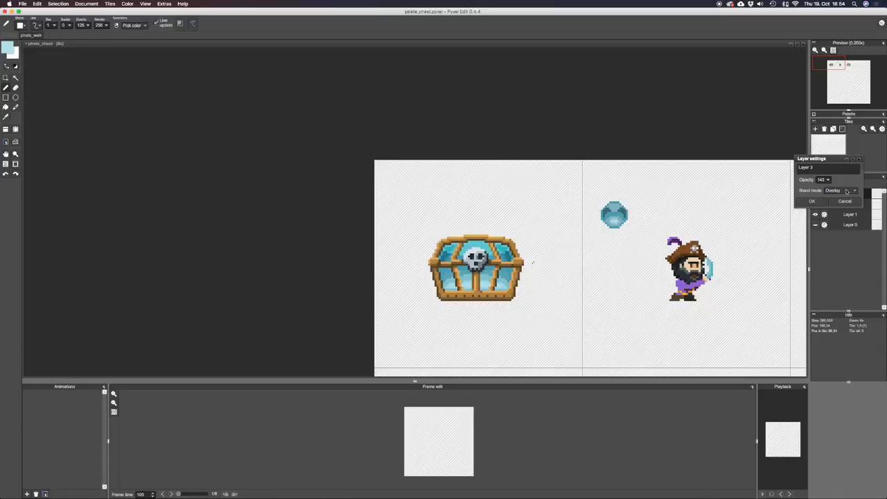
# Try the Invert blend mode on Layer 3, restore Overlay, and set the layer opacity to 170.
pyautogui.click(844, 191)
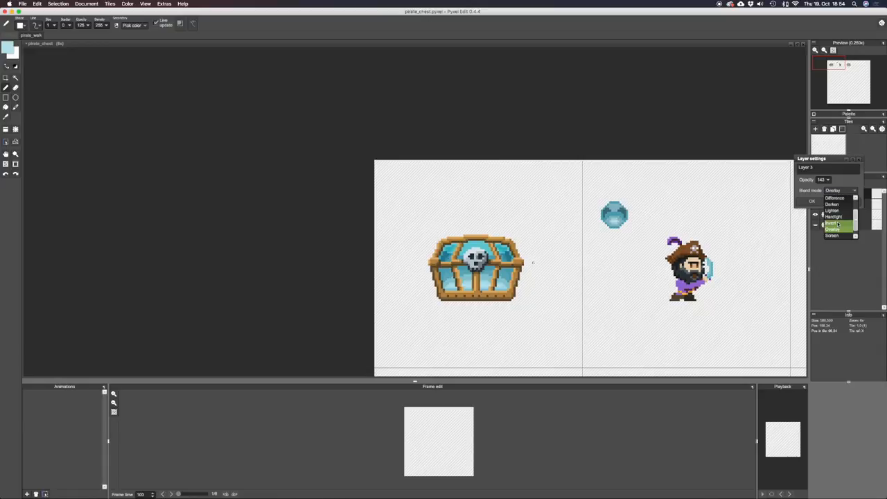
pyautogui.click(837, 223)
pyautogui.click(850, 190)
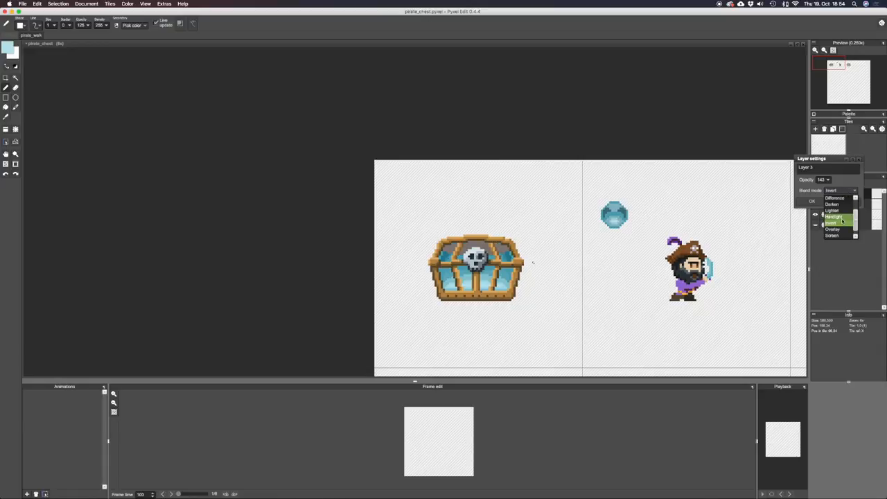
pyautogui.click(837, 223)
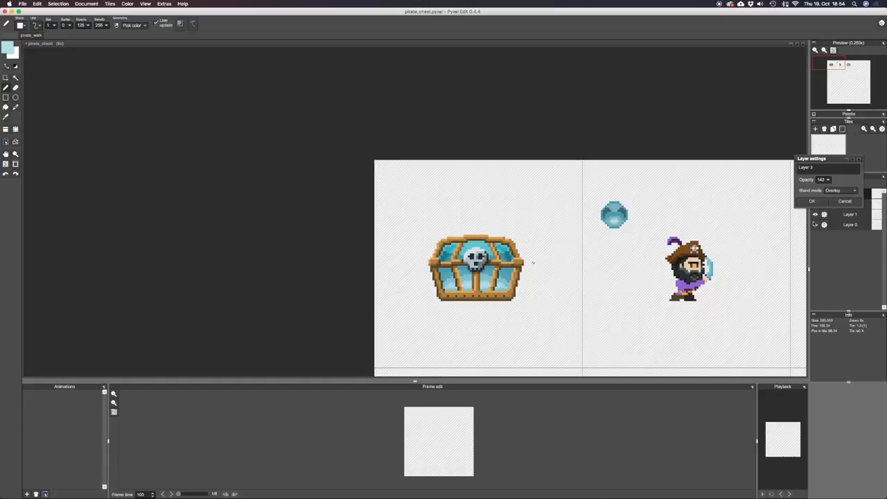
pyautogui.moveTo(829, 183)
pyautogui.mouseDown()
pyautogui.moveTo(821, 183)
pyautogui.moveTo(841, 183)
pyautogui.moveTo(832, 182)
pyautogui.mouseUp()
pyautogui.click(813, 201)
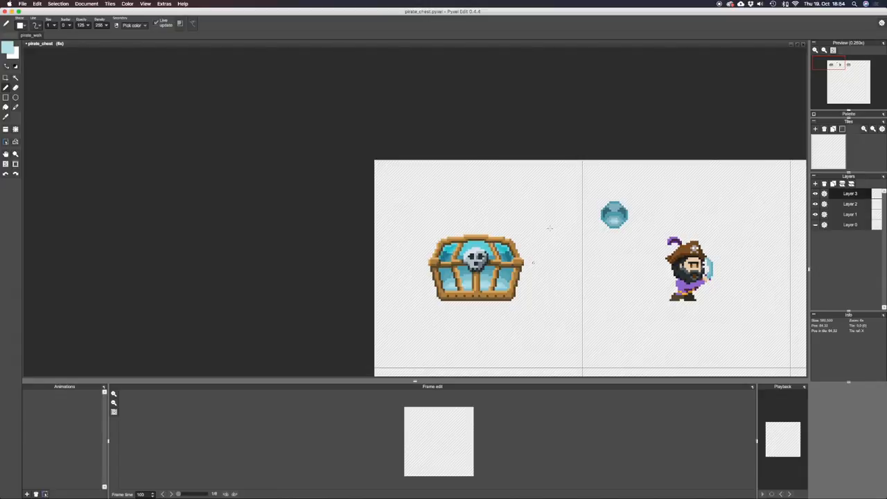
# Lighten and desaturate the foreground colour to a pale grey-blue around R 220, G 226, B 227 for the Fill tool.
pyautogui.click(9, 49)
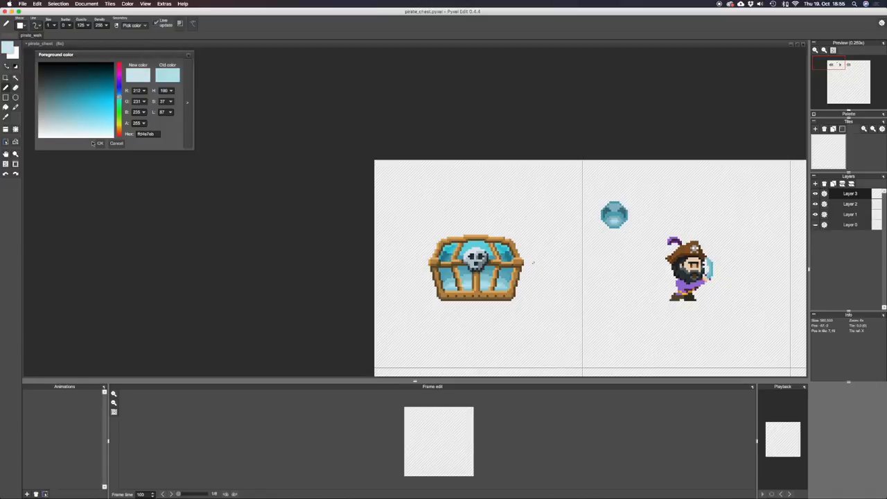
pyautogui.click(100, 143)
pyautogui.press('f')
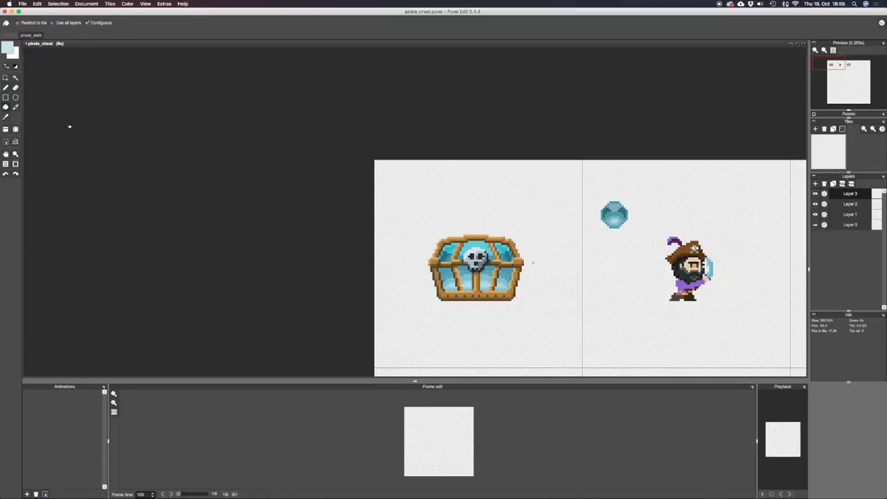
pyautogui.click(8, 44)
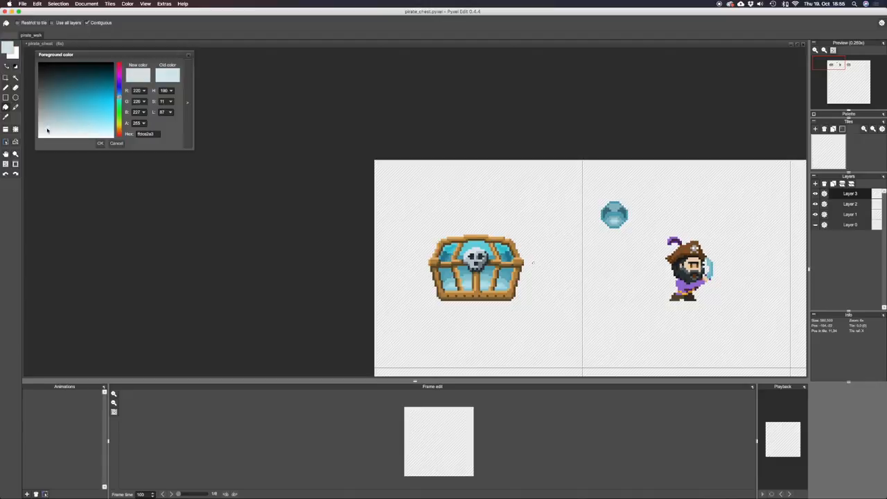
pyautogui.click(100, 143)
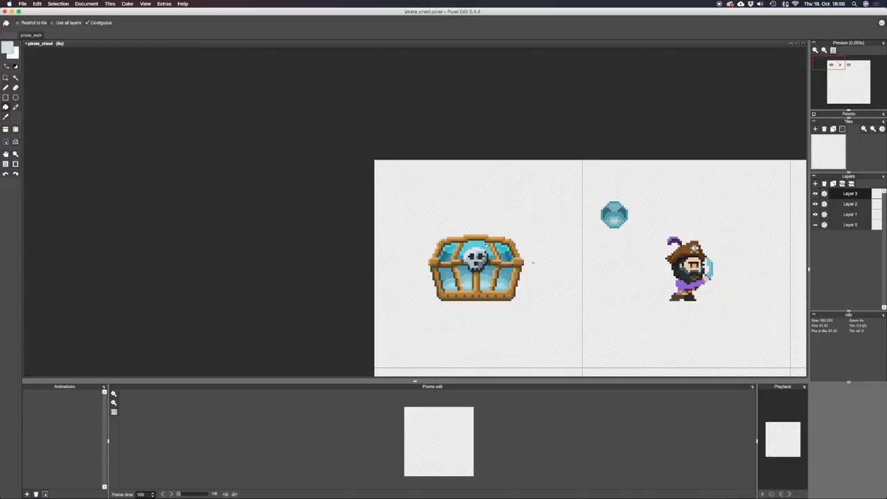
# Try a higher opacity for Layer 3 in Overlay mode and cancel the layer settings.
pyautogui.click(824, 194)
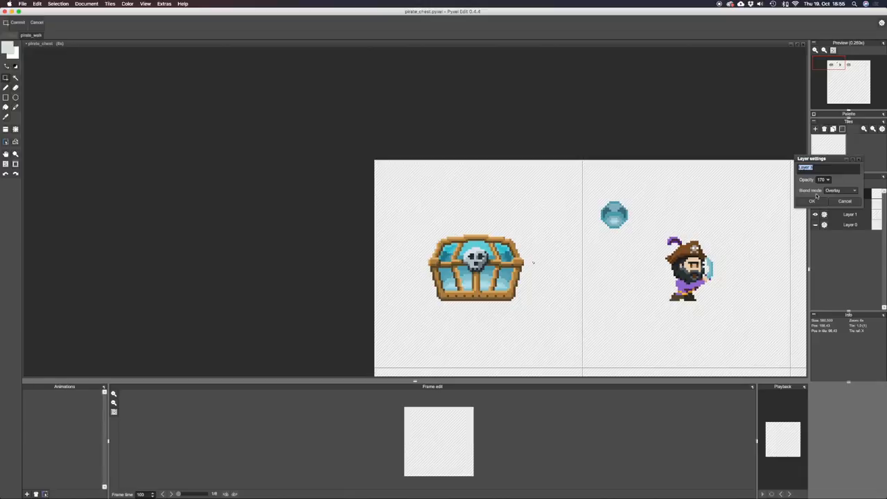
pyautogui.moveTo(828, 181); pyautogui.dragTo(857, 180)
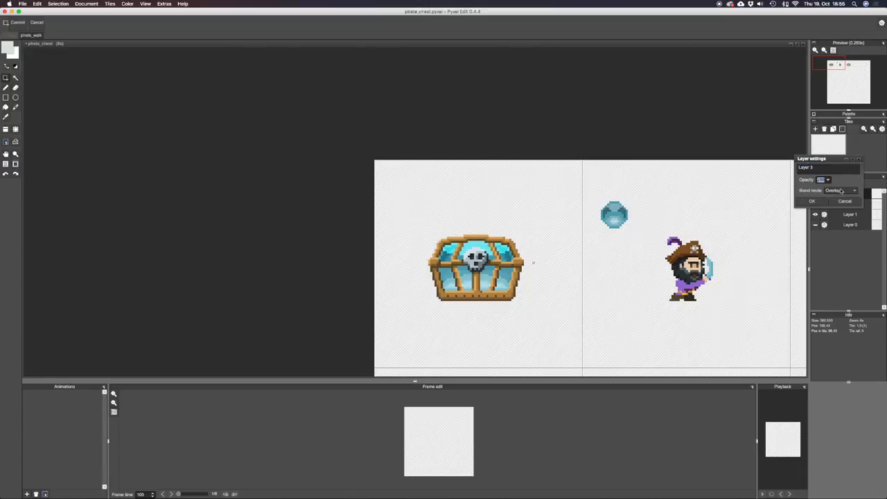
pyautogui.click(841, 190)
pyautogui.click(841, 192)
pyautogui.click(844, 201)
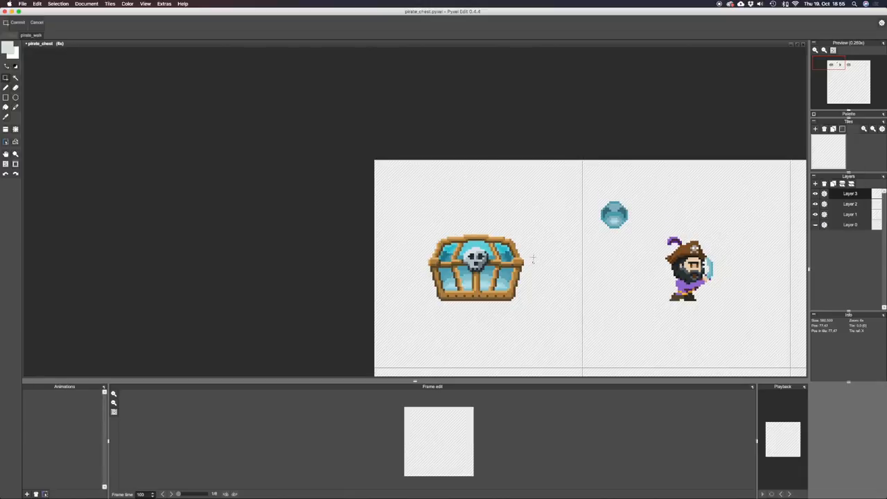
# Set the blend mode of Layer 3 to Normal.
pyautogui.press('e')
pyautogui.scroll(2, 512, 256)
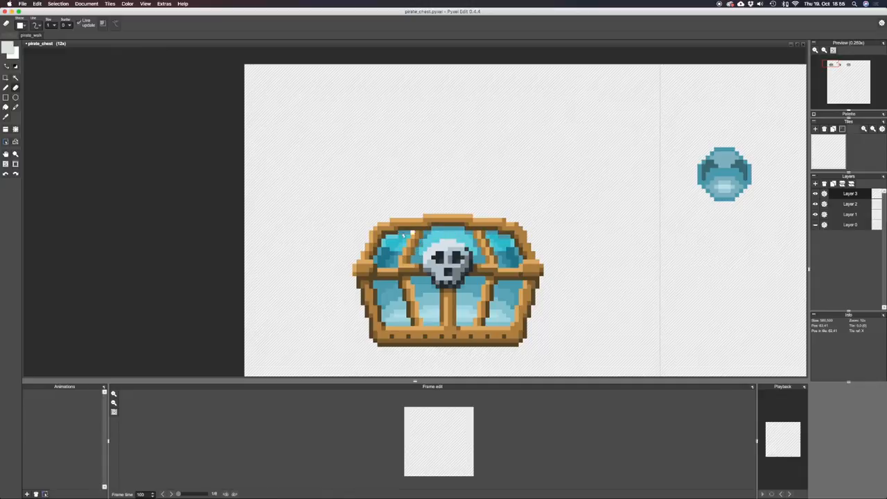
pyautogui.scroll(-3, 486, 232)
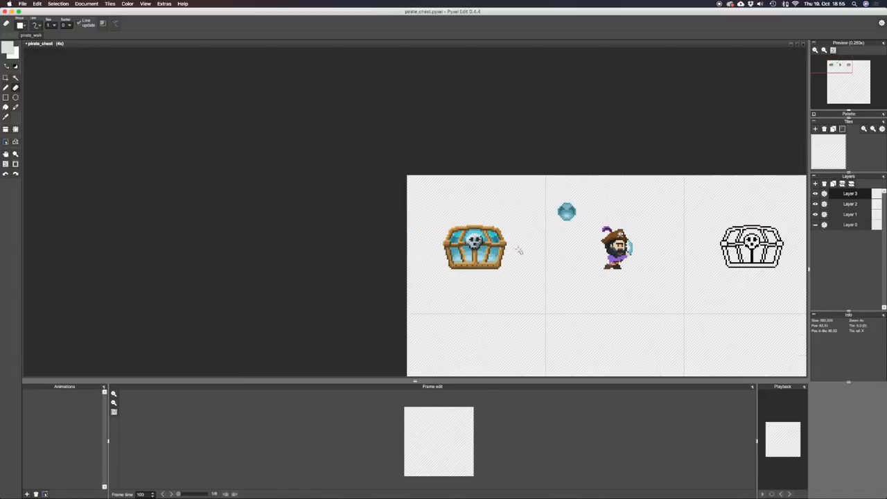
pyautogui.scroll(2, 518, 250)
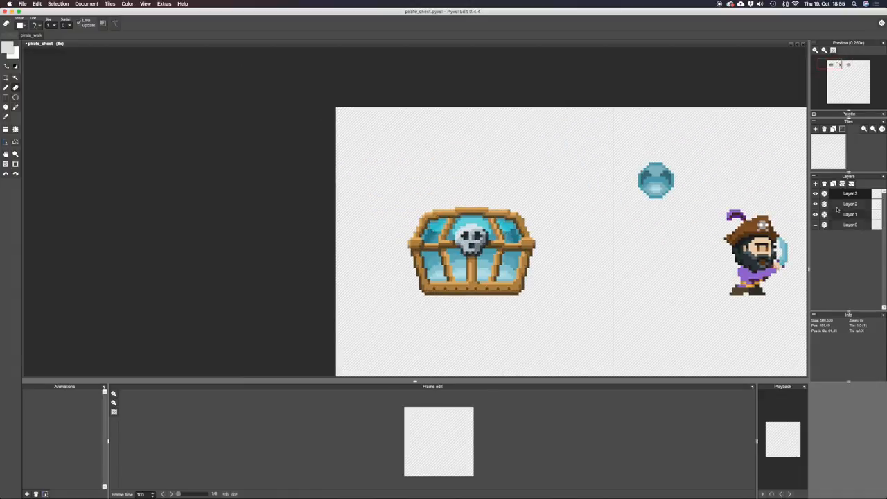
pyautogui.doubleClick(849, 194)
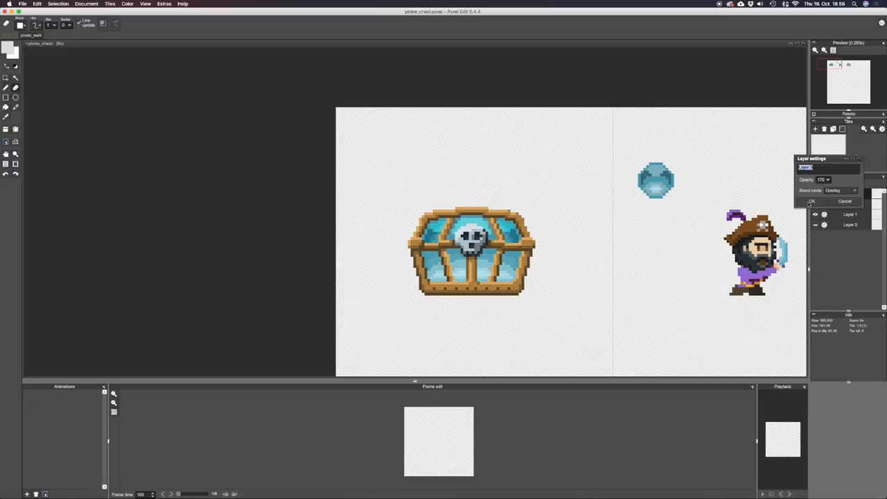
pyautogui.click(838, 191)
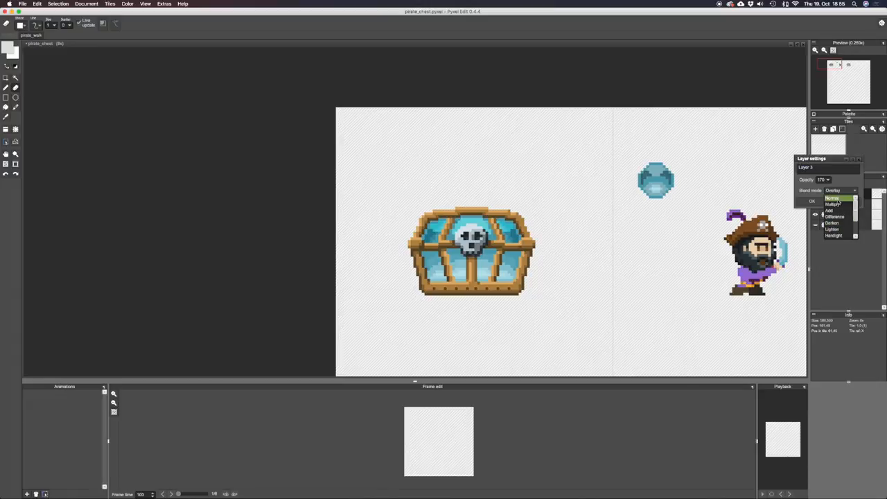
pyautogui.click(835, 198)
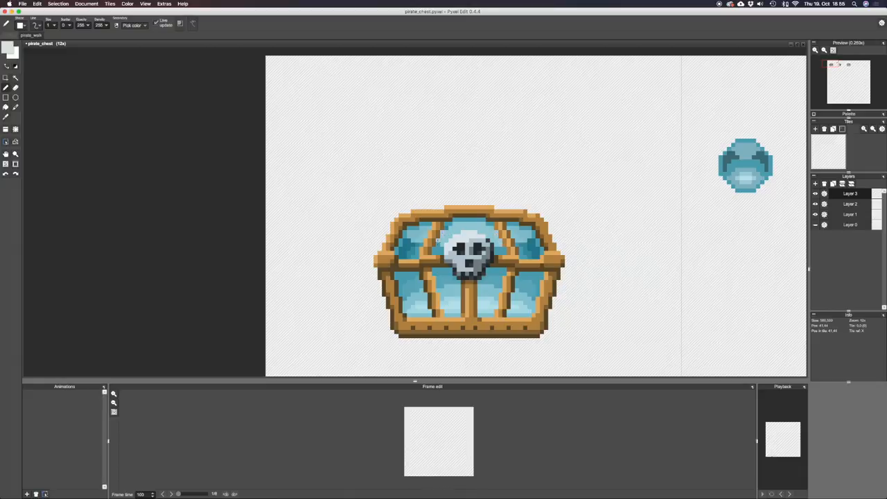
# Merge Layer 3 down into Layer 2.
pyautogui.scroll(-4, 537, 240)
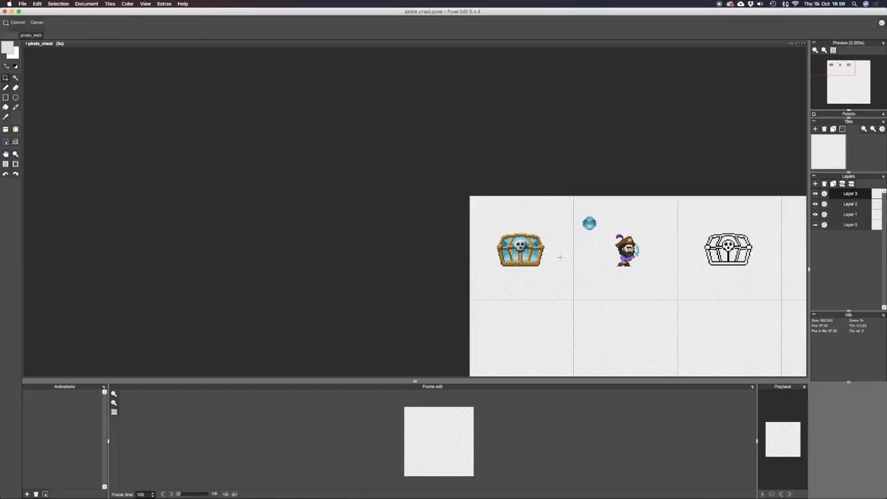
pyautogui.scroll(4, 578, 266)
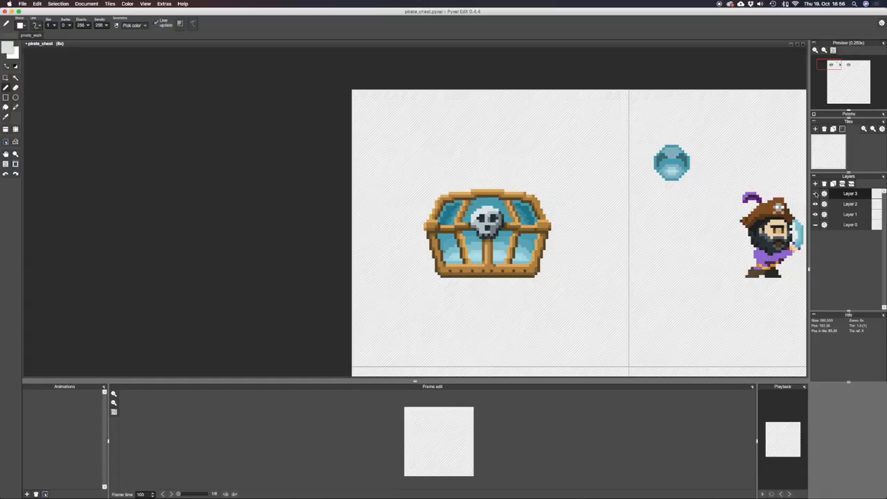
pyautogui.click(852, 185)
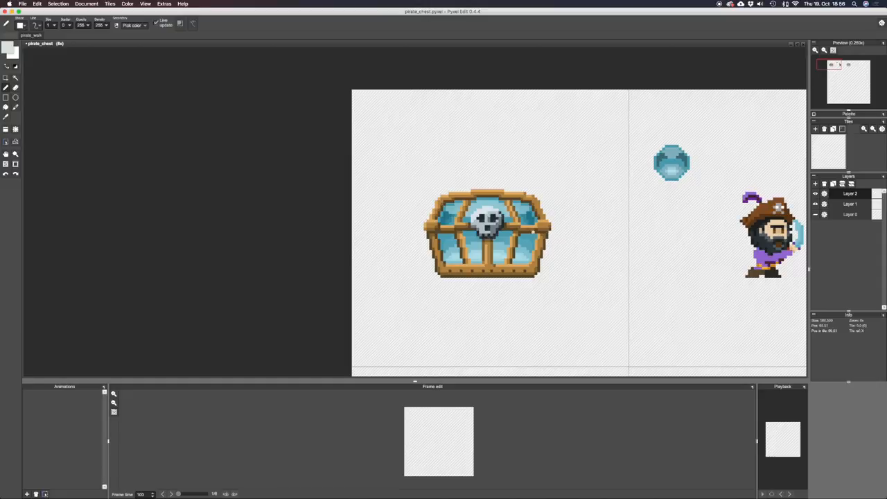
# Sample the light orange of the chest trim and brighten the top wooden rail of the lid with it.
pyautogui.press('s')
pyautogui.press('b')
pyautogui.scroll(1, 474, 201)
pyautogui.keyDown('alt'); pyautogui.click(496, 188); pyautogui.keyUp('alt')
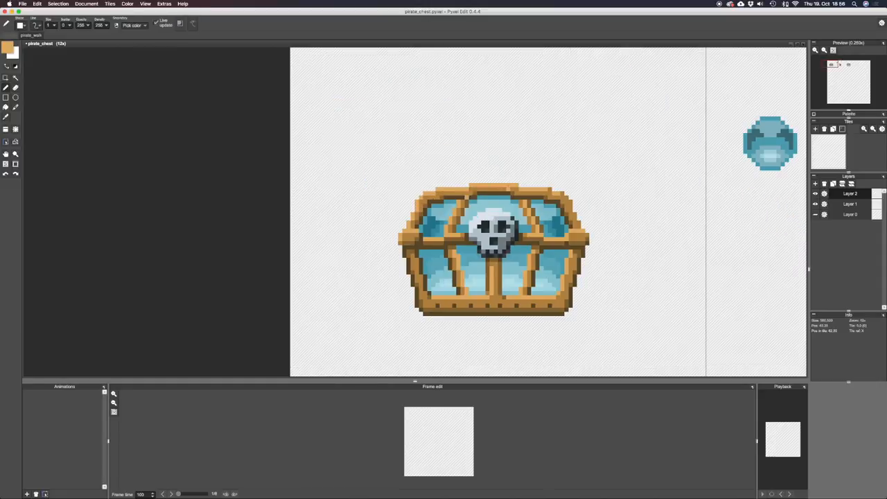
pyautogui.press('f')
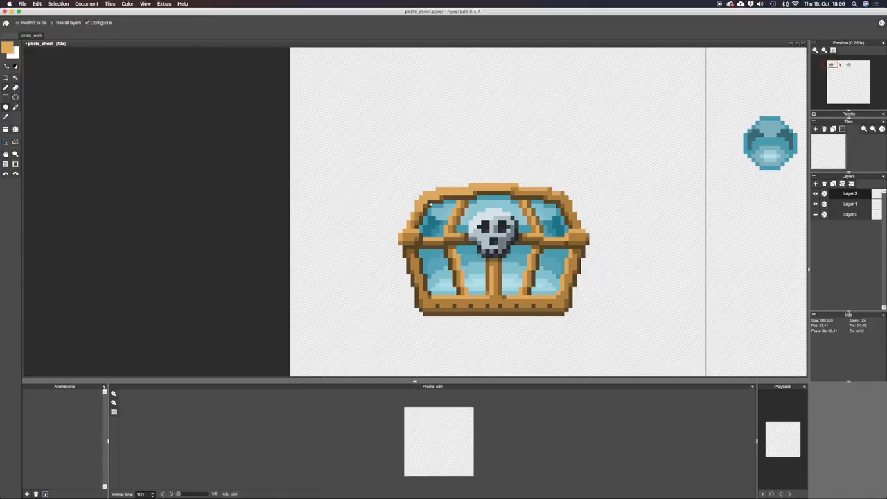
pyautogui.press('b')
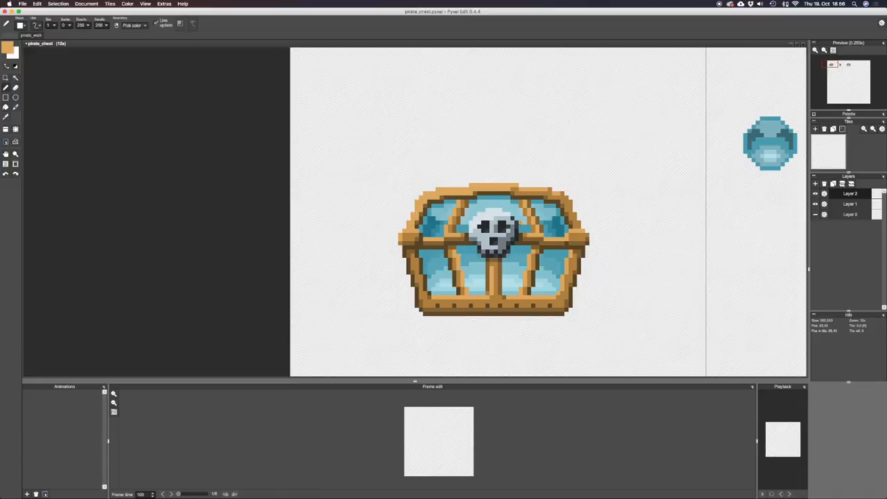
pyautogui.scroll(-2, 521, 225)
pyautogui.scroll(3, 519, 208)
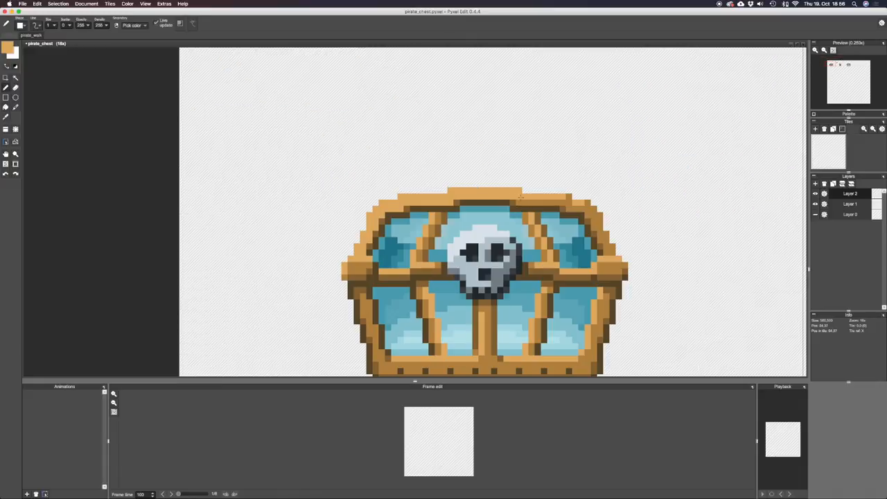
pyautogui.scroll(-3, 567, 201)
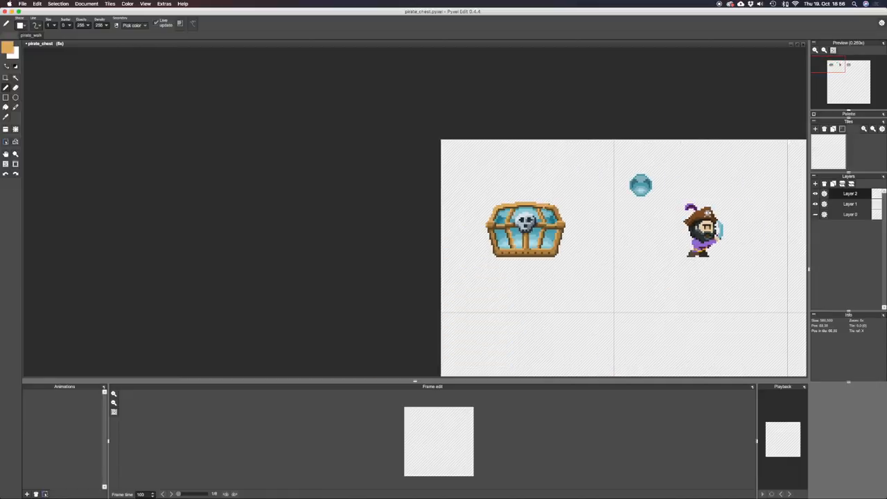
pyautogui.scroll(2, 527, 230)
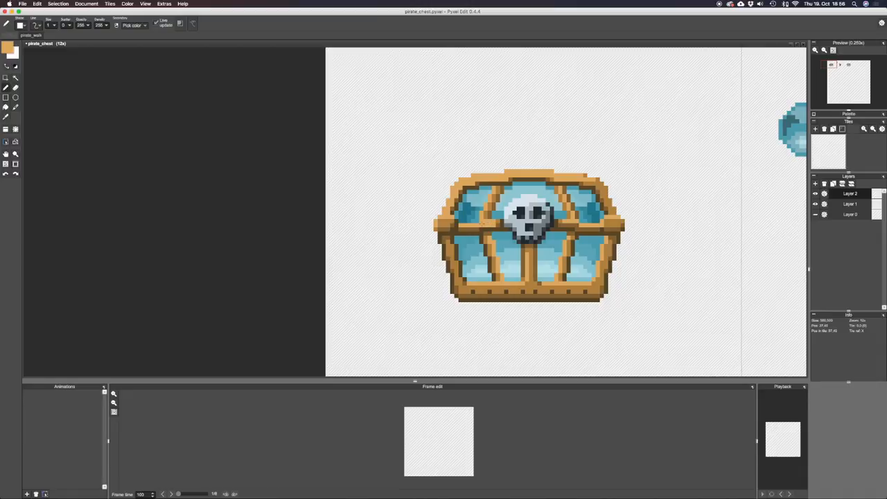
# Try a brown pen touch-up on the horizontal band of the chest and undo the stroke.
pyautogui.keyDown('alt'); pyautogui.click(487, 224); pyautogui.keyUp('alt')
pyautogui.keyDown('alt'); pyautogui.click(464, 226); pyautogui.keyUp('alt')
pyautogui.press('super+z')
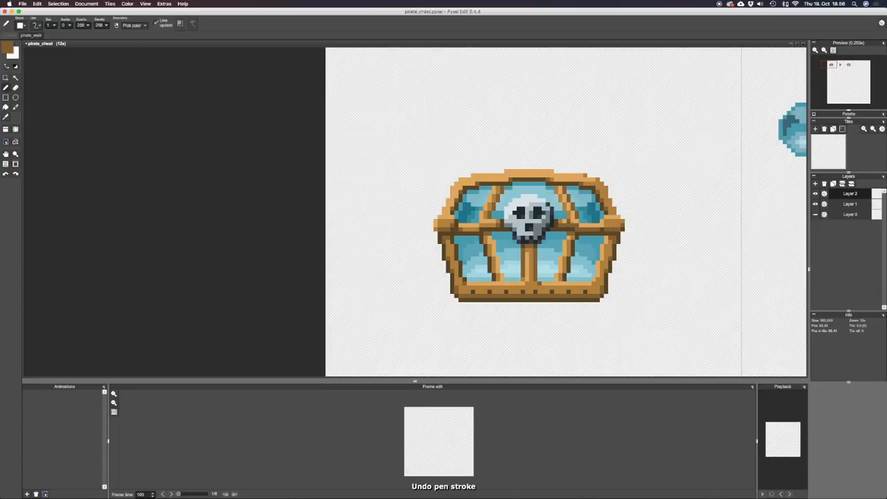
# Save the pirate_chest file.
pyautogui.scroll(-4, 453, 209)
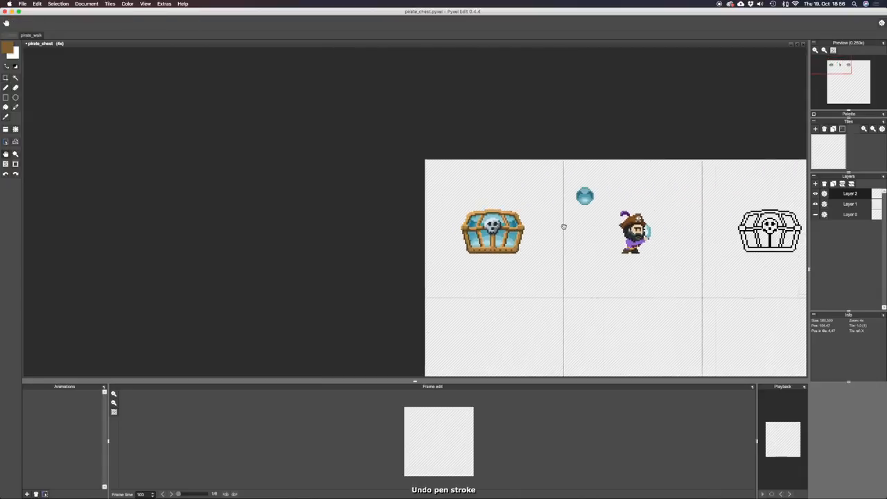
pyautogui.moveTo(454, 209); pyautogui.dragTo(526, 270)
pyautogui.press('super+s')
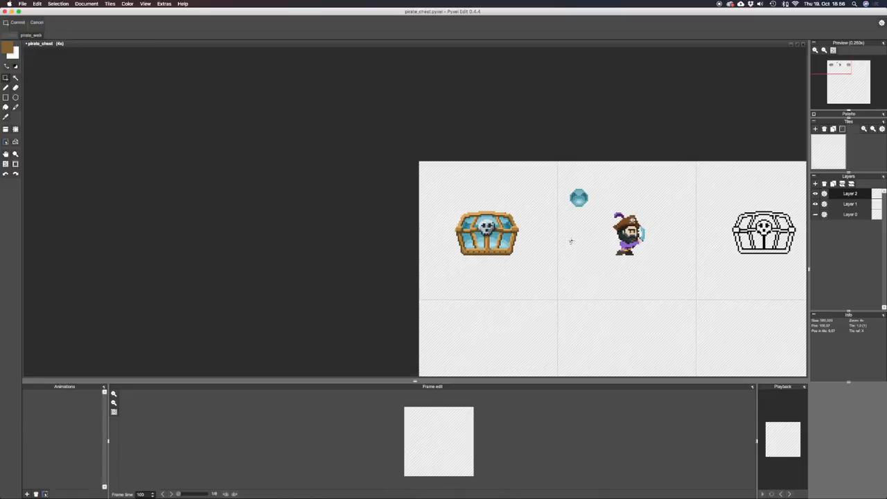
# Select the chest's teal panels by colour and scatter pale blue pen pixels over the lower panels on a new layer, with scatter 3.
pyautogui.scroll(2, 523, 235)
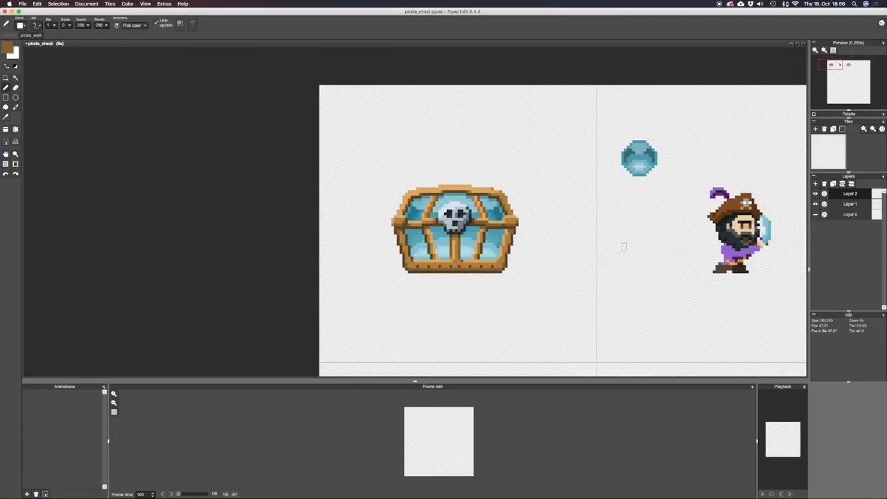
pyautogui.keyDown('alt'); pyautogui.click(493, 234); pyautogui.keyUp('alt')
pyautogui.press('w')
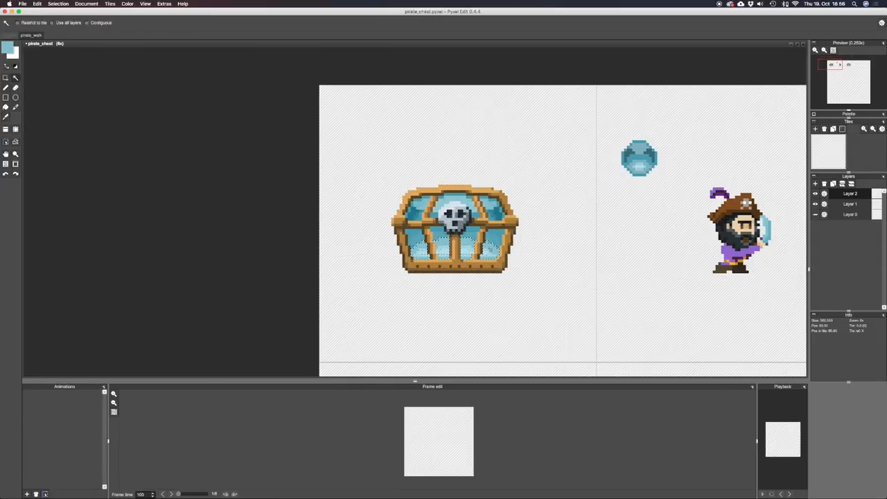
pyautogui.press('b')
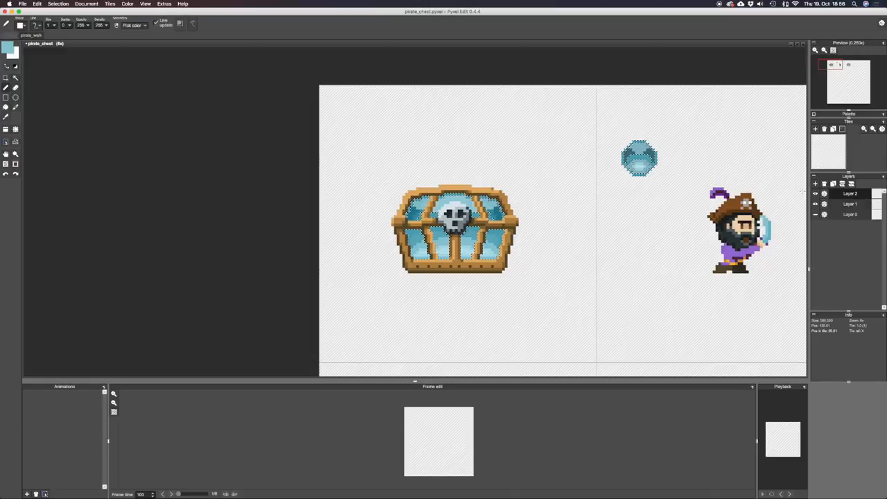
pyautogui.click(816, 184)
pyautogui.keyDown('alt'); pyautogui.click(469, 248); pyautogui.keyUp('alt')
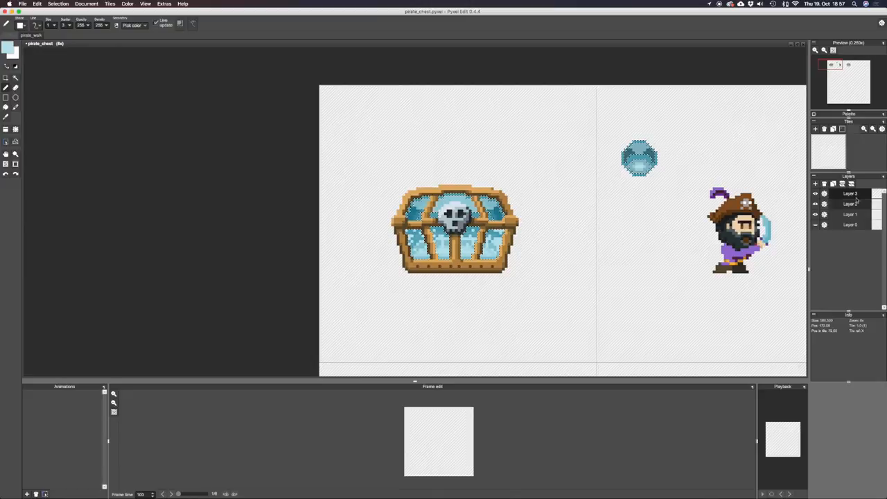
# Set the blend mode of Layer 3 to Add and lower its opacity for a subtle highlight.
pyautogui.doubleClick(826, 195)
pyautogui.click(835, 191)
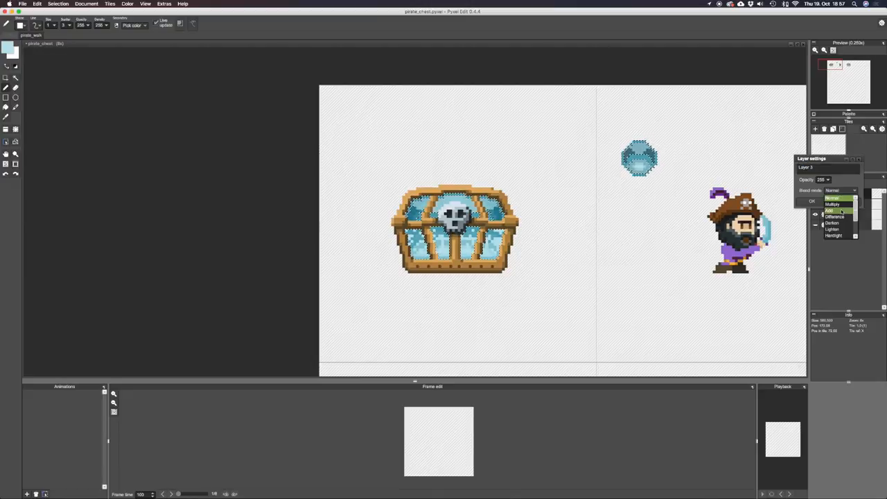
pyautogui.click(841, 211)
pyautogui.moveTo(828, 180); pyautogui.dragTo(797, 185)
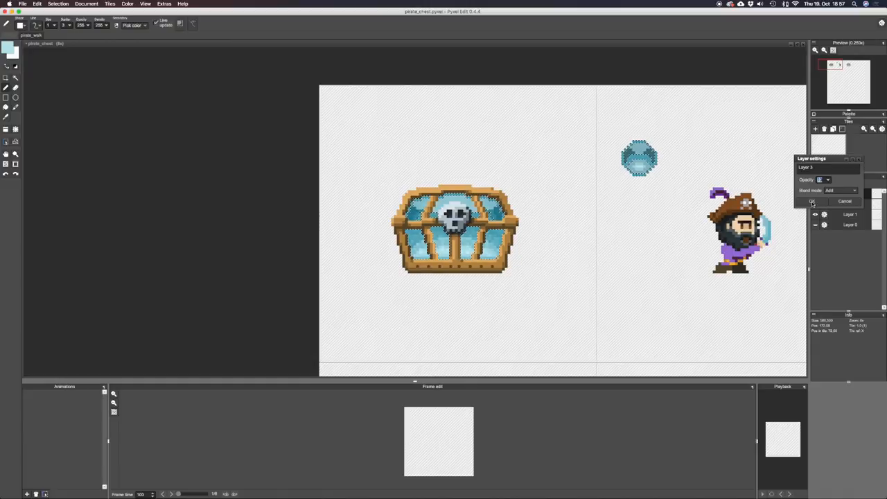
pyautogui.click(812, 200)
# Save the pirate_chest file with the glass highlights on the lower panels.
pyautogui.scroll(-2, 462, 237)
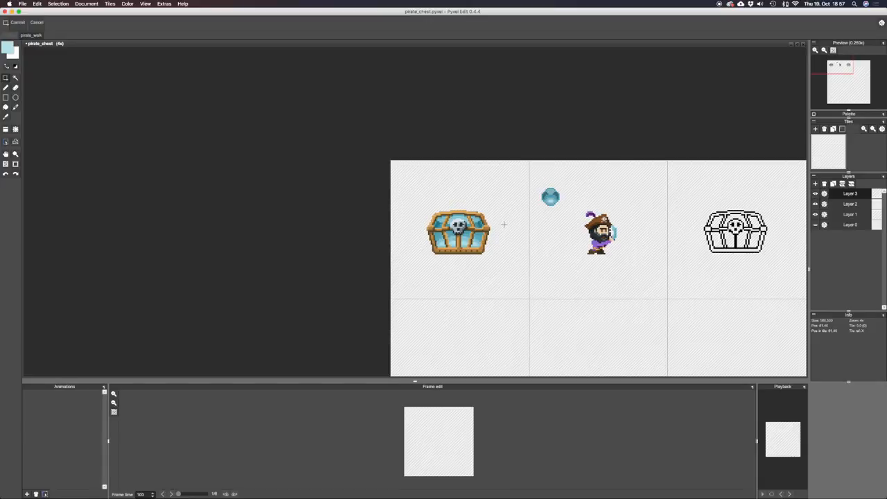
pyautogui.scroll(-2, 504, 224)
pyautogui.scroll(3, 503, 225)
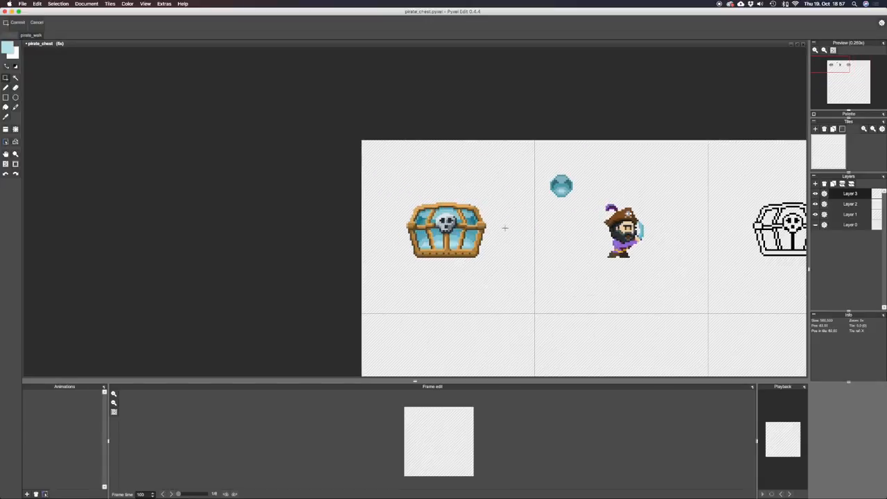
pyautogui.scroll(3, 505, 228)
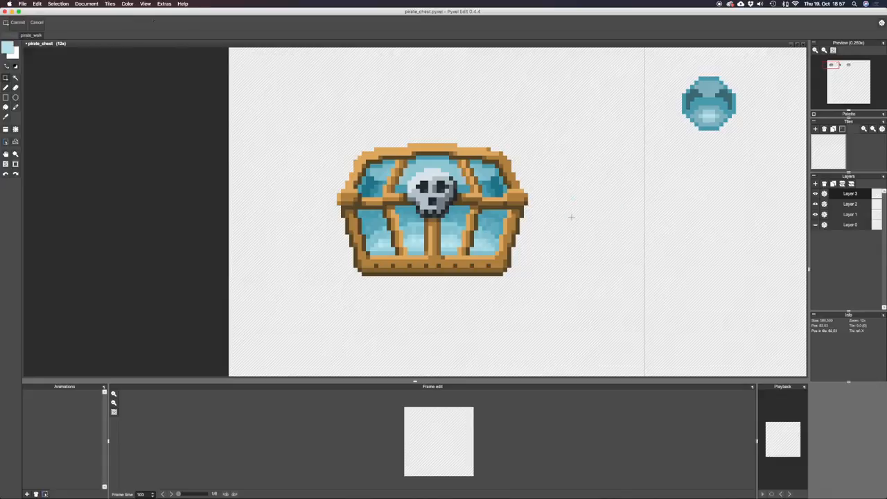
pyautogui.scroll(-3, 542, 210)
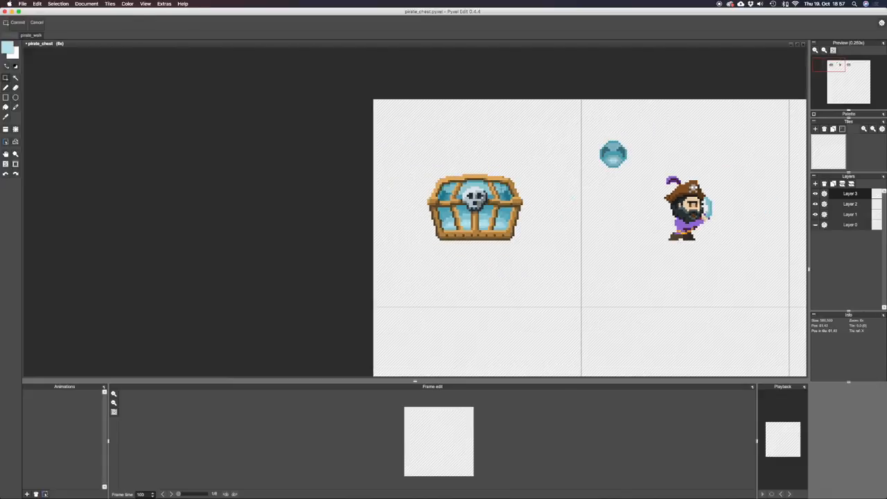
pyautogui.press('super+s')
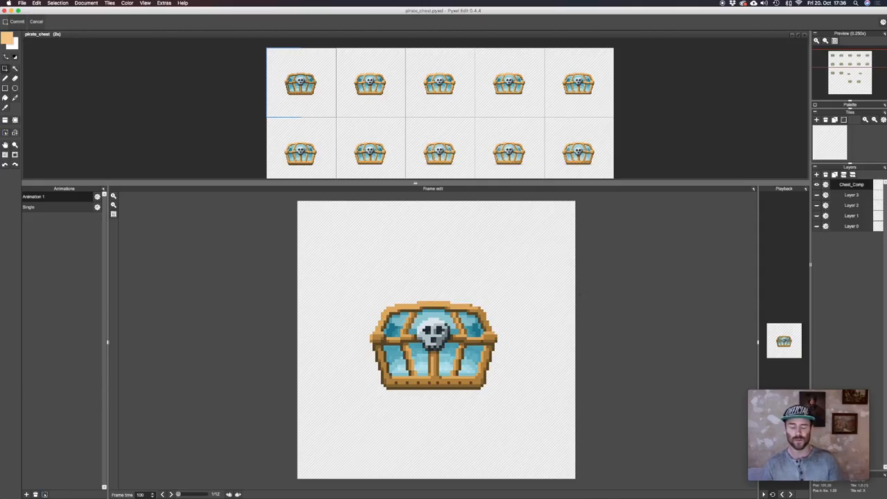
# Enlarge the frame editing area and go through Animation 1 frame by frame up to frame 12 to examine the chest's design stages.
pyautogui.click(337, 70)
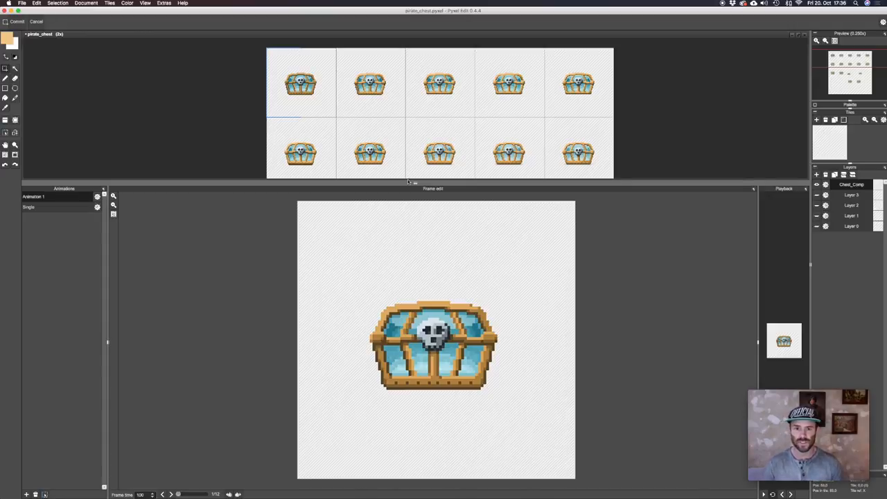
pyautogui.moveTo(415, 183); pyautogui.dragTo(415, 89)
pyautogui.scroll(-1, 415, 294)
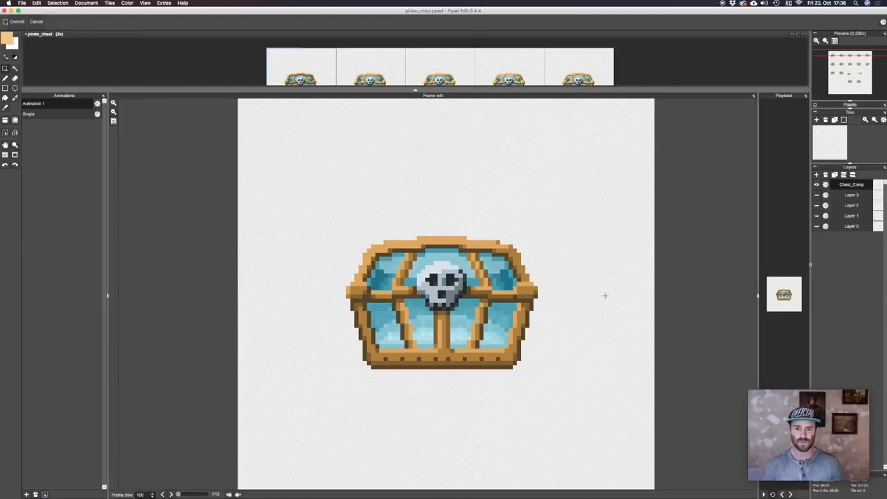
pyautogui.press('Right')
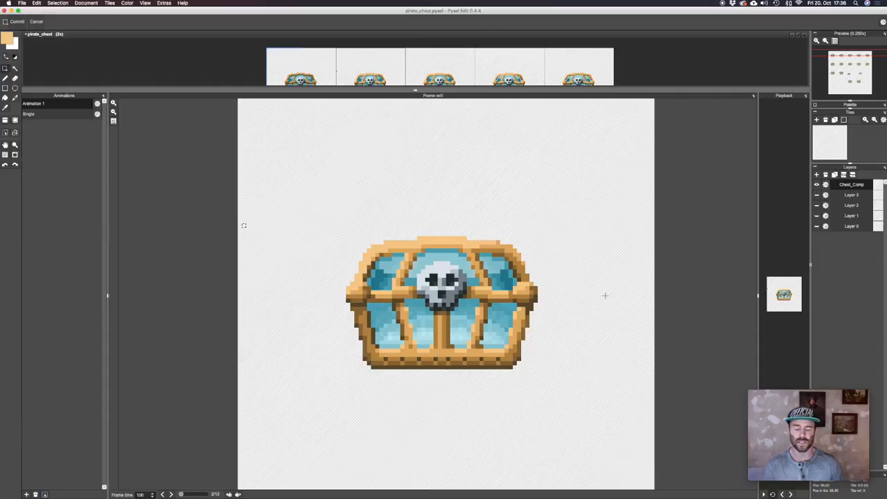
pyautogui.press('Right')
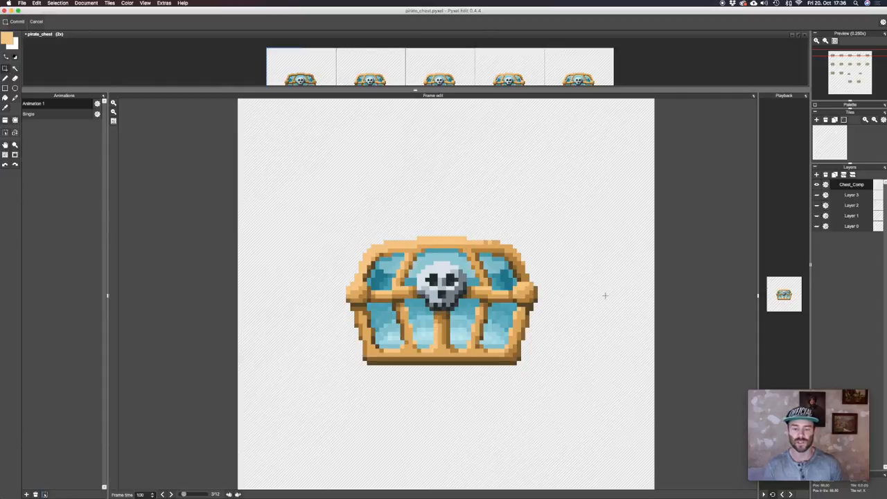
pyautogui.press('Right')
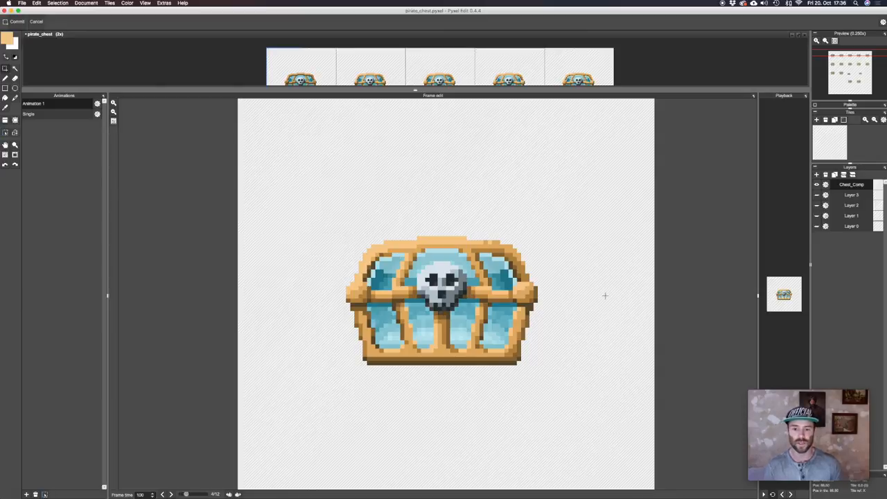
pyautogui.press('Right')
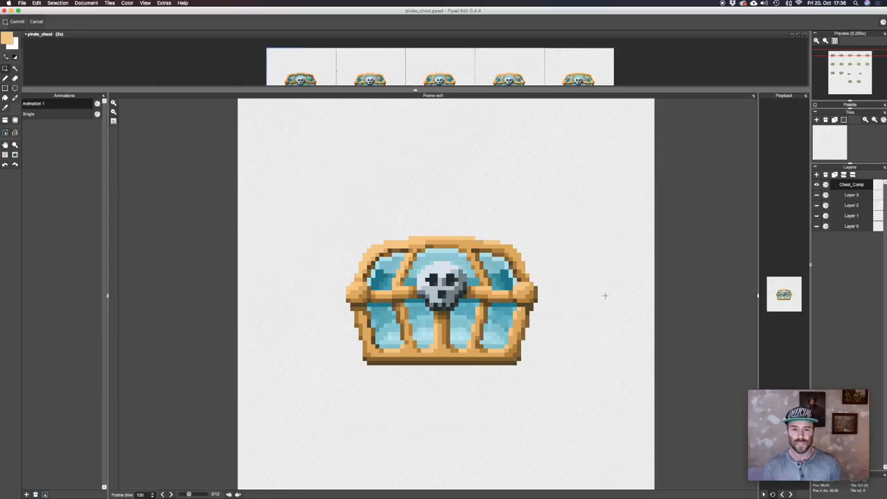
pyautogui.press('Right')
pyautogui.press('Right')
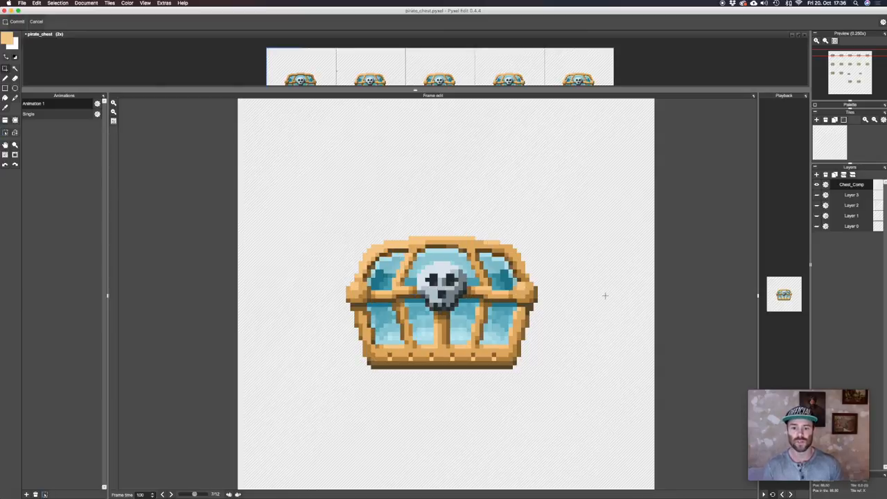
pyautogui.press('Right')
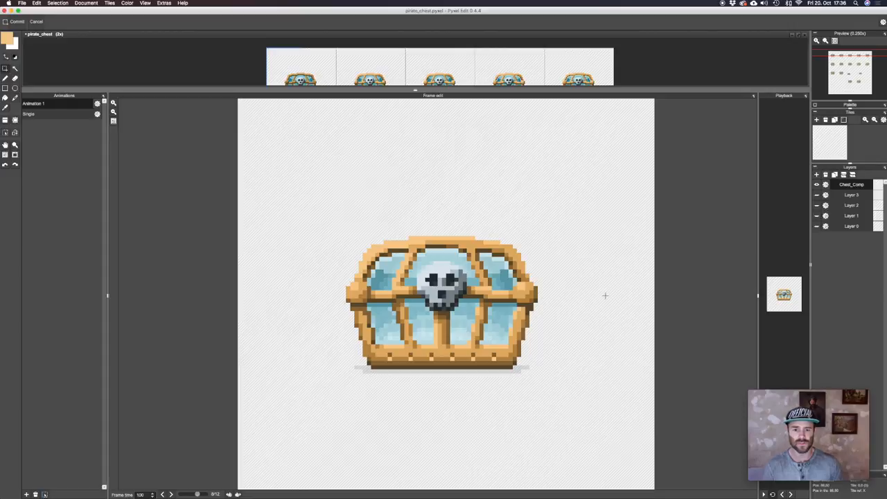
pyautogui.press('Right')
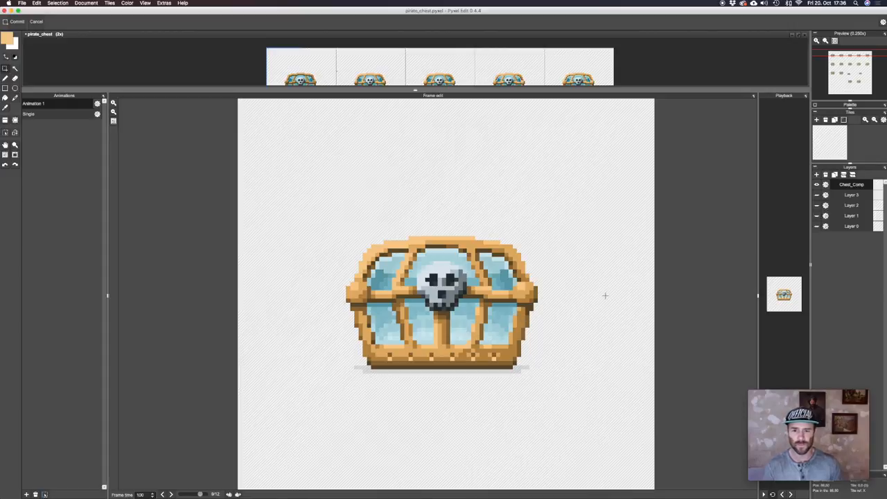
pyautogui.press('Right')
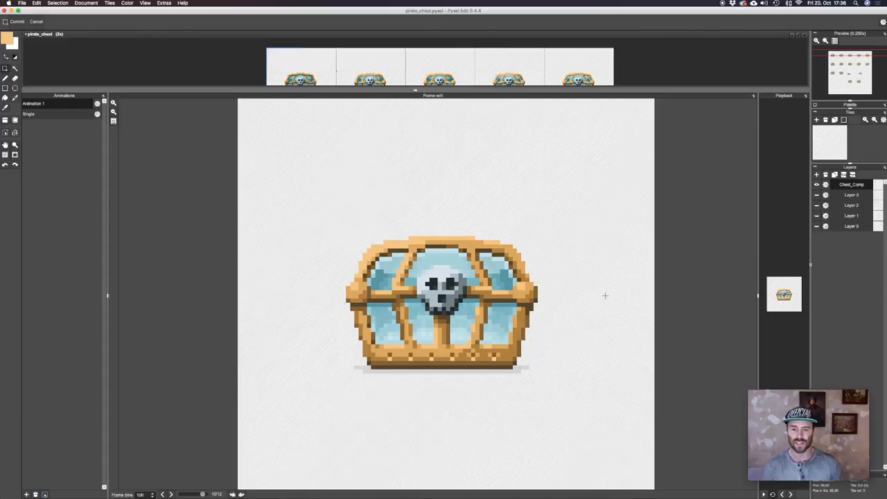
pyautogui.press('Right')
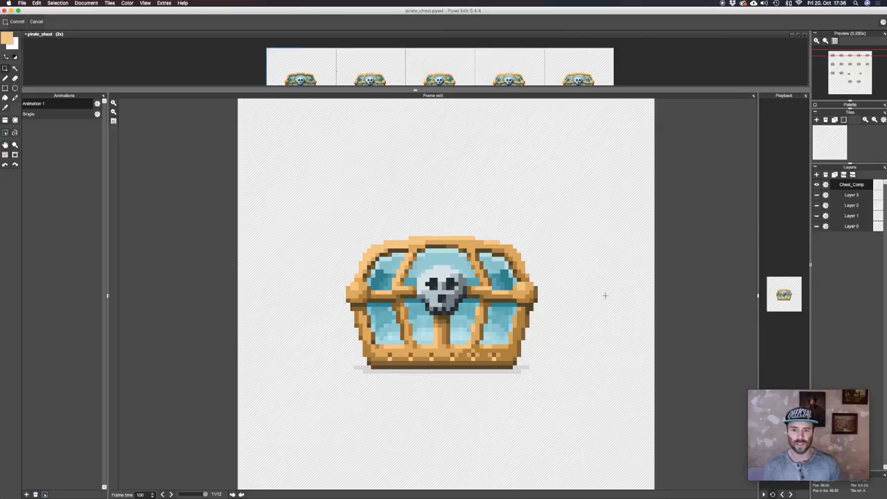
pyautogui.press('Right')
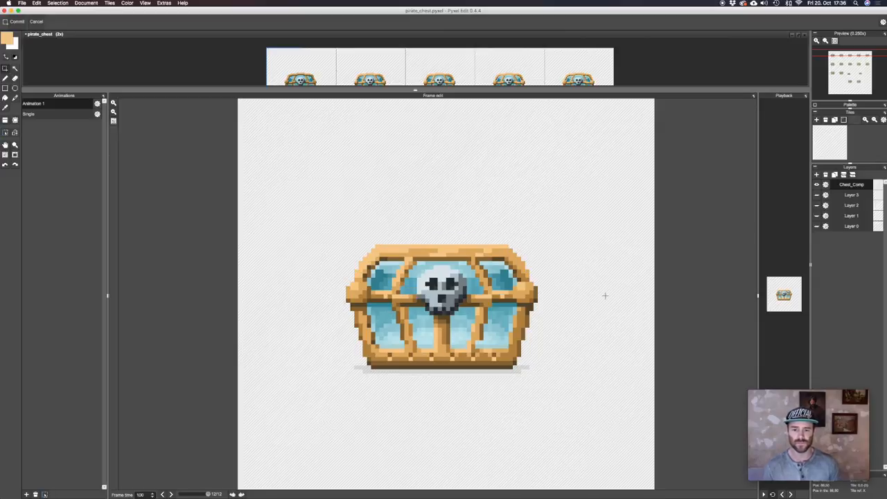
# Switch to the Pirate_Planks preview in Chrome and walk the pirate back and forth past the treasure chest to examine it in the game.
pyautogui.press('super+Tab')
pyautogui.press('Right')
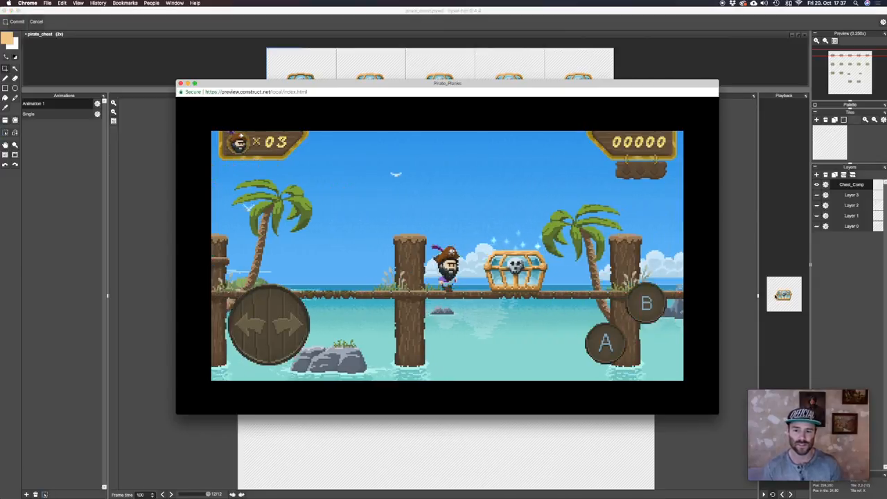
pyautogui.press('Right')
pyautogui.press('Up')
pyautogui.press('Left')
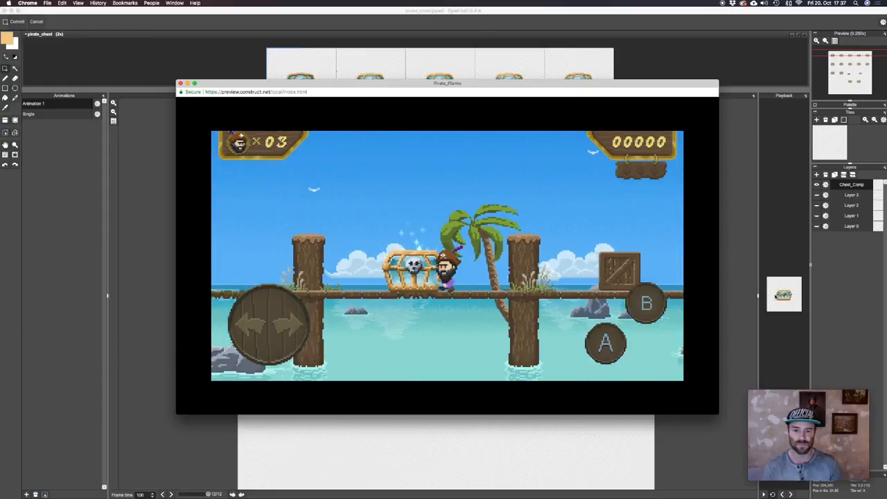
pyautogui.press('Right')
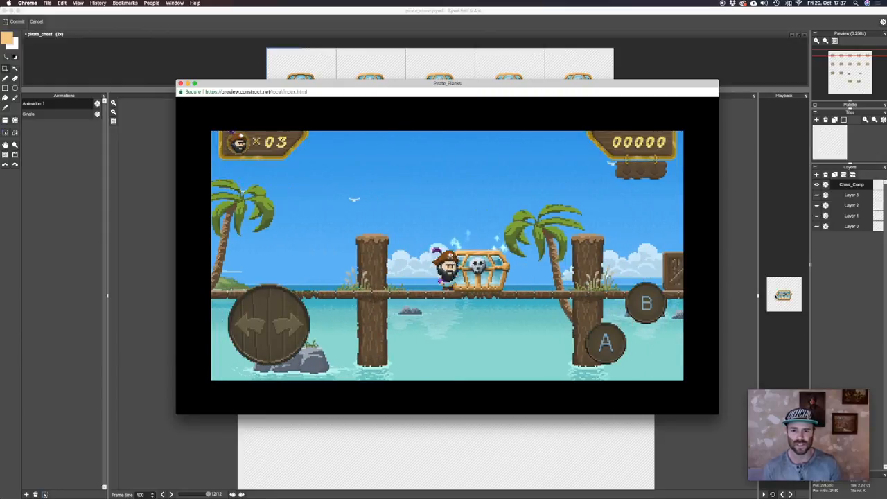
pyautogui.press('Left')
pyautogui.press('Right')
pyautogui.press('Left')
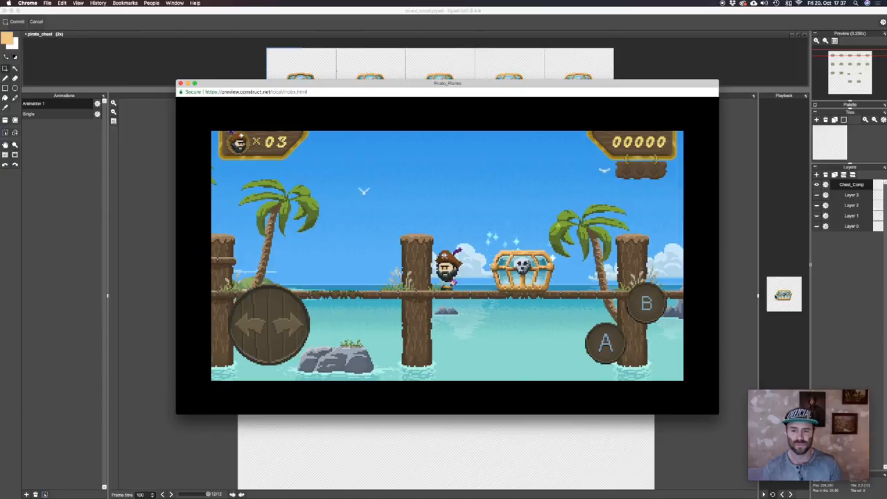
pyautogui.press('Right')
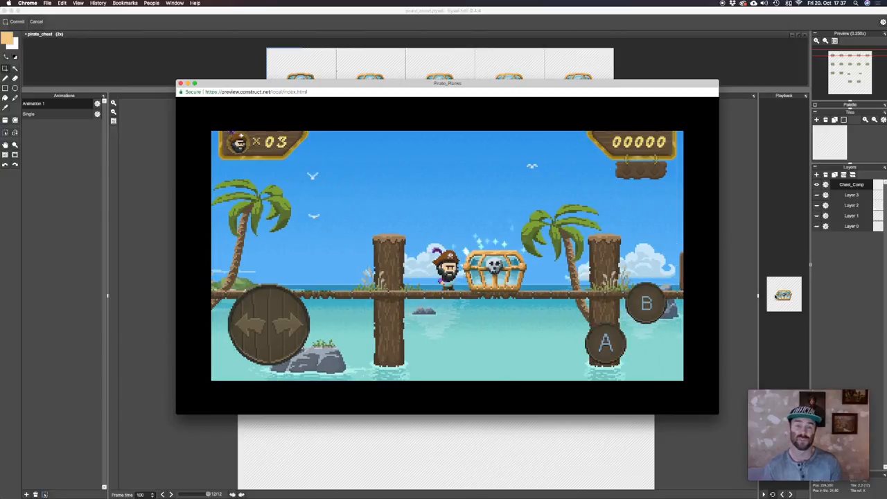